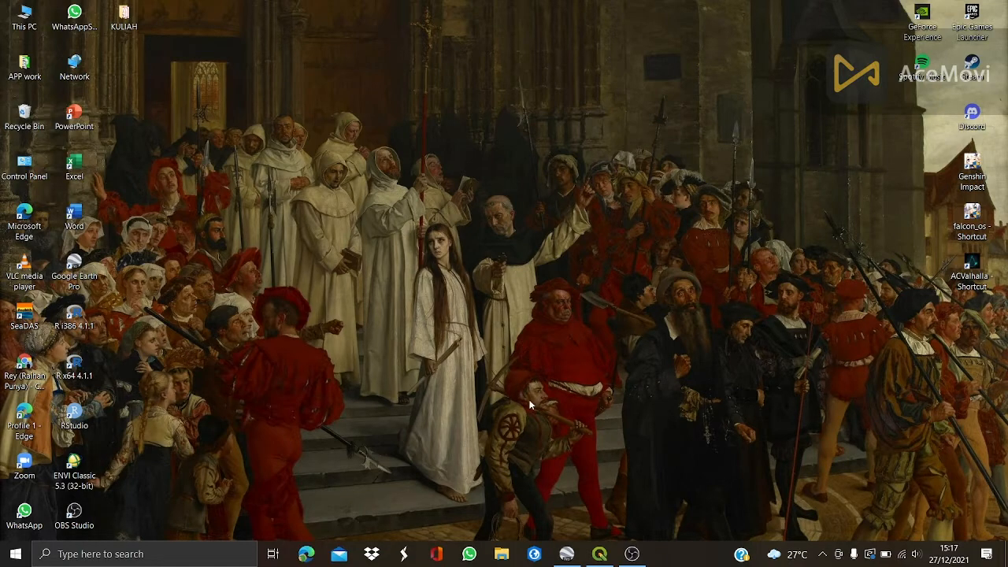
Step: Switch to Google Earth Pro and search for "Kabupatén Garut, West Java"
{"action": "left_click", "coordinate": [575, 549]}
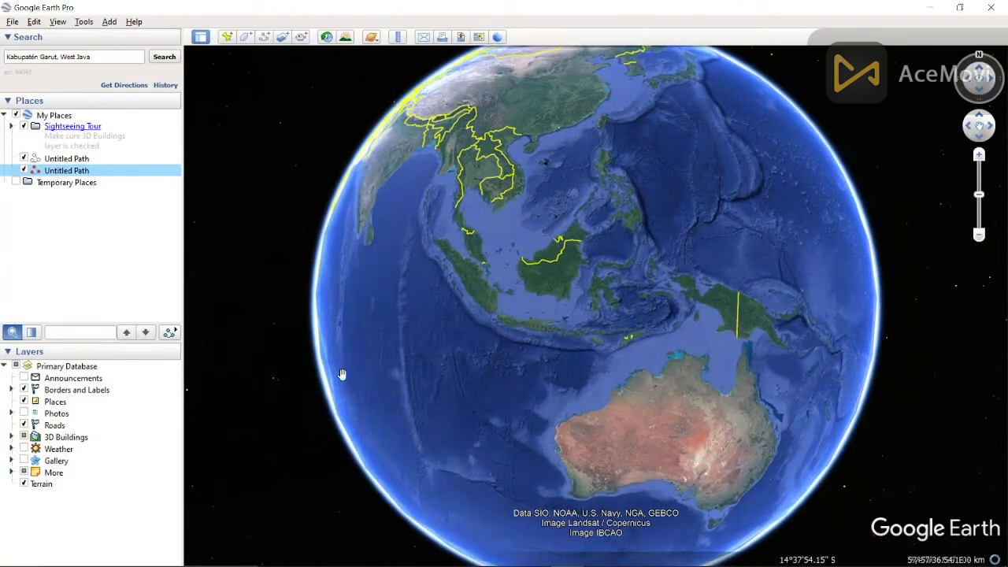
{"action": "left_click_drag", "start_coordinate": [567, 308], "coordinate": [614, 338]}
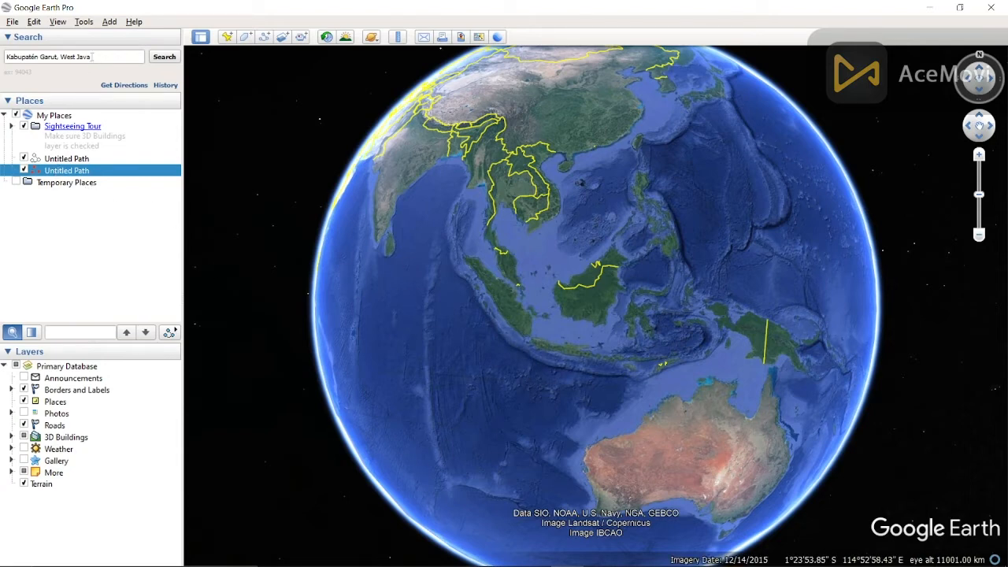
{"action": "left_click_drag", "start_coordinate": [93, 56], "coordinate": [21, 49]}
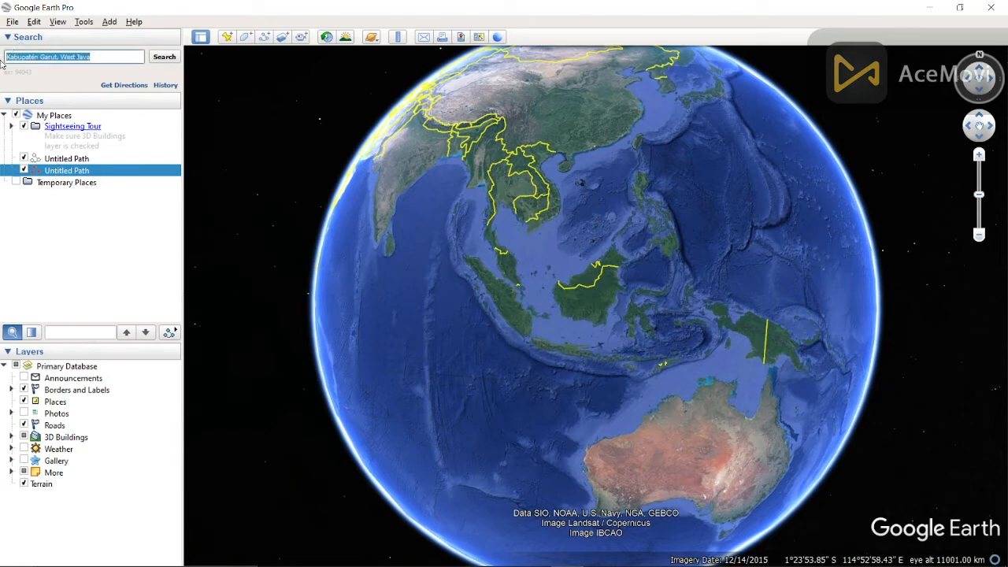
{"action": "left_click", "coordinate": [101, 55]}
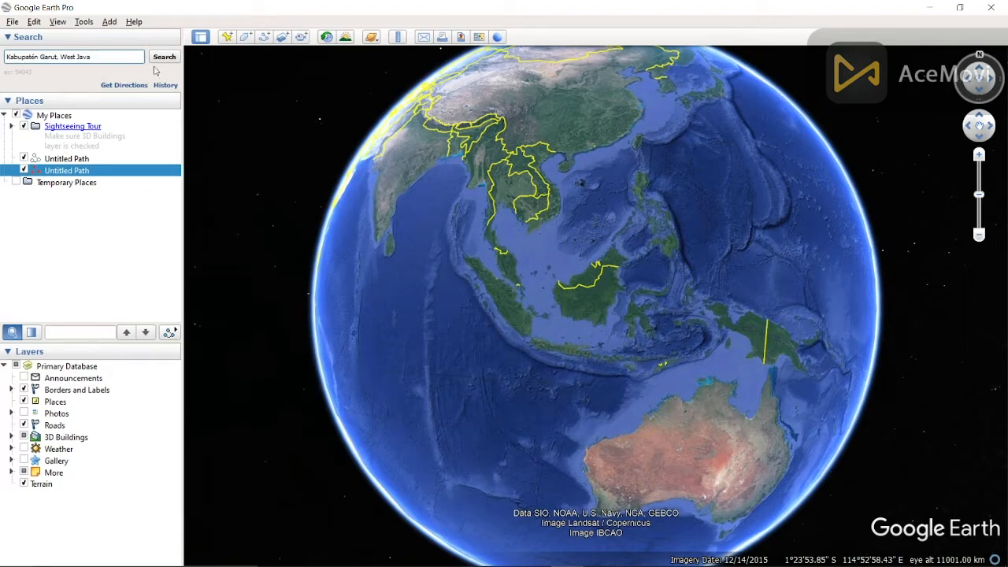
{"action": "left_click", "coordinate": [163, 59]}
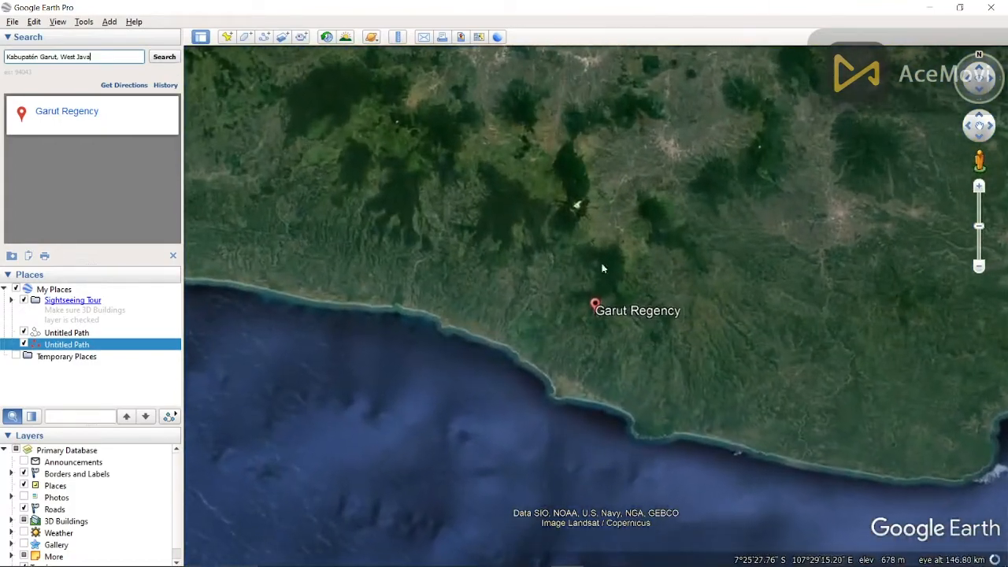
Step: Frame the built-up area of Garut town, from Tarogong Kaler to Karangpawitan, at an eye altitude of about 10.5 km
{"action": "mouse_move", "coordinate": [598, 236]}
{"action": "left_mouse_down"}
{"action": "mouse_move", "coordinate": [606, 287]}
{"action": "mouse_move", "coordinate": [596, 218]}
{"action": "left_mouse_up"}
{"action": "scroll", "coordinate": [606, 288], "scroll_direction": "up", "scroll_amount": 4}
{"action": "left_click_drag", "start_coordinate": [662, 226], "coordinate": [631, 226]}
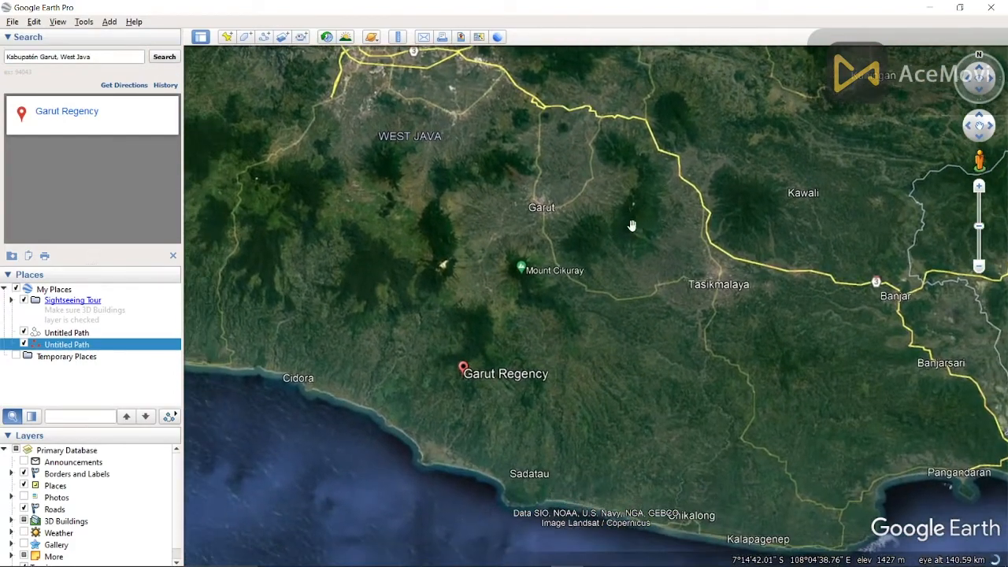
{"action": "left_click_drag", "start_coordinate": [540, 226], "coordinate": [559, 259]}
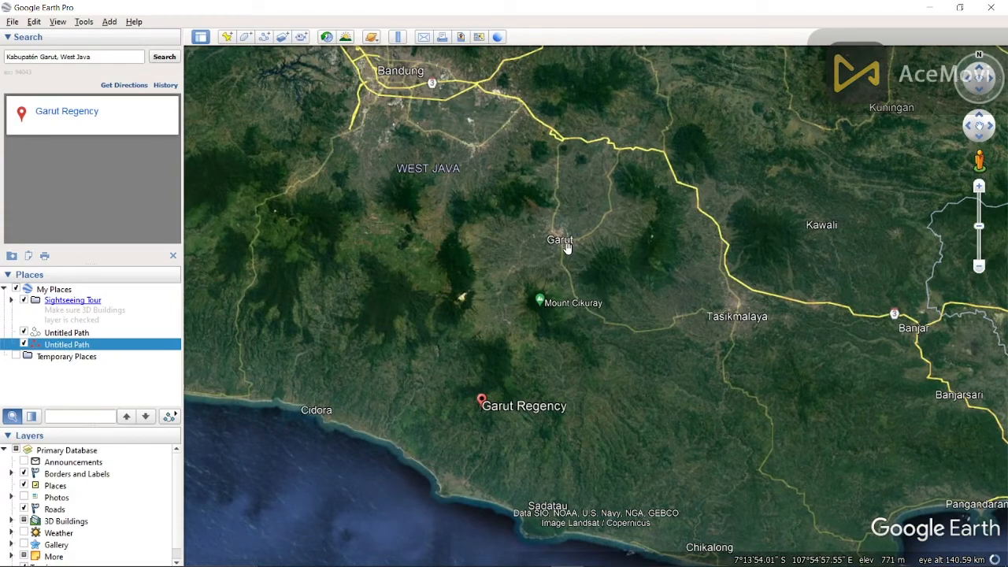
{"action": "scroll", "coordinate": [565, 246], "scroll_direction": "up", "scroll_amount": 5}
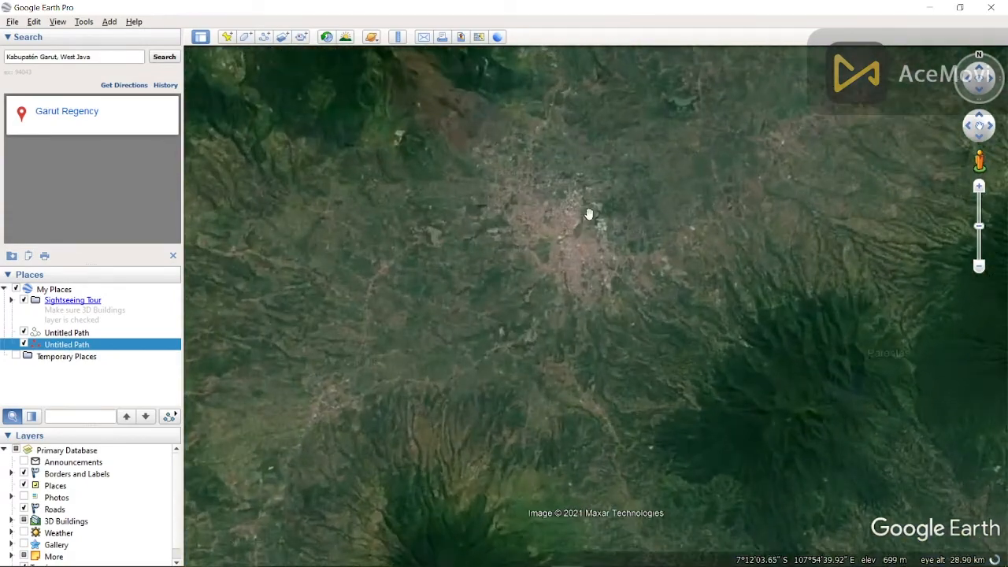
{"action": "scroll", "coordinate": [588, 213], "scroll_direction": "up", "scroll_amount": 3}
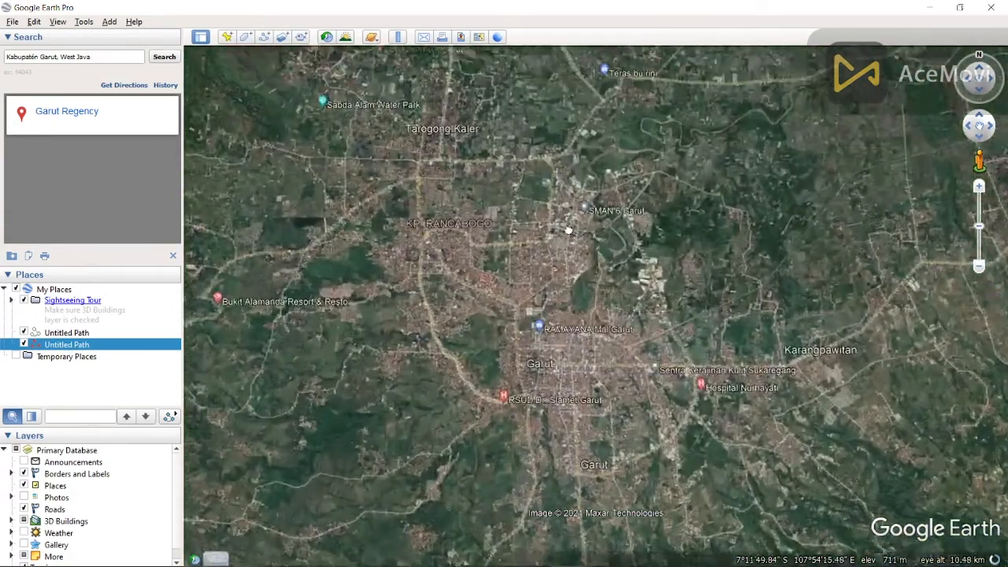
{"action": "left_click_drag", "start_coordinate": [568, 231], "coordinate": [592, 231]}
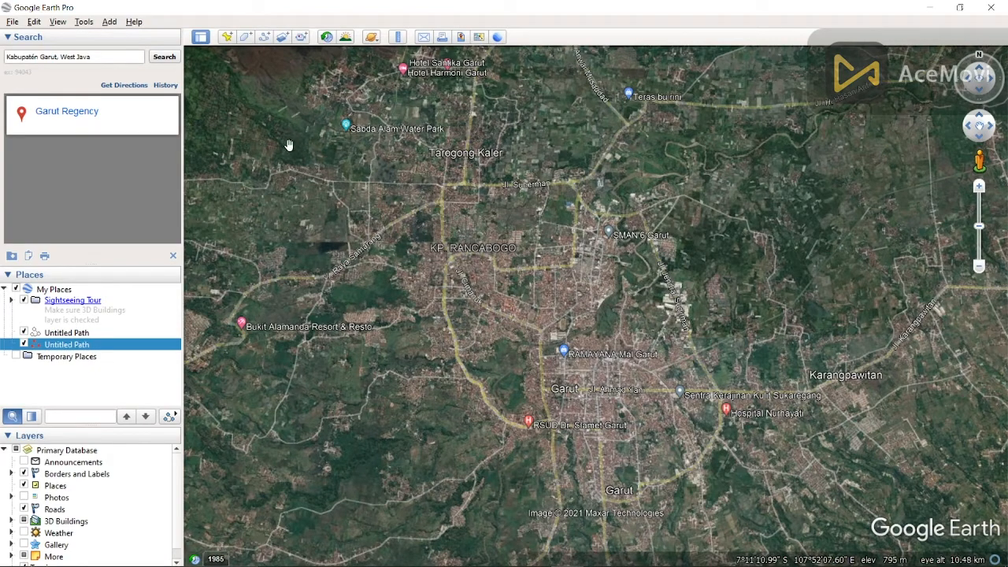
Step: Create a folder named "Kabupaten Garut_Georef" under My Places
{"action": "left_click", "coordinate": [49, 291]}
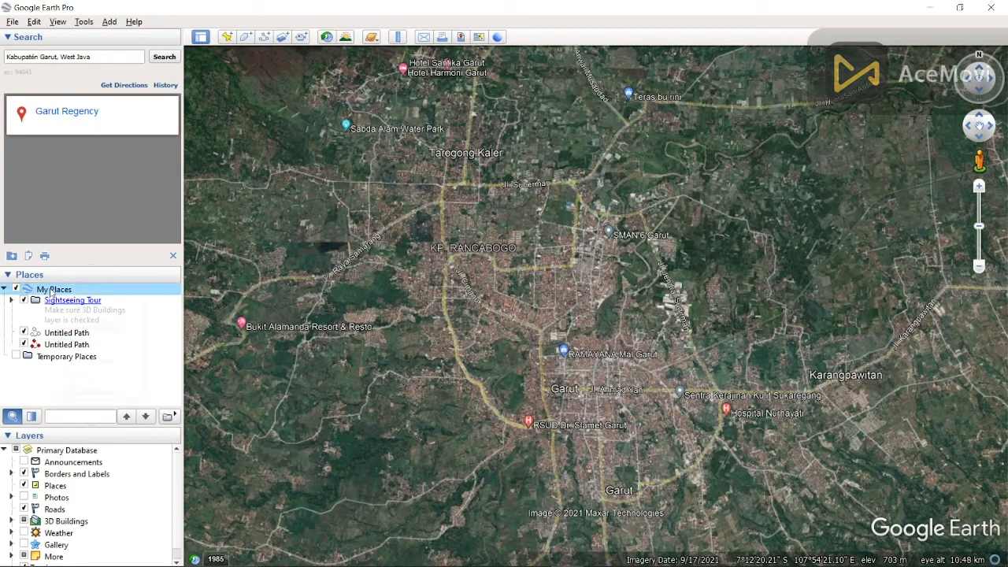
{"action": "right_click", "coordinate": [52, 290]}
{"action": "mouse_move", "coordinate": [79, 299]}
{"action": "left_click", "coordinate": [169, 296]}
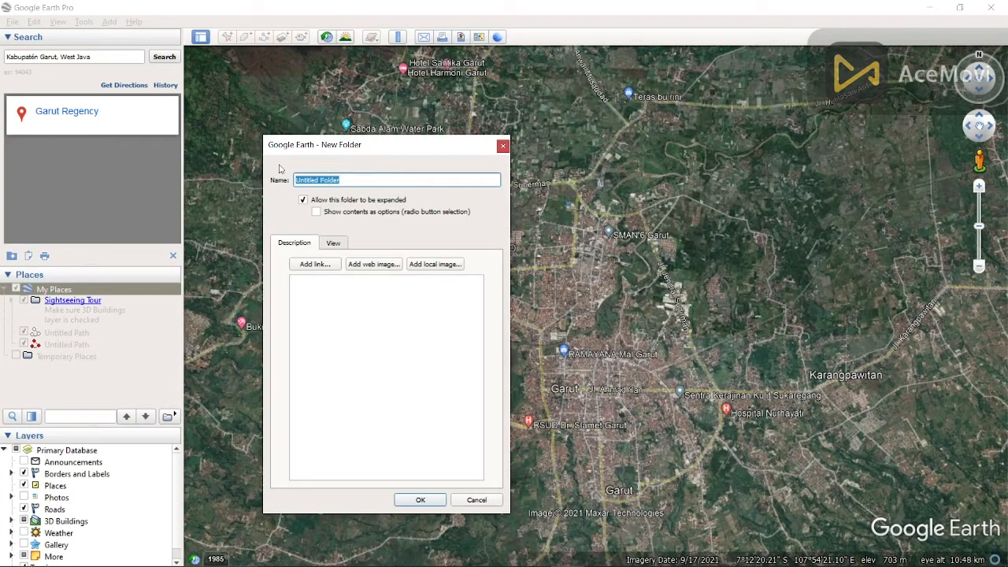
{"action": "key", "text": "BackSpace"}
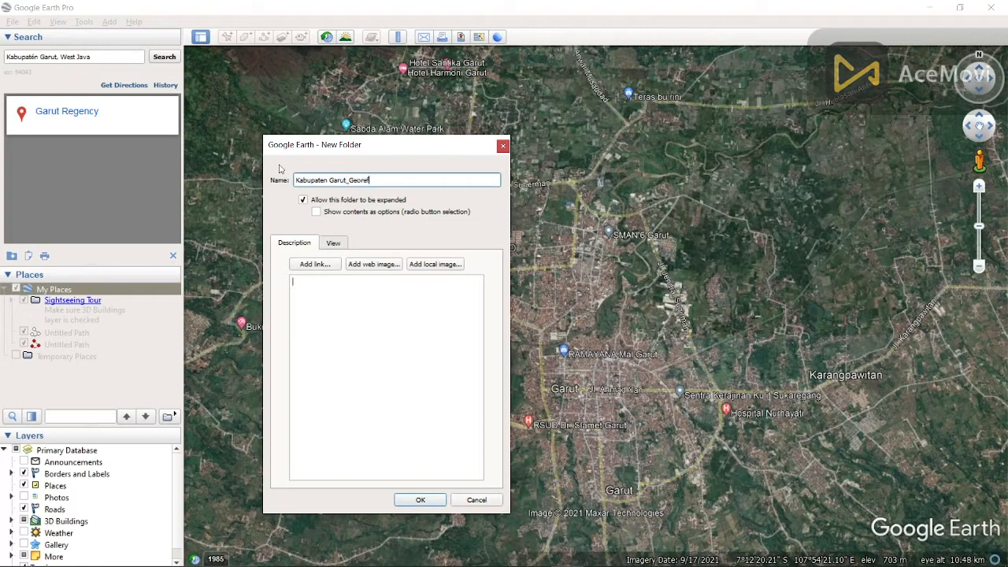
{"action": "left_click", "coordinate": [435, 499]}
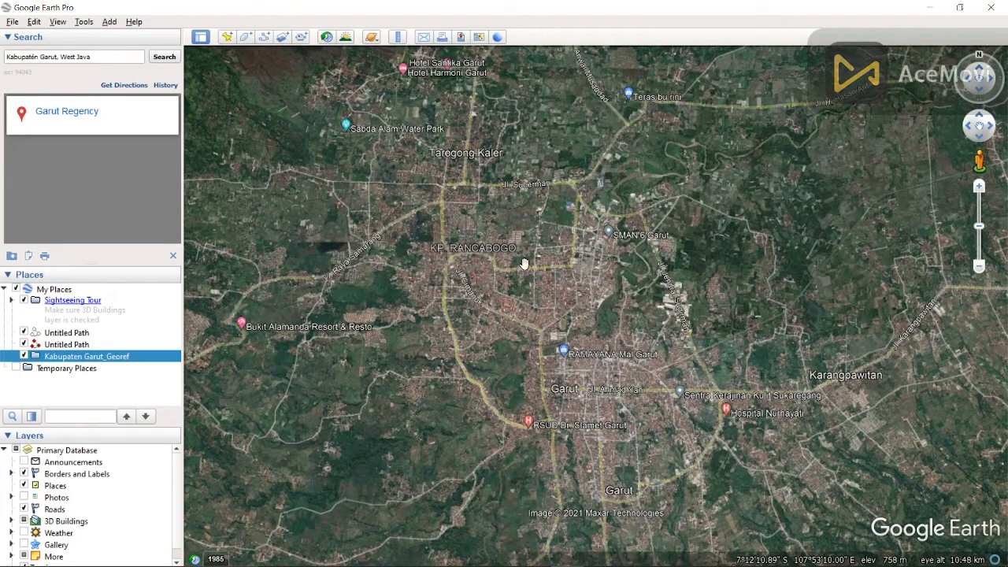
Step: Start a new placemark in the Kabupaten Garut_Georef folder and give it the circle icon with a centre dot (placemark_circle)
{"action": "left_click_drag", "start_coordinate": [533, 249], "coordinate": [540, 275]}
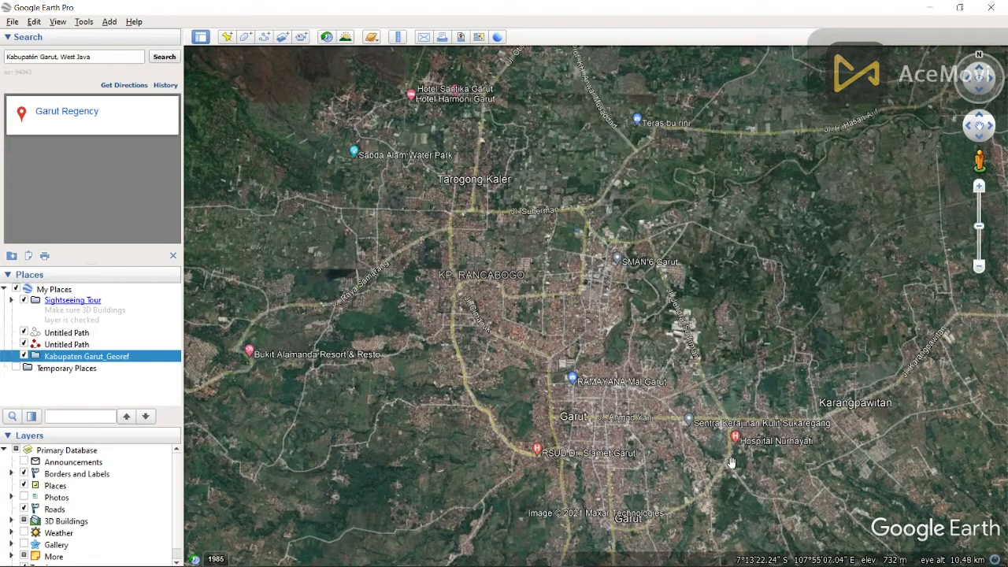
{"action": "key", "text": "ctrl+shift+p"}
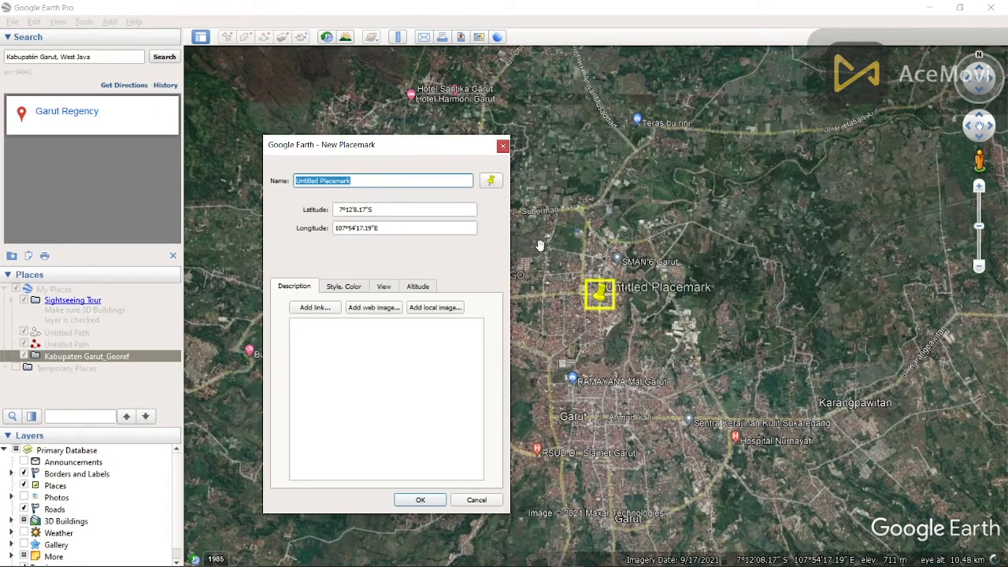
{"action": "left_click", "coordinate": [491, 181]}
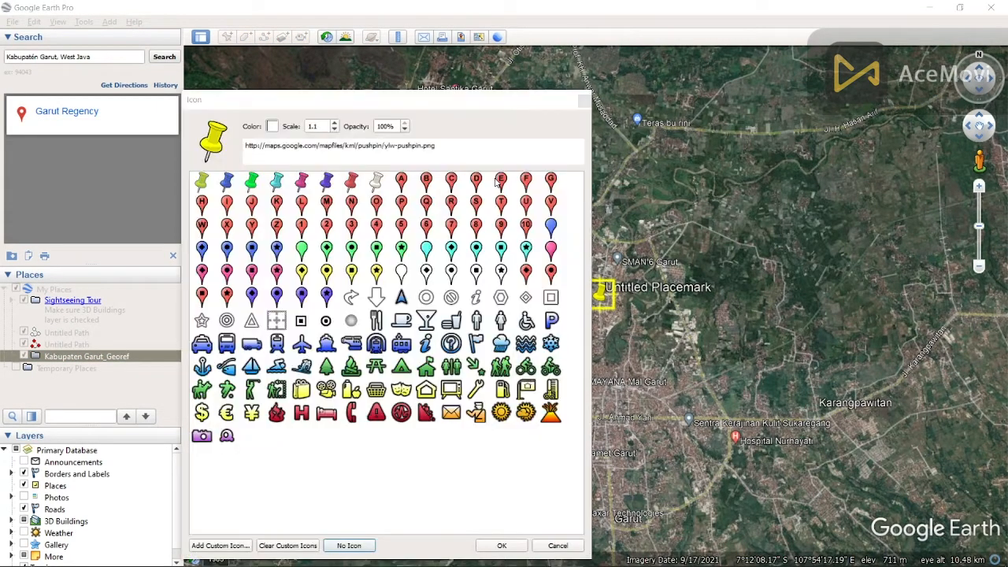
{"action": "left_click_drag", "start_coordinate": [470, 107], "coordinate": [514, 249]}
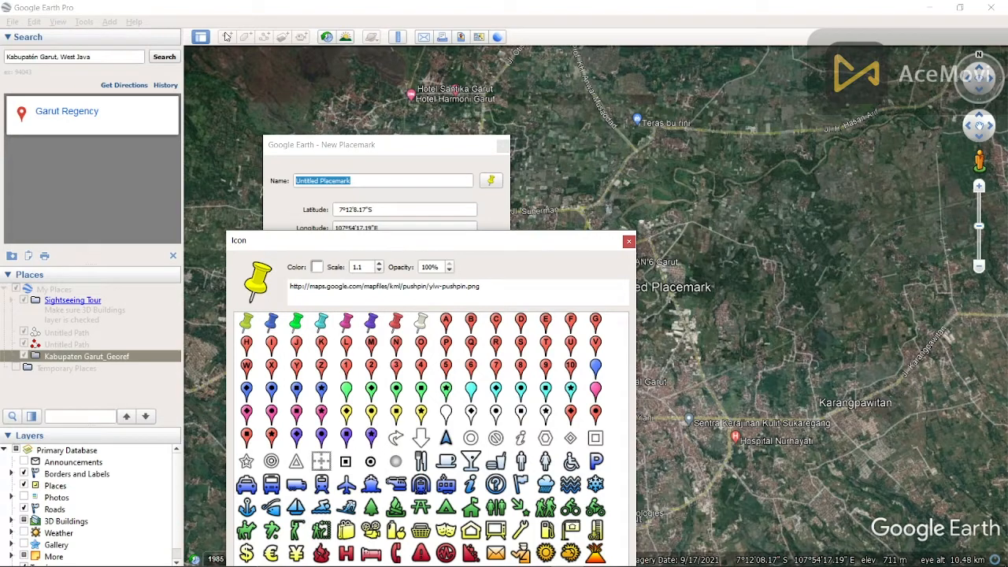
{"action": "left_click_drag", "start_coordinate": [508, 239], "coordinate": [842, 98]}
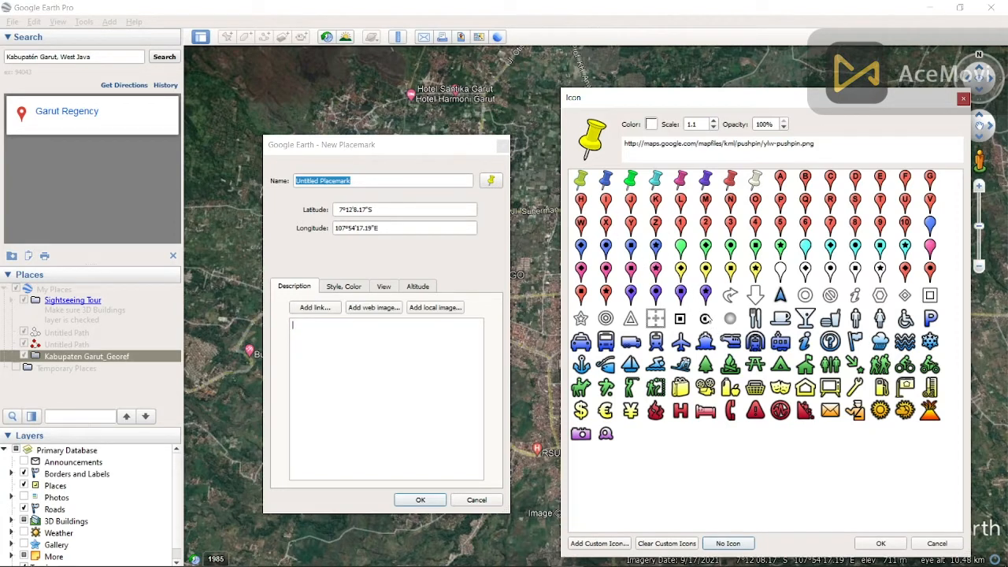
{"action": "left_click", "coordinate": [705, 318]}
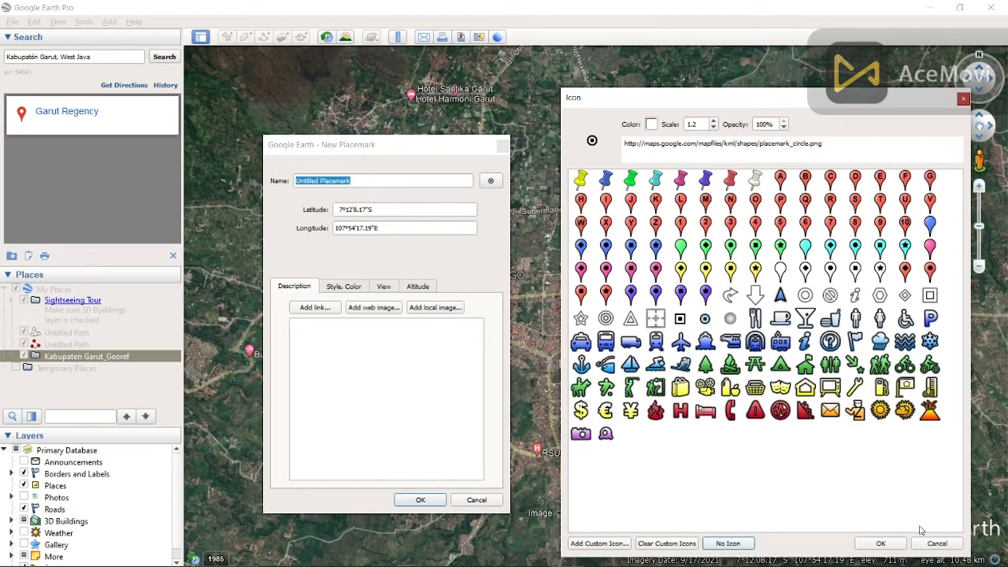
{"action": "left_click", "coordinate": [883, 543]}
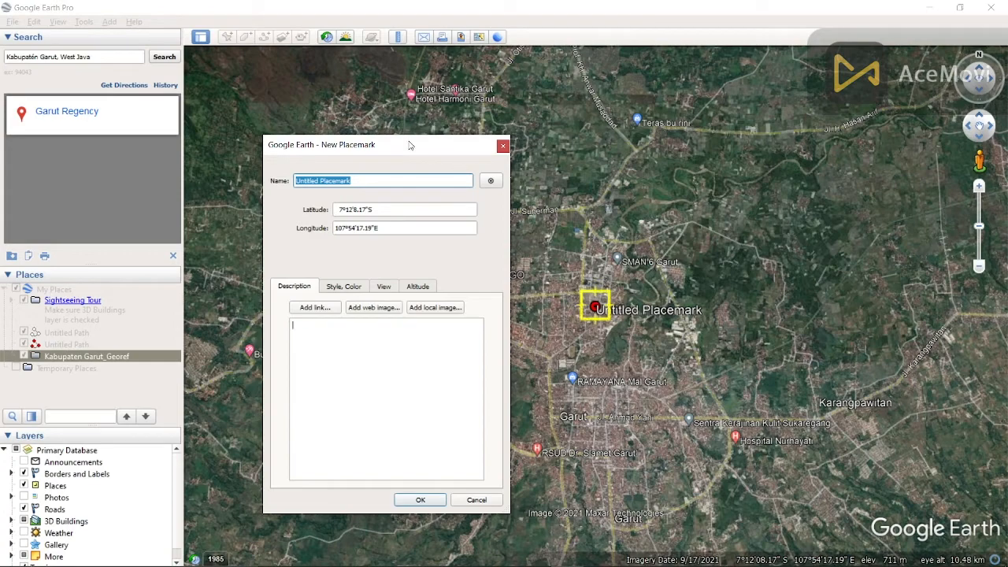
Step: Place the new placemark at the north-west corner of the visible map, about 7°10'24.58"S, 107°51'25.02"E, and save it
{"action": "left_click_drag", "start_coordinate": [410, 144], "coordinate": [446, 293]}
{"action": "left_click_drag", "start_coordinate": [594, 307], "coordinate": [207, 72]}
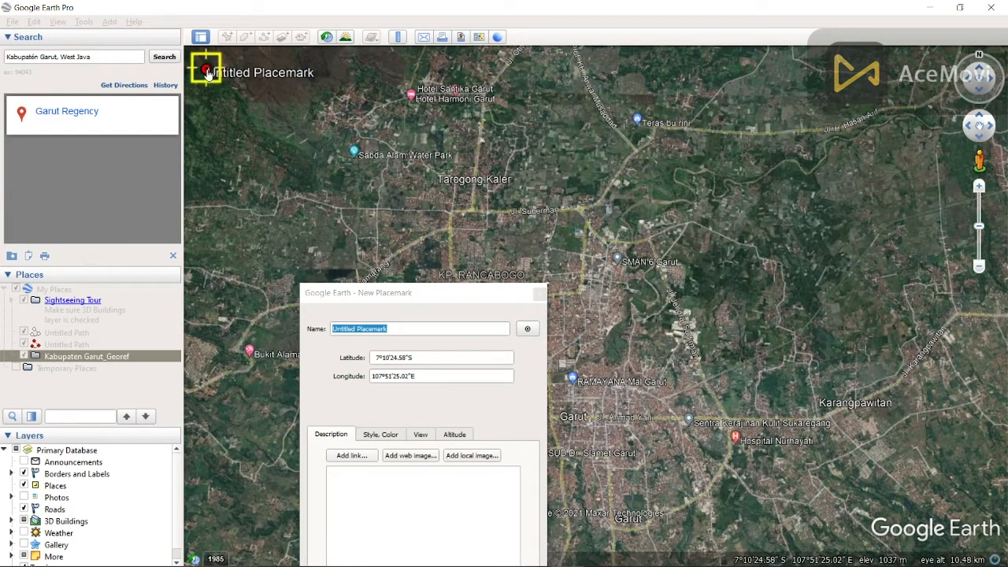
{"action": "left_click", "coordinate": [445, 294]}
{"action": "left_click_drag", "start_coordinate": [444, 294], "coordinate": [651, 118]}
{"action": "left_click", "coordinate": [671, 473]}
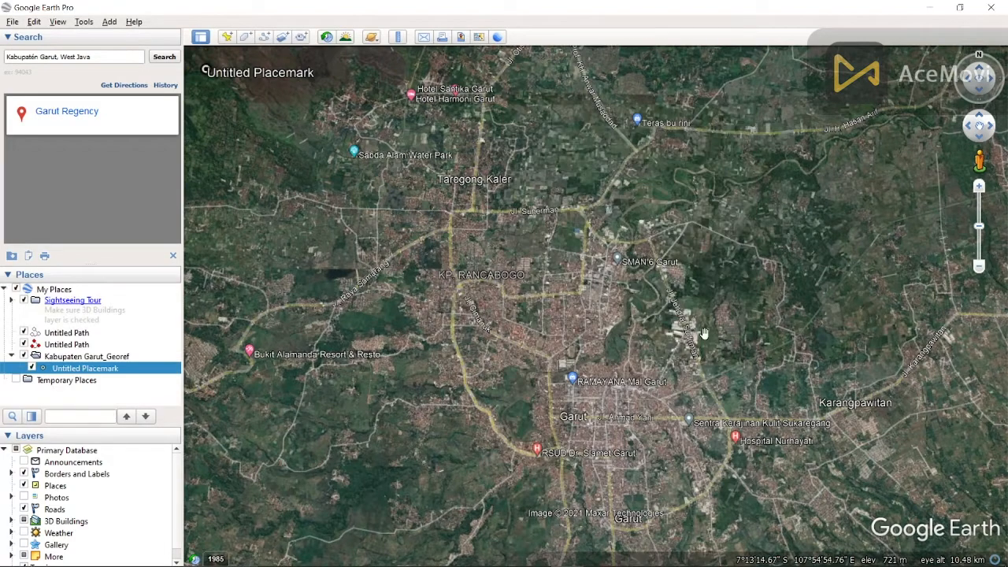
Step: Add a second placemark at the south-west corner of the visible map, about 7°13'50.55"S, 107°51'30.77"E
{"action": "left_click", "coordinate": [227, 37]}
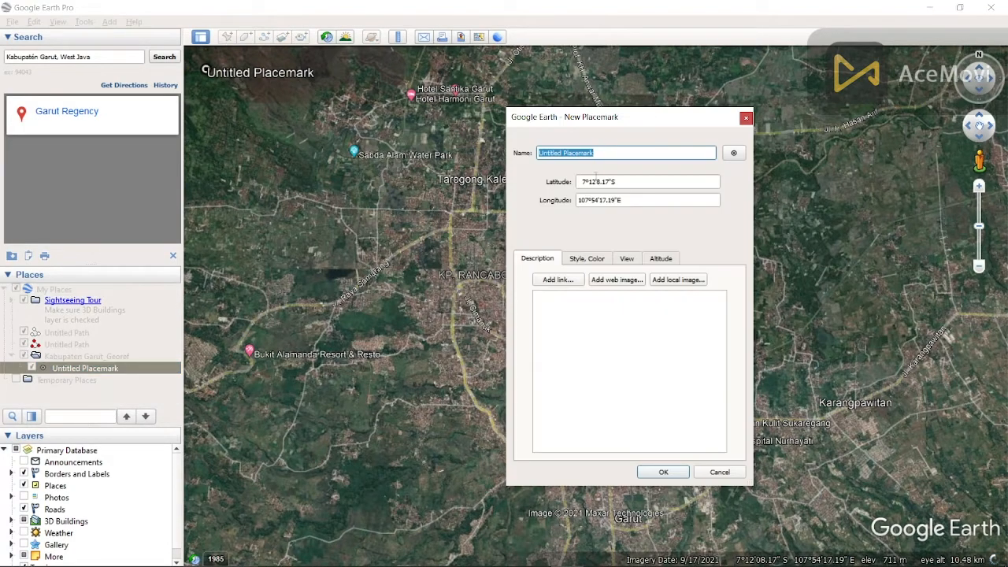
{"action": "left_click_drag", "start_coordinate": [628, 122], "coordinate": [807, 178]}
{"action": "left_click_drag", "start_coordinate": [596, 307], "coordinate": [209, 549]}
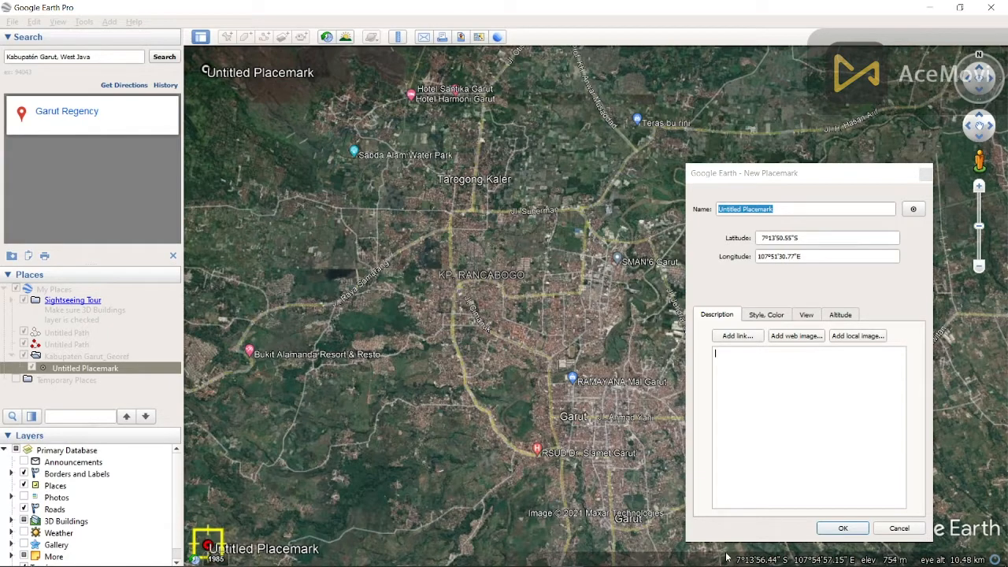
{"action": "left_click", "coordinate": [841, 528]}
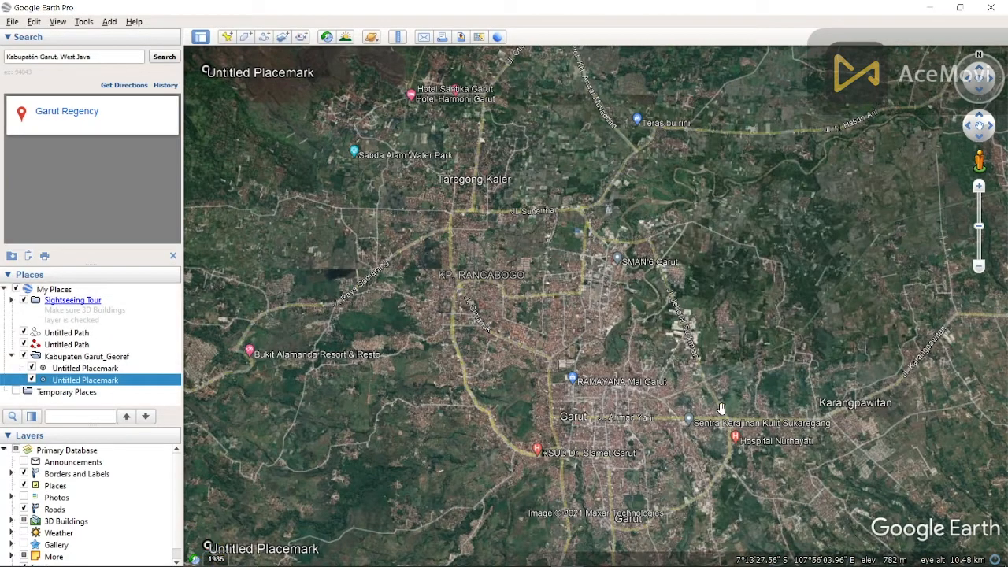
Step: Add a third placemark at the south-east corner of the visible map, about 7°13'49.65"S, 107°57'3.41"E
{"action": "left_click", "coordinate": [225, 38]}
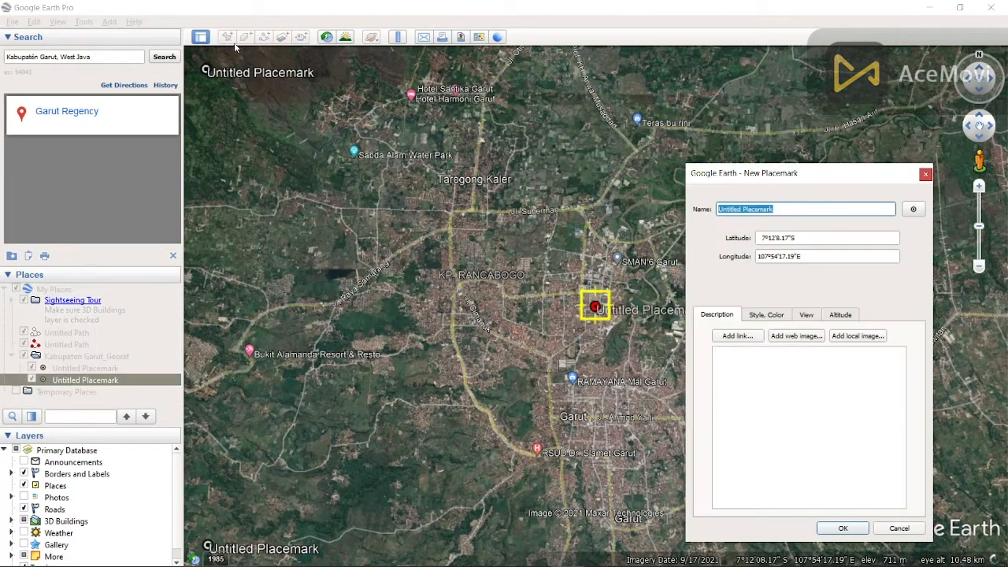
{"action": "left_click_drag", "start_coordinate": [779, 182], "coordinate": [390, 179]}
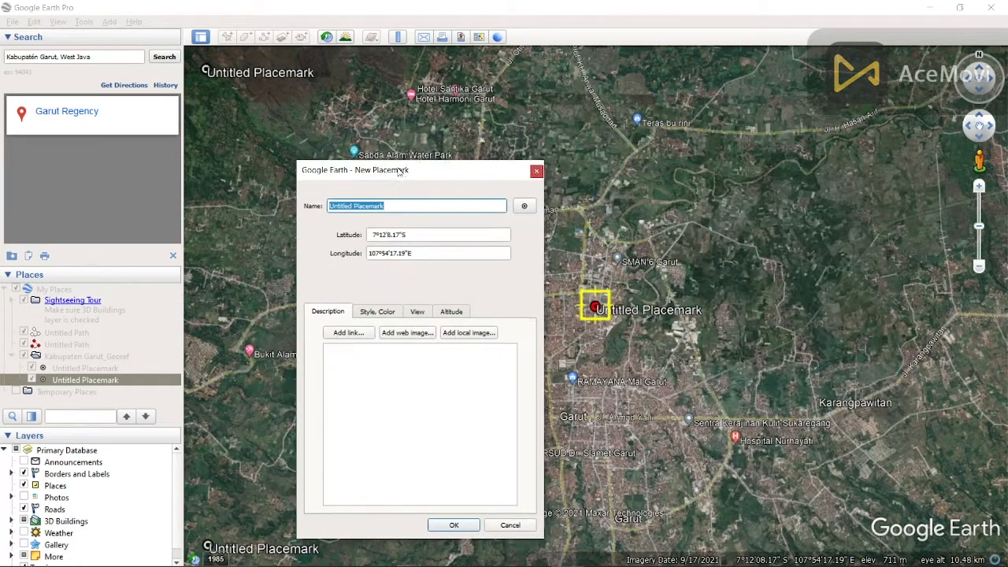
{"action": "left_click_drag", "start_coordinate": [597, 308], "coordinate": [989, 550]}
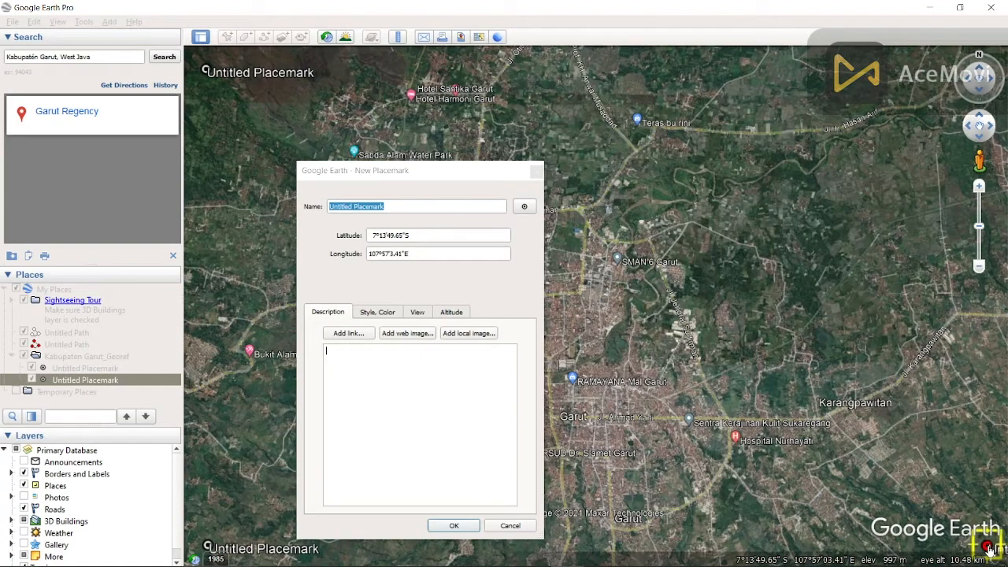
{"action": "left_click", "coordinate": [451, 525]}
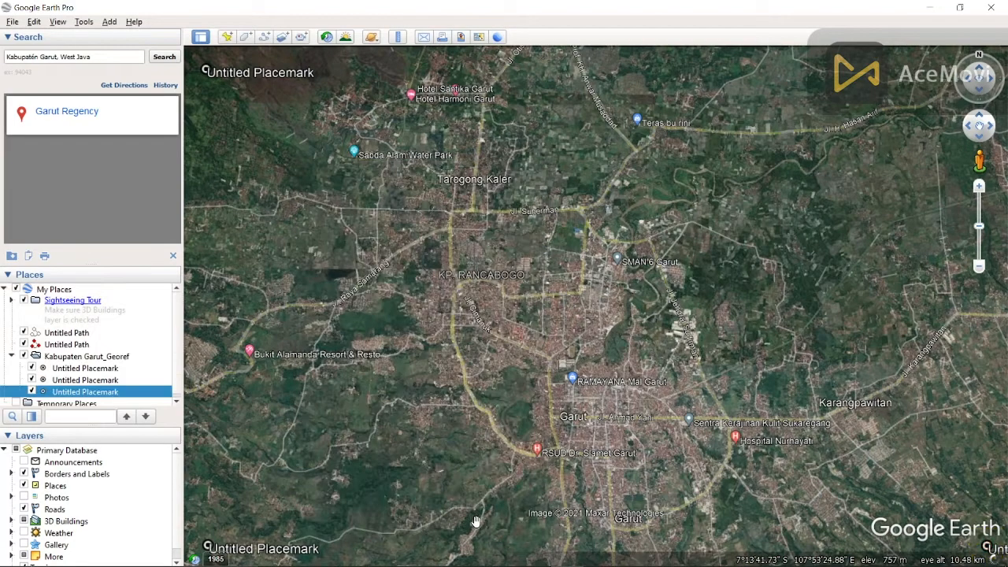
Step: Add a fourth placemark at the north-east corner of the visible map, about 7°10'19.28"S, 107°57'17.40"E
{"action": "left_click", "coordinate": [230, 37]}
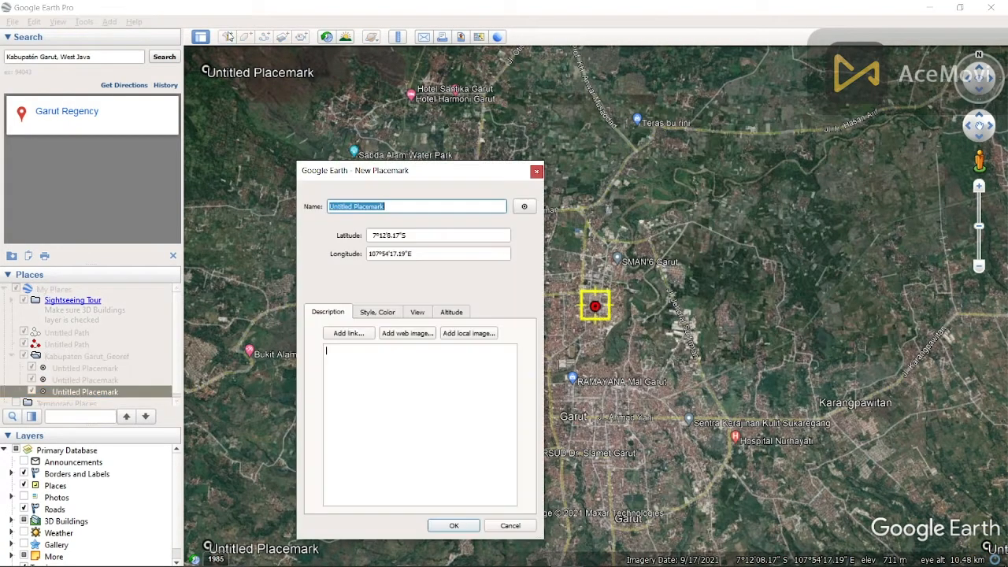
{"action": "left_click_drag", "start_coordinate": [596, 307], "coordinate": [991, 72]}
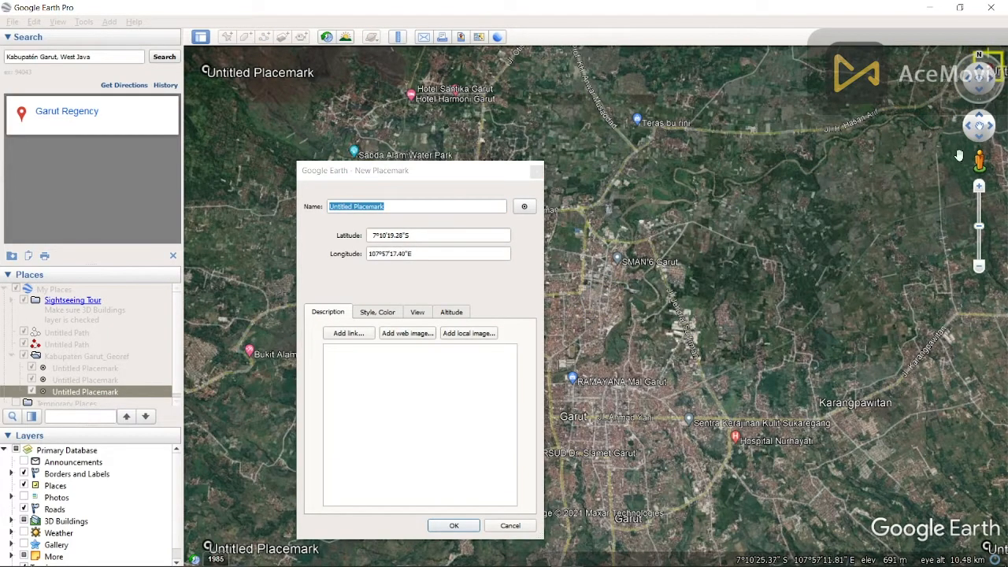
{"action": "left_click_drag", "start_coordinate": [479, 170], "coordinate": [669, 88]}
{"action": "left_click", "coordinate": [652, 446]}
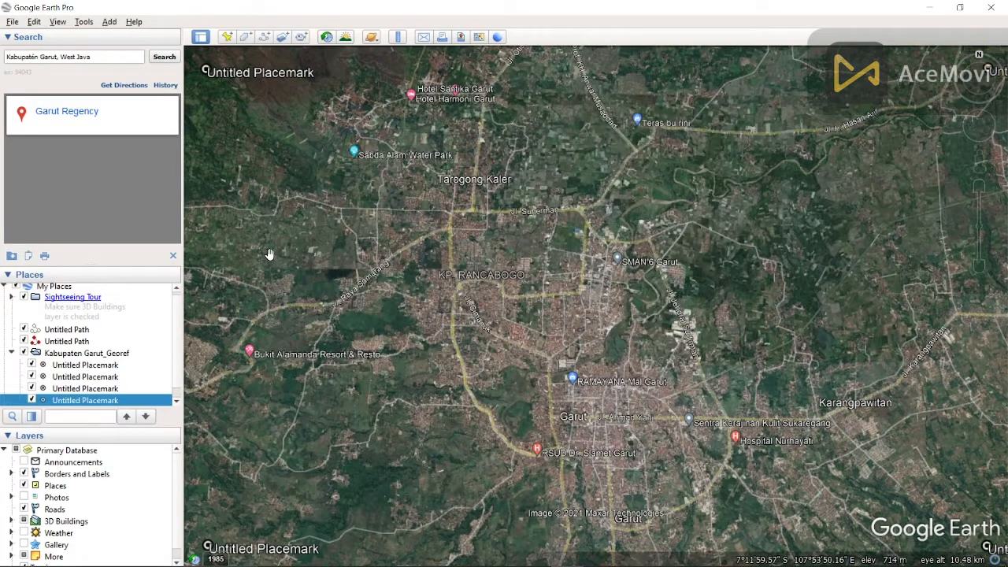
Step: Rename the first placemark in the Kabupaten Garut_Georef folder, at the map's north-west corner, as Titik 1
{"action": "scroll", "coordinate": [83, 377], "scroll_direction": "down", "scroll_amount": 1}
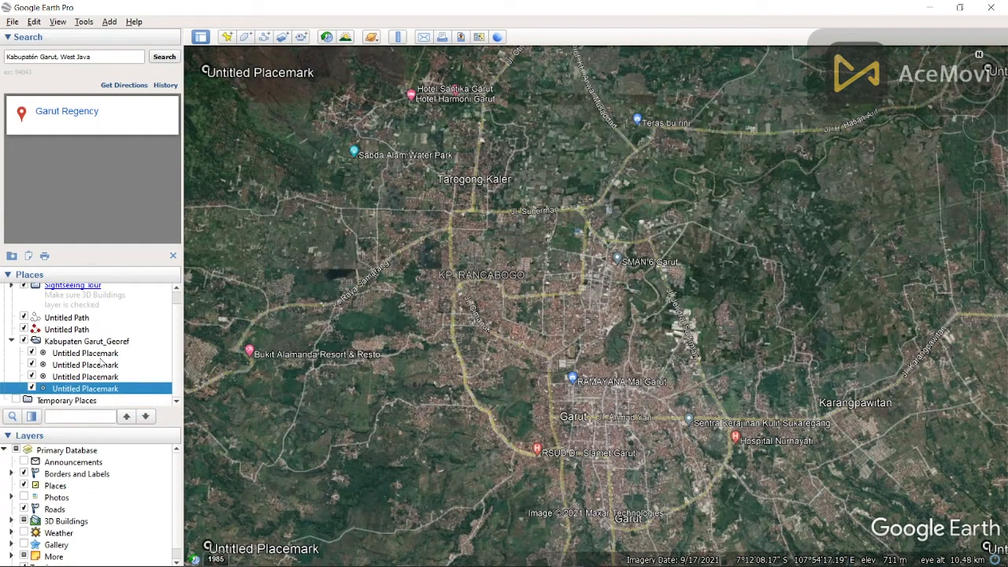
{"action": "left_click", "coordinate": [101, 355]}
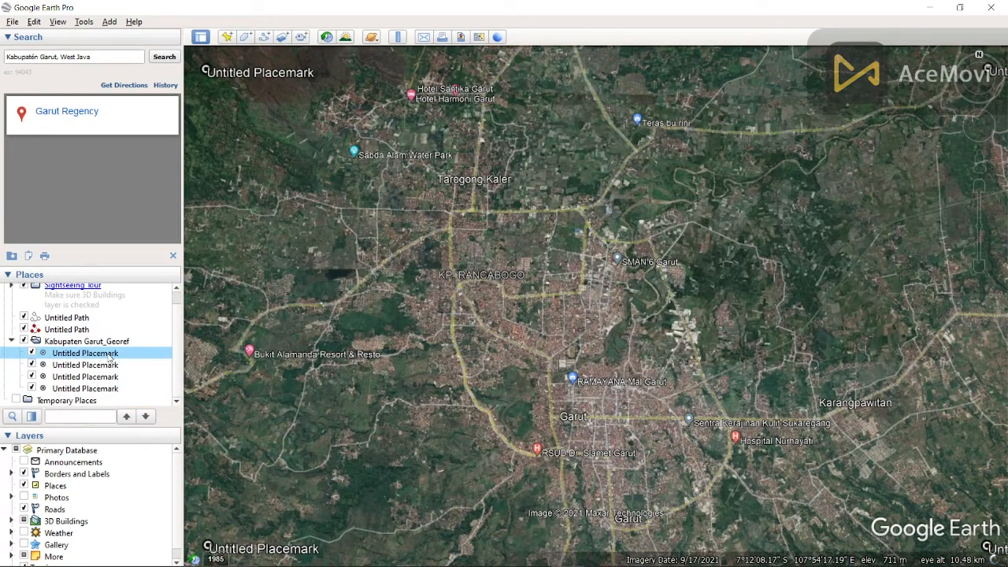
{"action": "right_click", "coordinate": [110, 357]}
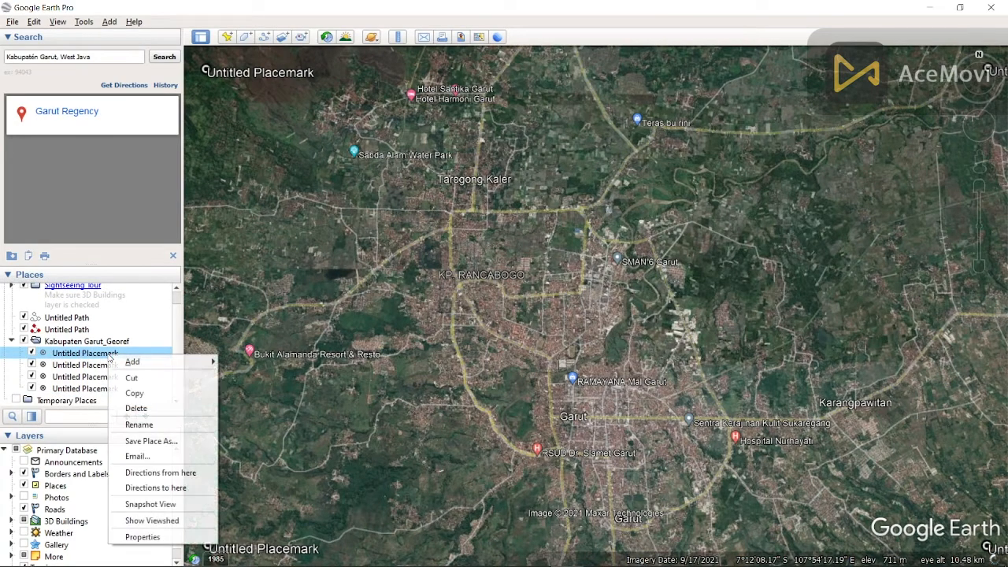
{"action": "left_click", "coordinate": [140, 425]}
{"action": "left_click", "coordinate": [133, 352]}
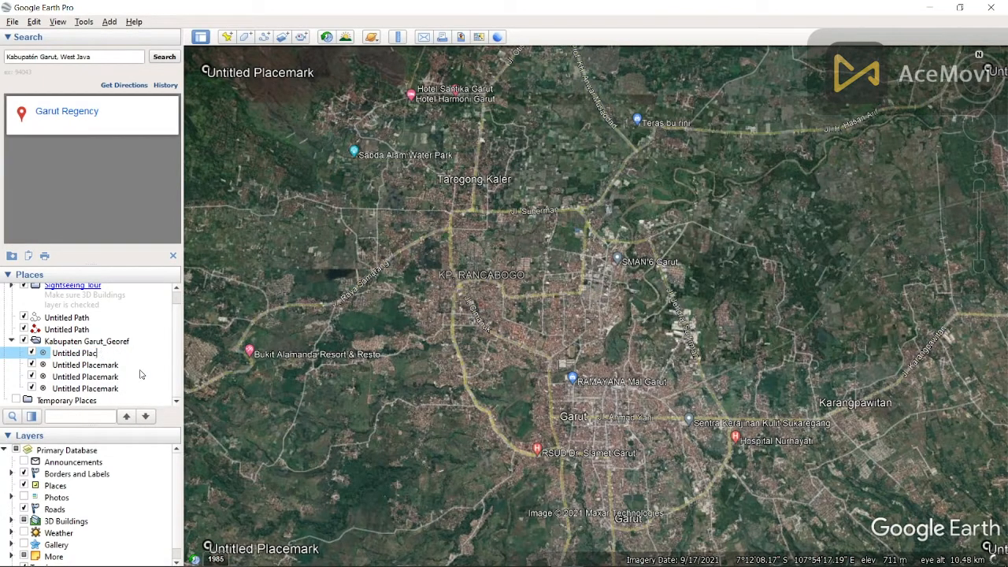
{"action": "key", "text": "BackSpace"}
{"action": "key", "text": "BackSpace"}
{"action": "key", "text": "BackSpace"}
Step: Rename the second placemark in the folder, at the map's south-west corner, as Titik 2
{"action": "left_click", "coordinate": [128, 366]}
{"action": "right_click", "coordinate": [127, 364]}
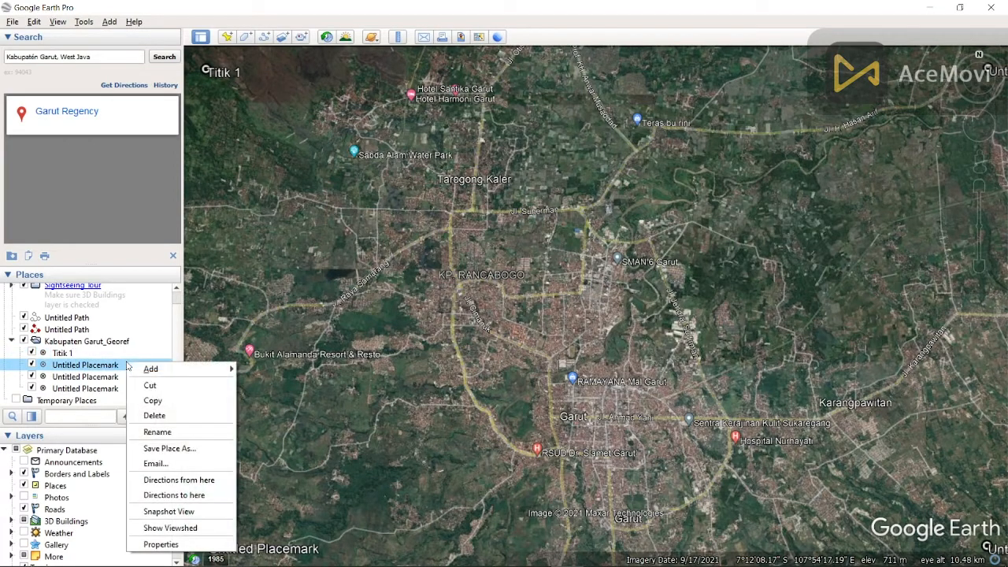
{"action": "left_click", "coordinate": [167, 431]}
{"action": "key", "text": "BackSpace"}
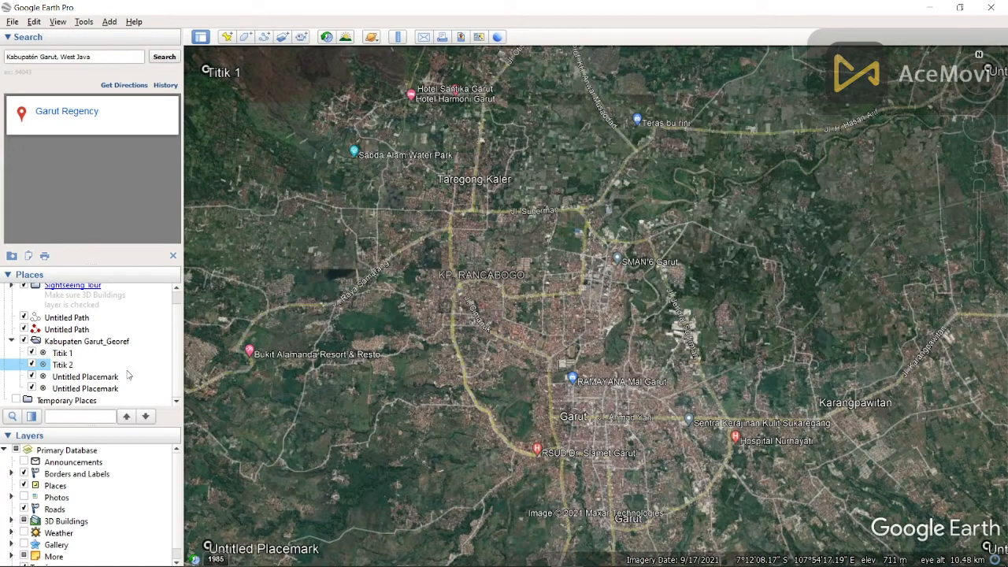
Step: Rename the third placemark in the folder, at the map's south-east corner, as Titik 3
{"action": "right_click", "coordinate": [118, 377]}
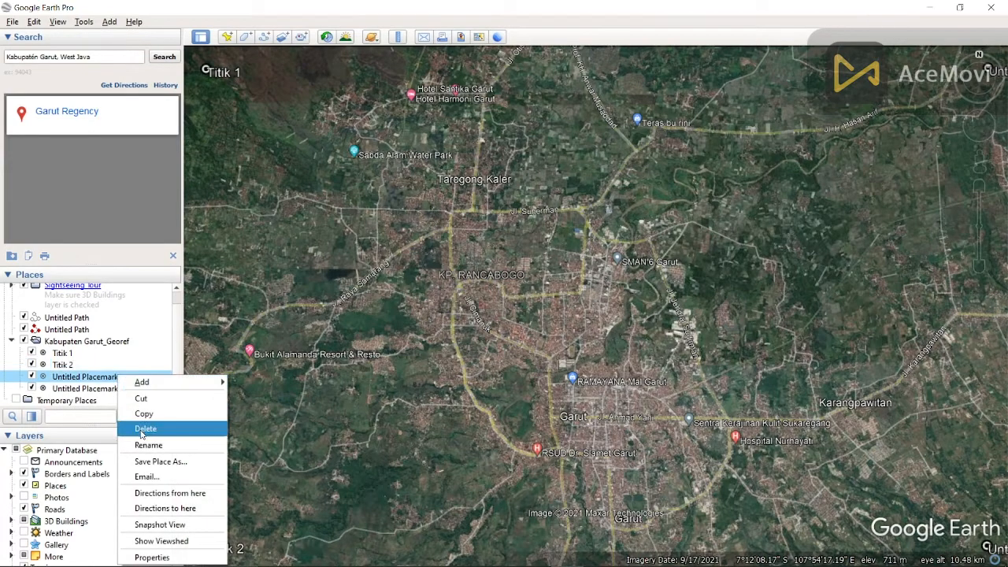
{"action": "left_click", "coordinate": [145, 443]}
{"action": "key", "text": "BackSpace"}
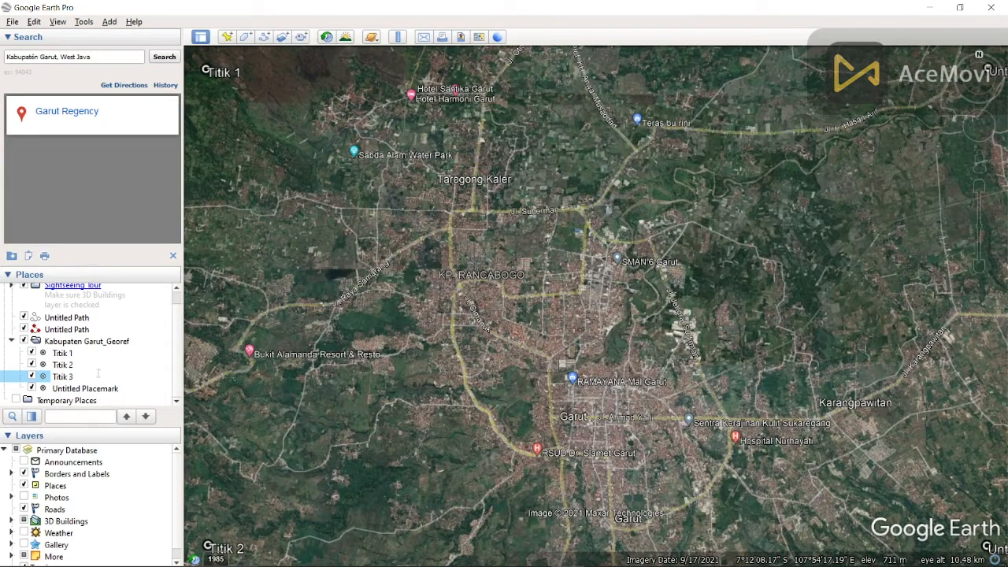
Step: Rename the fourth placemark in the folder, at the map's north-east corner, as Titik 4
{"action": "right_click", "coordinate": [105, 389]}
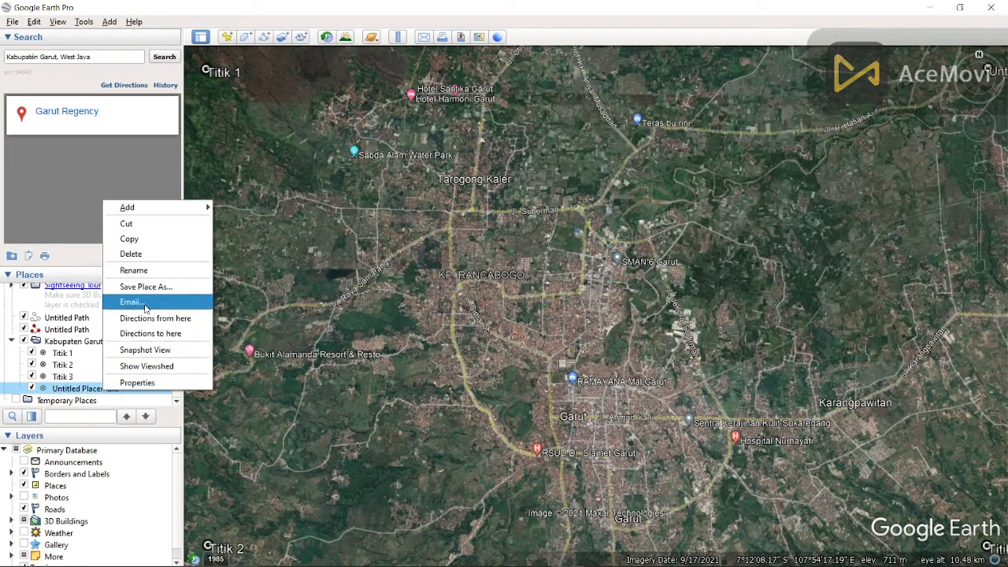
{"action": "left_click", "coordinate": [148, 271]}
{"action": "key", "text": "Return"}
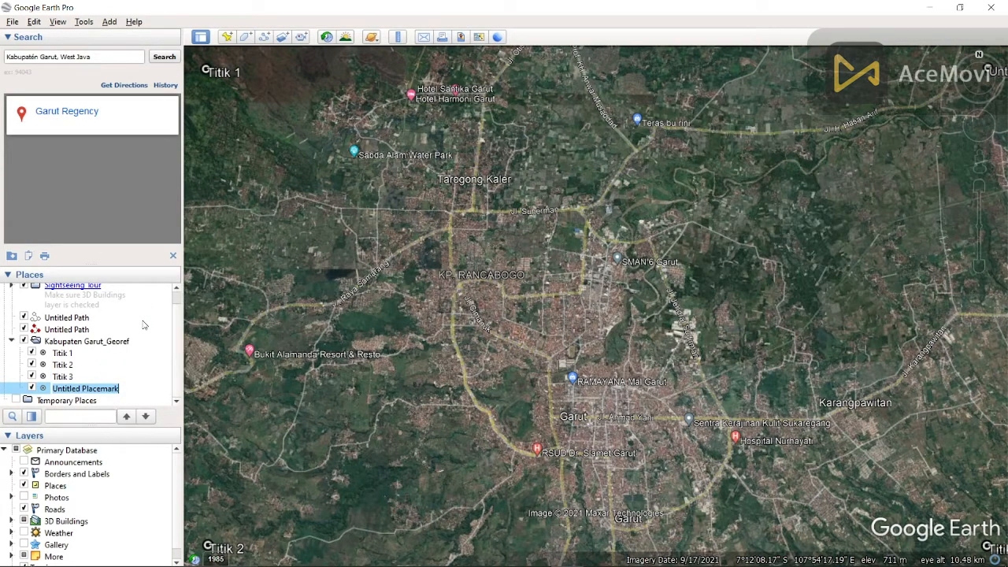
{"action": "key", "text": "BackSpace"}
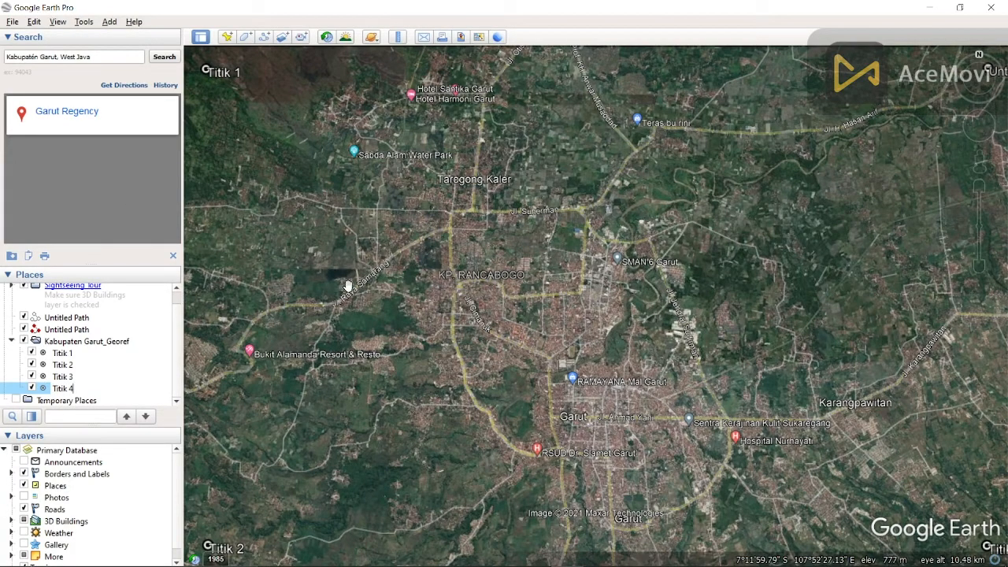
{"action": "key", "text": "Return"}
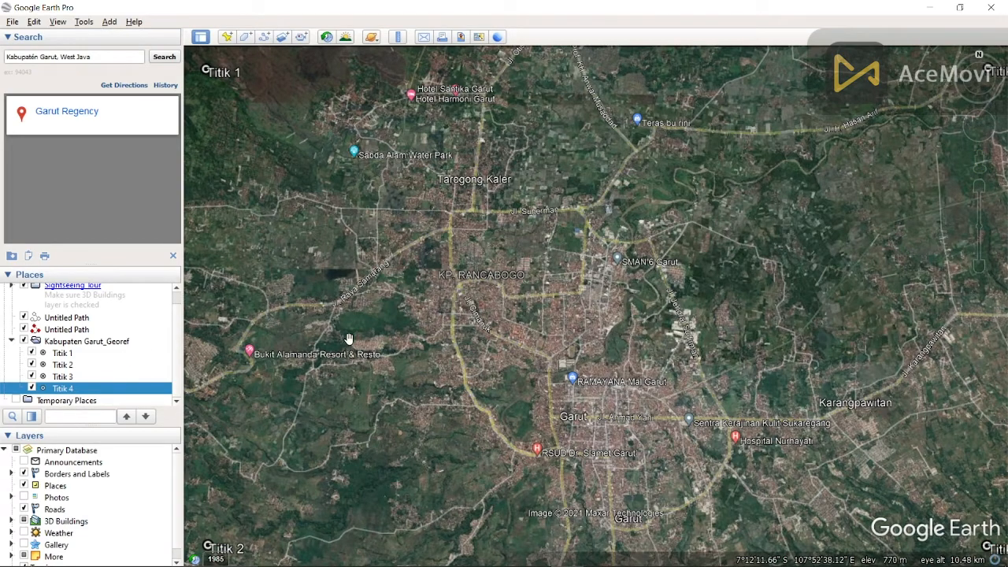
Step: Reset both the tilt and the compass of the map view
{"action": "left_click", "coordinate": [34, 22]}
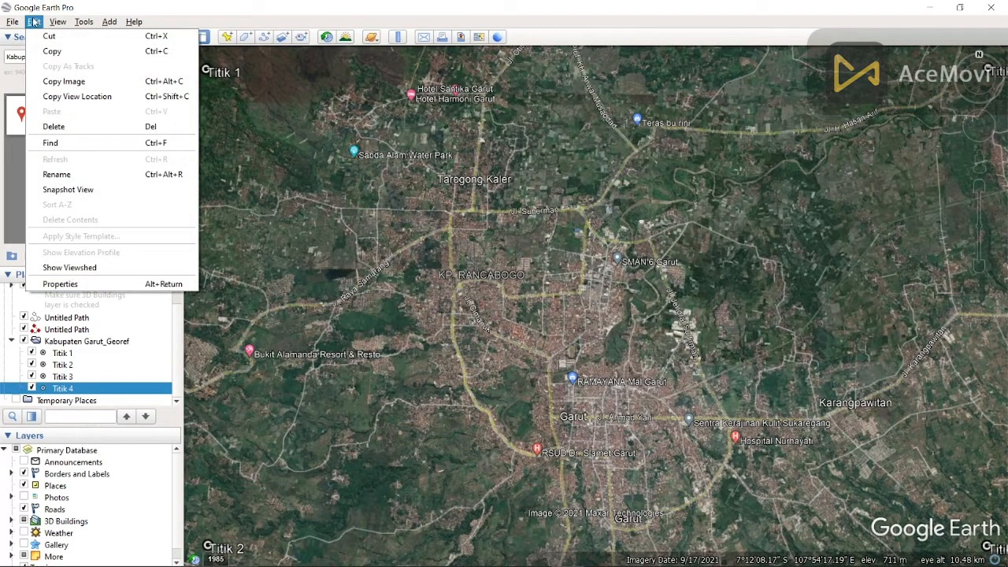
{"action": "mouse_move", "coordinate": [18, 19]}
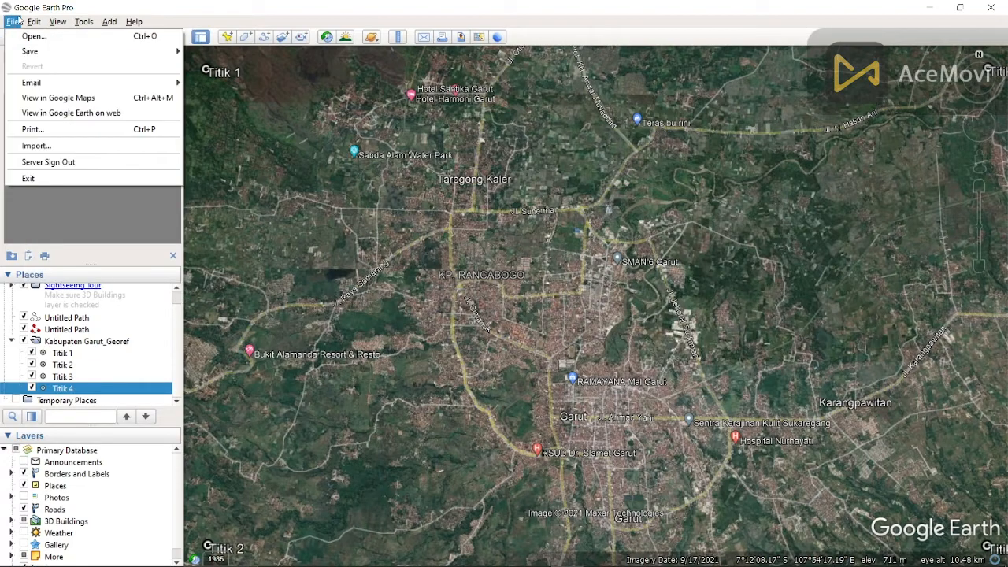
{"action": "left_click", "coordinate": [53, 25]}
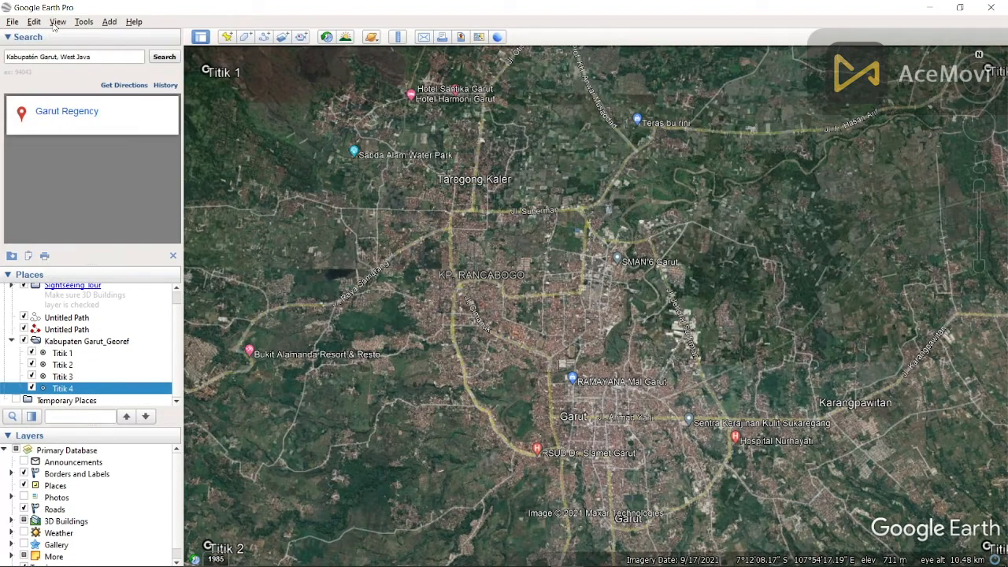
{"action": "left_click", "coordinate": [55, 23]}
{"action": "mouse_move", "coordinate": [83, 22]}
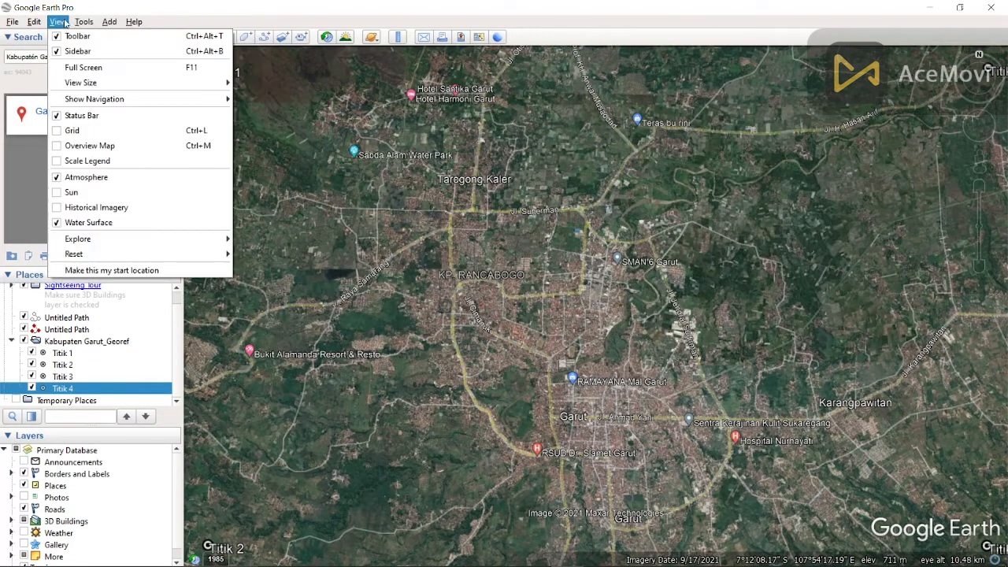
{"action": "mouse_move", "coordinate": [100, 254]}
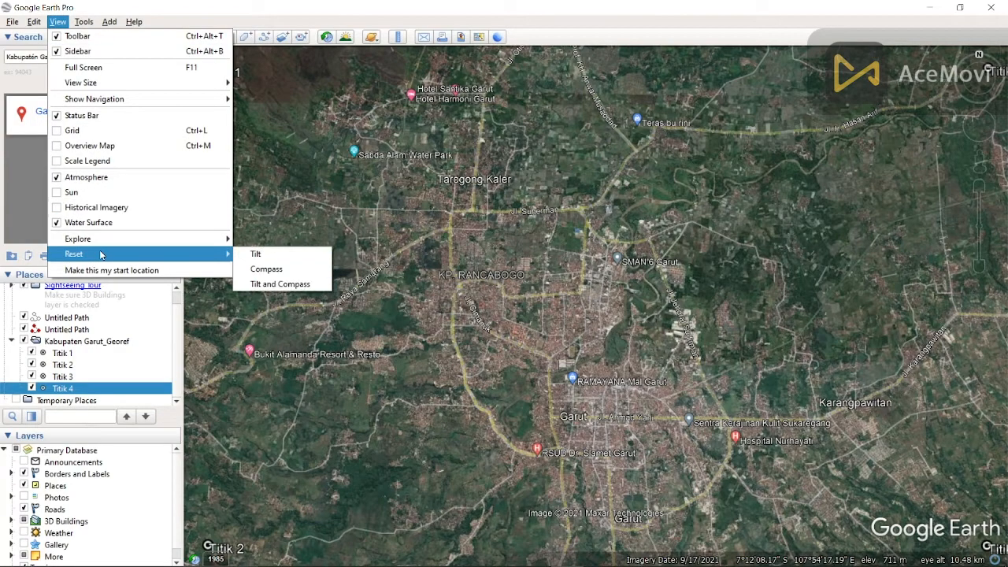
{"action": "left_click", "coordinate": [282, 283]}
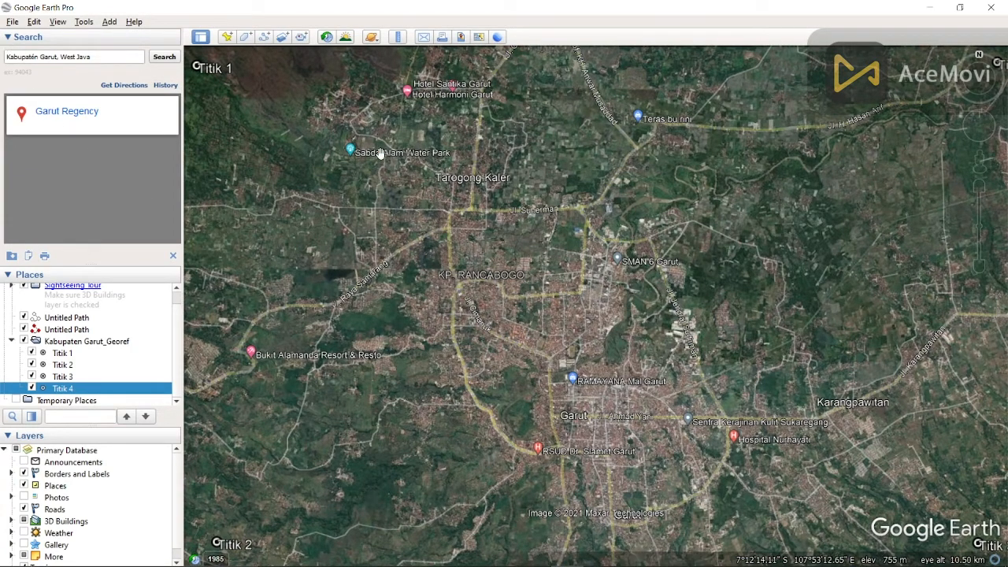
Step: Save the Kabupaten Garut_Georef placemark folder as a KML file named Kabupaten Garut_Georef in Folder Georef_Google Earth
{"action": "left_click", "coordinate": [87, 341]}
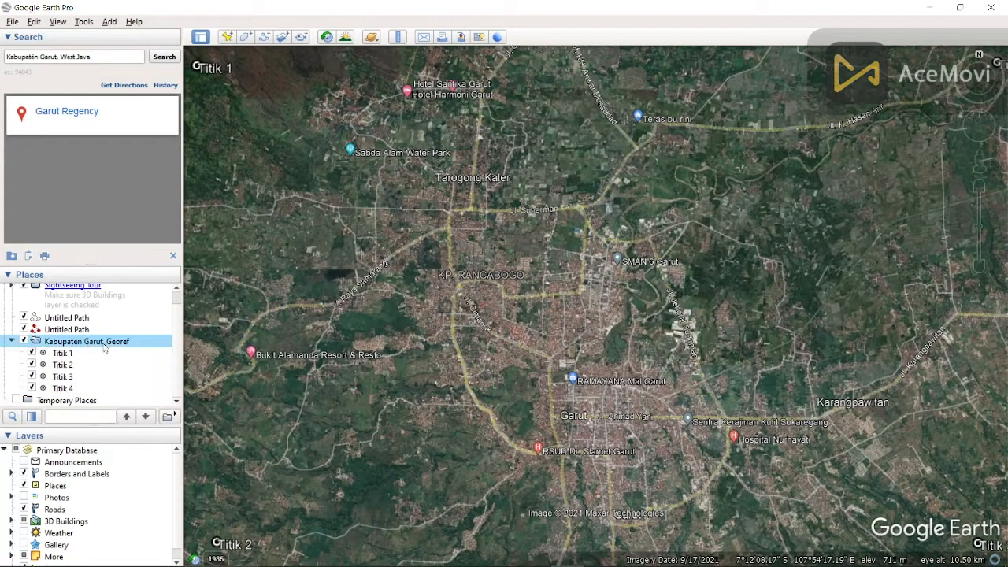
{"action": "left_click", "coordinate": [13, 24]}
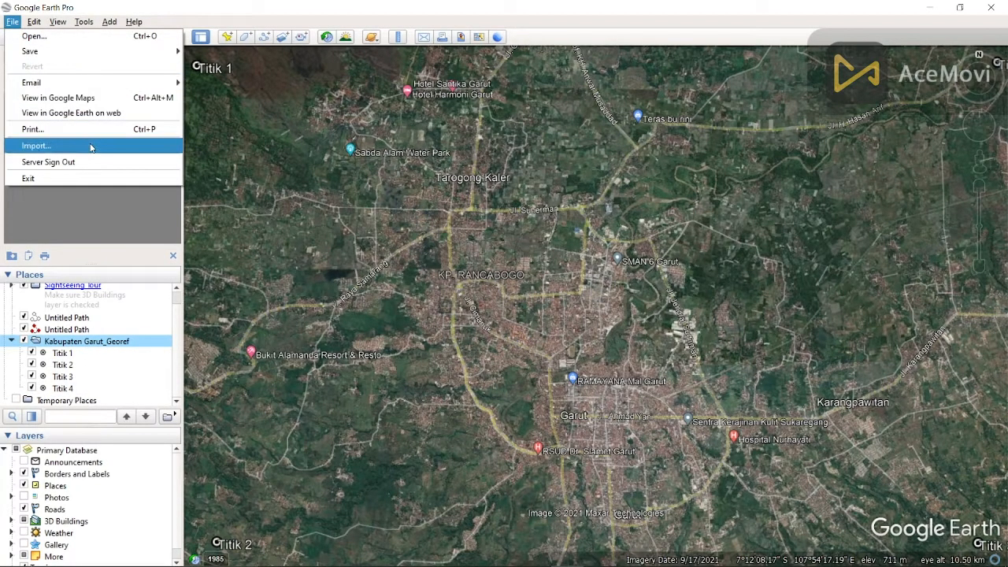
{"action": "mouse_move", "coordinate": [83, 52]}
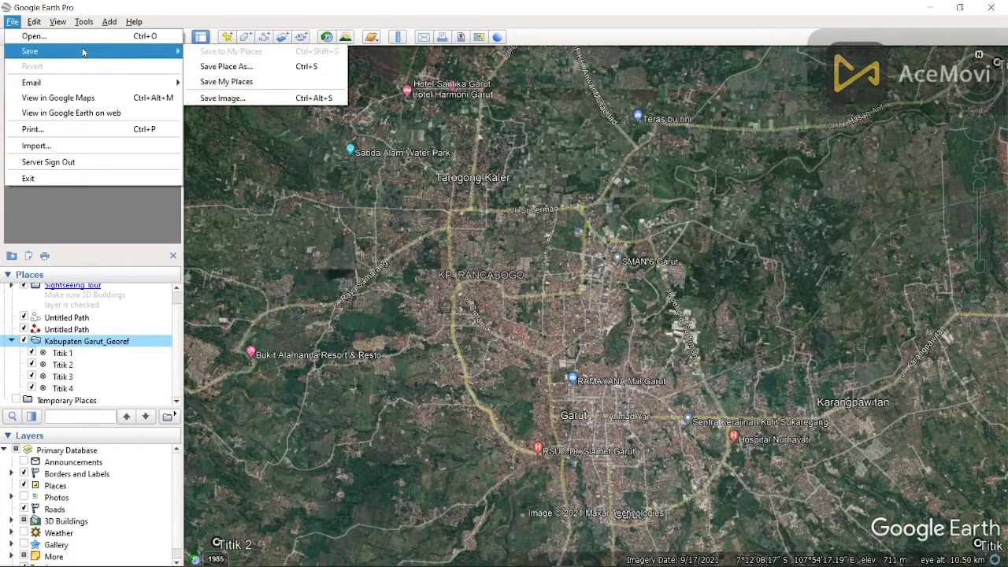
{"action": "left_click", "coordinate": [244, 70]}
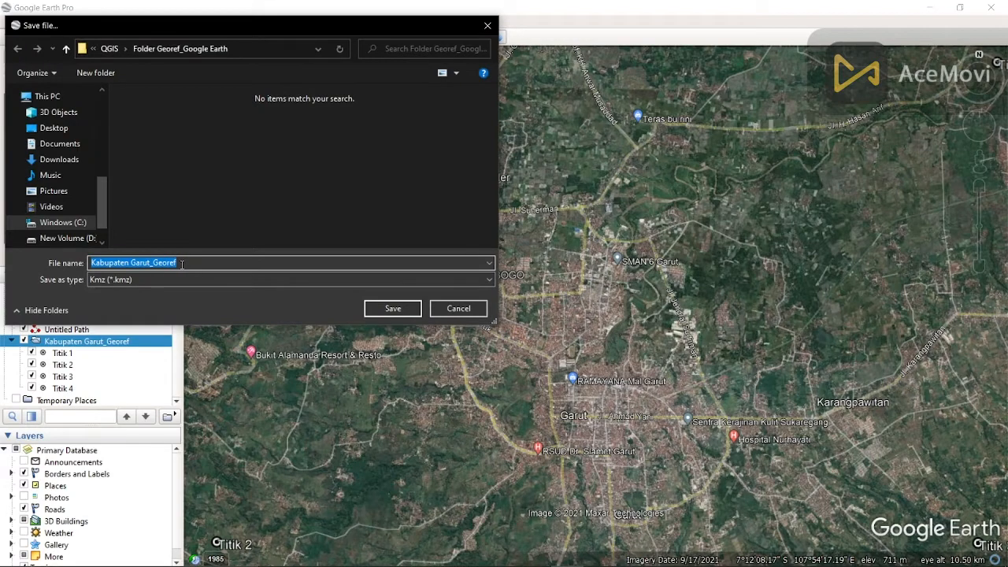
{"action": "left_click", "coordinate": [183, 263]}
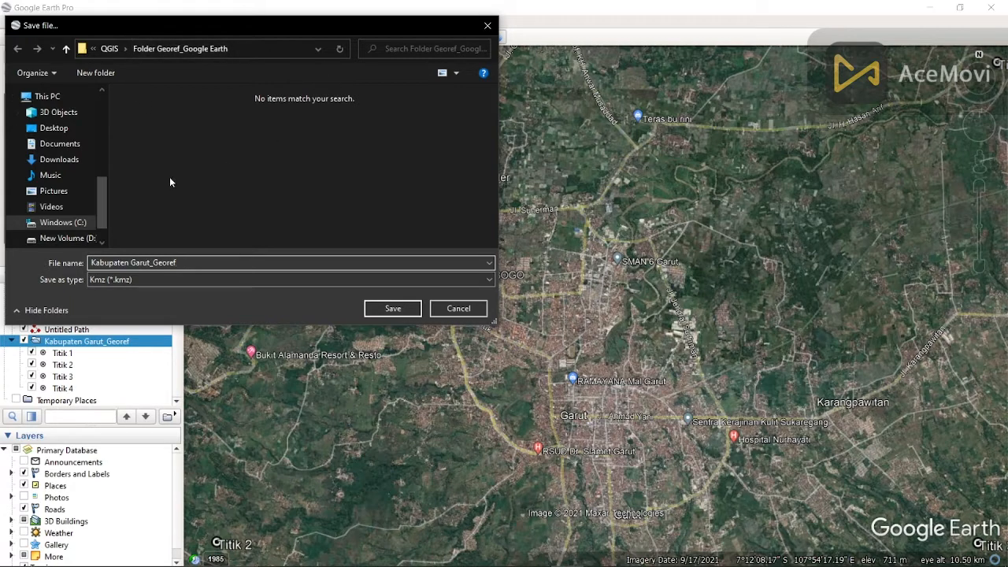
{"action": "left_click", "coordinate": [223, 280]}
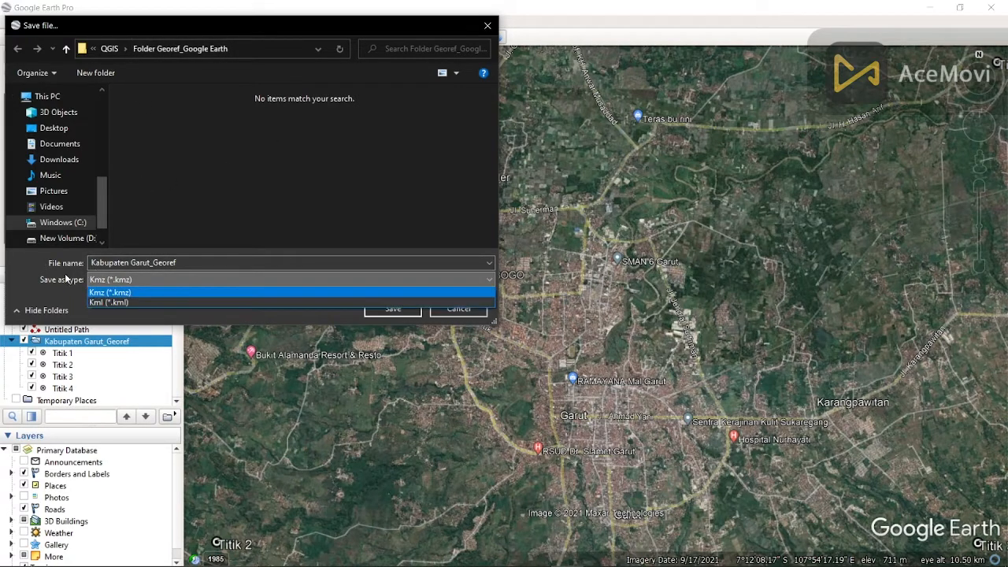
{"action": "left_click", "coordinate": [120, 302]}
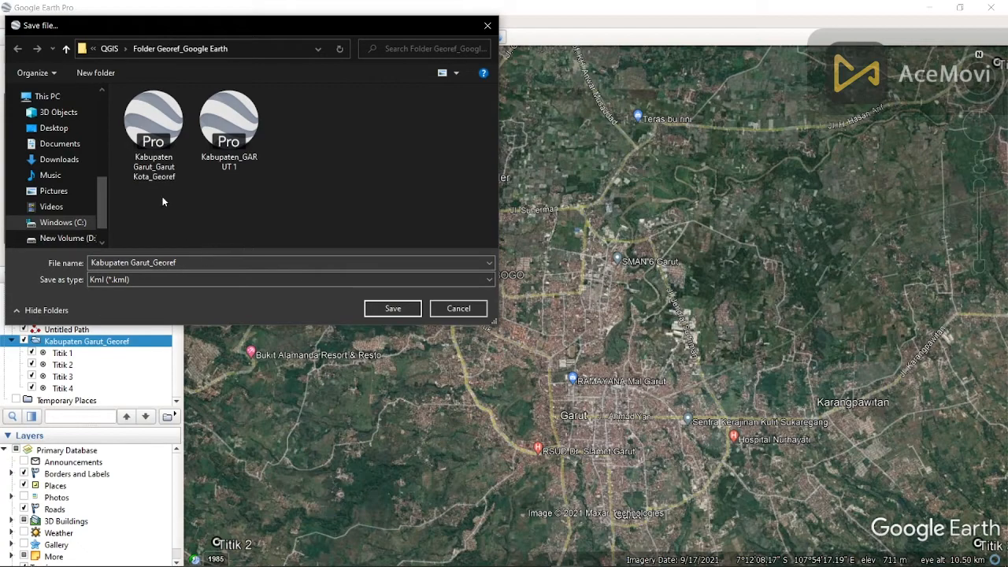
{"action": "left_click", "coordinate": [400, 311]}
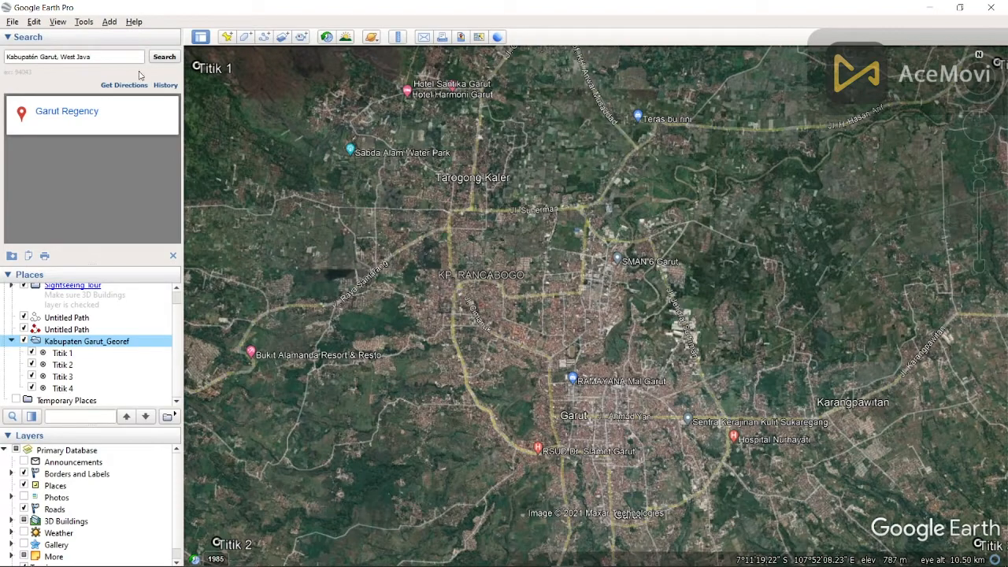
Step: Start saving the map view as an image and set its resolution to Maximum (4800x2935)
{"action": "left_click", "coordinate": [13, 21]}
{"action": "mouse_move", "coordinate": [43, 55]}
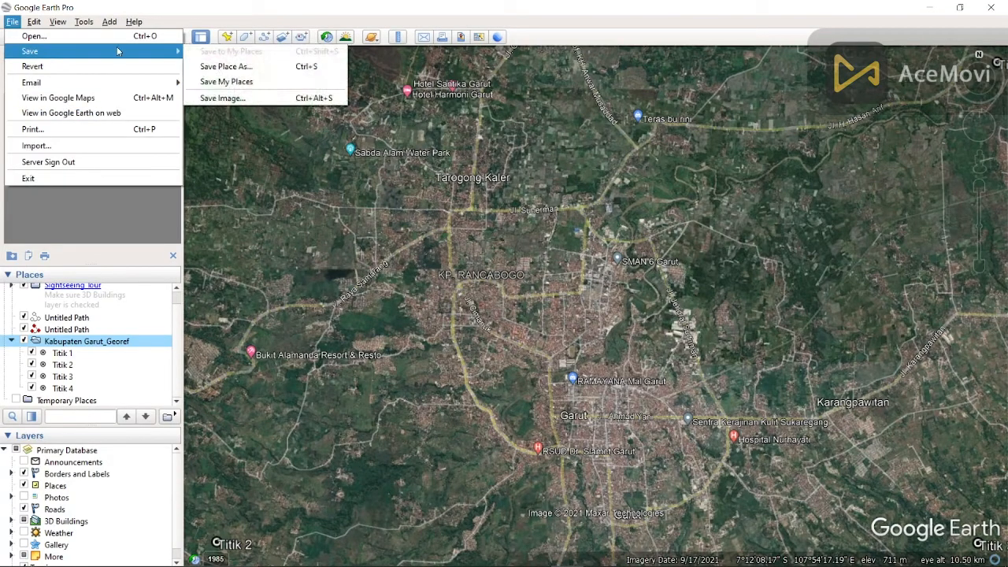
{"action": "left_click", "coordinate": [252, 95]}
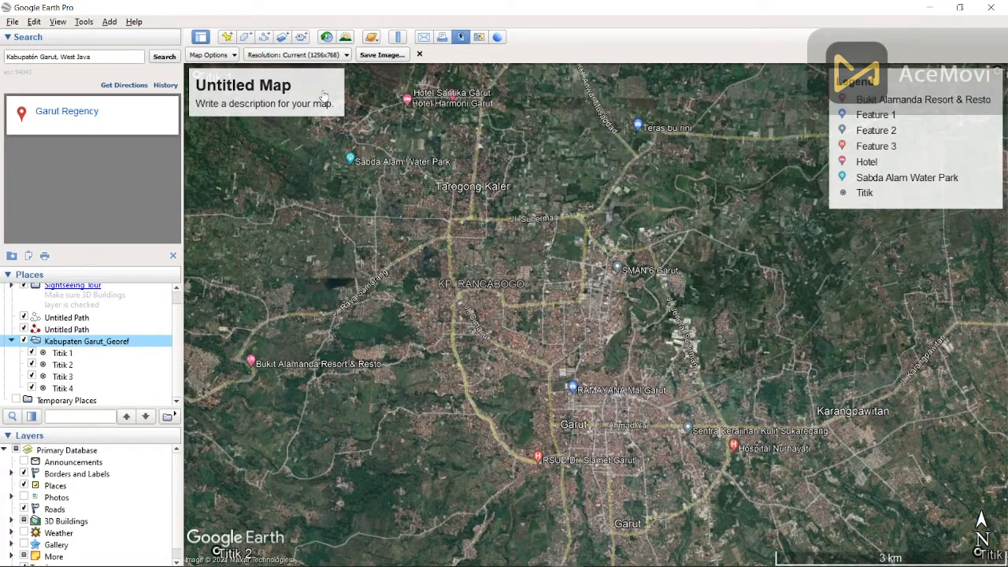
{"action": "left_click", "coordinate": [313, 57]}
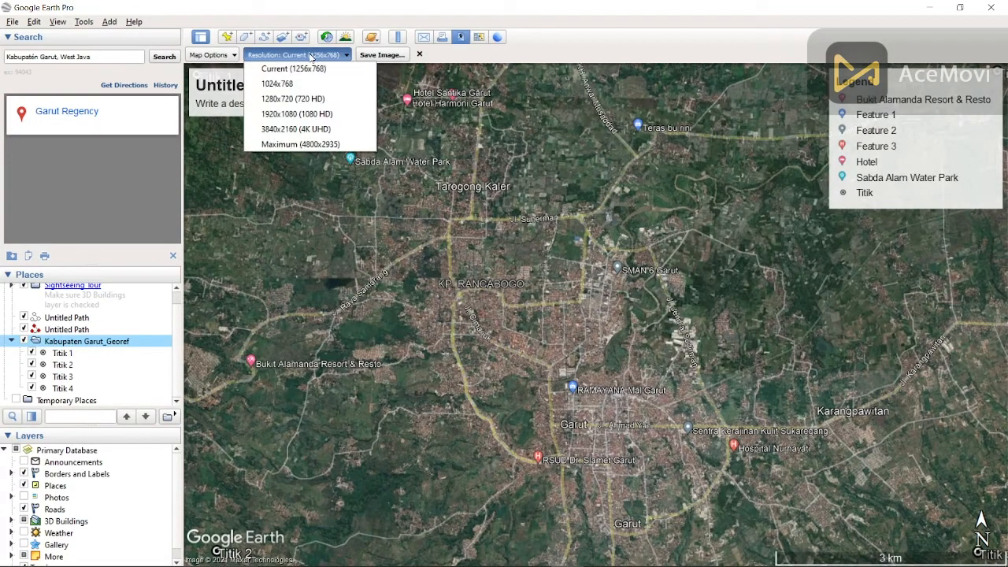
{"action": "left_click", "coordinate": [337, 144]}
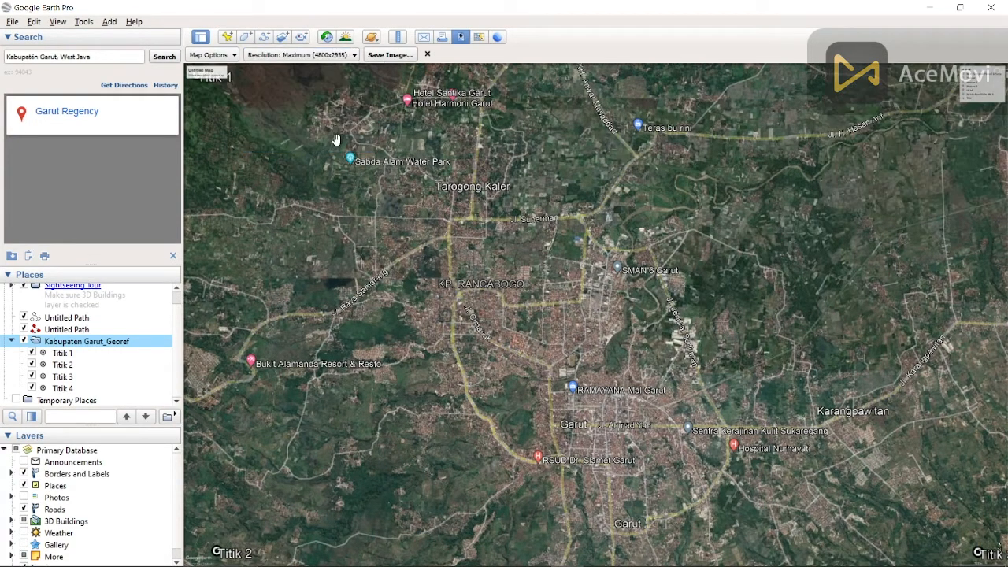
Step: Hide the title and description, legend, scale and compass from the map image
{"action": "left_click", "coordinate": [233, 55]}
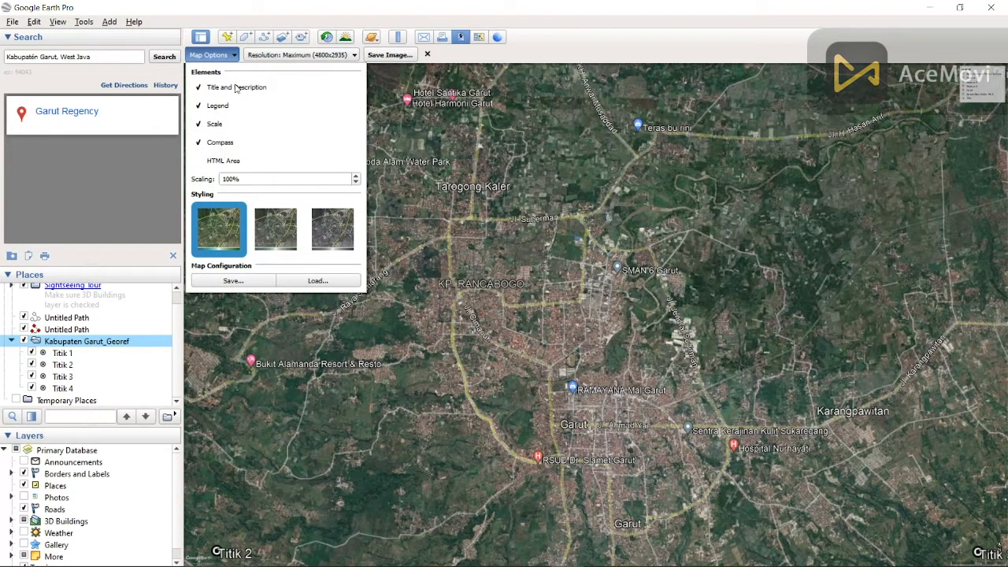
{"action": "left_click", "coordinate": [236, 89]}
{"action": "left_click", "coordinate": [237, 105]}
{"action": "left_click", "coordinate": [210, 58]}
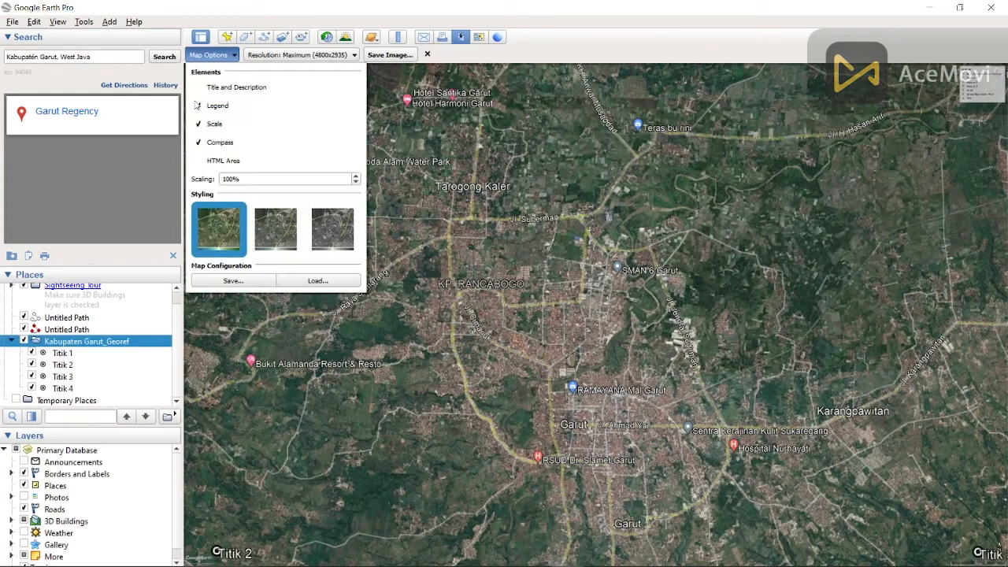
{"action": "left_click", "coordinate": [211, 124]}
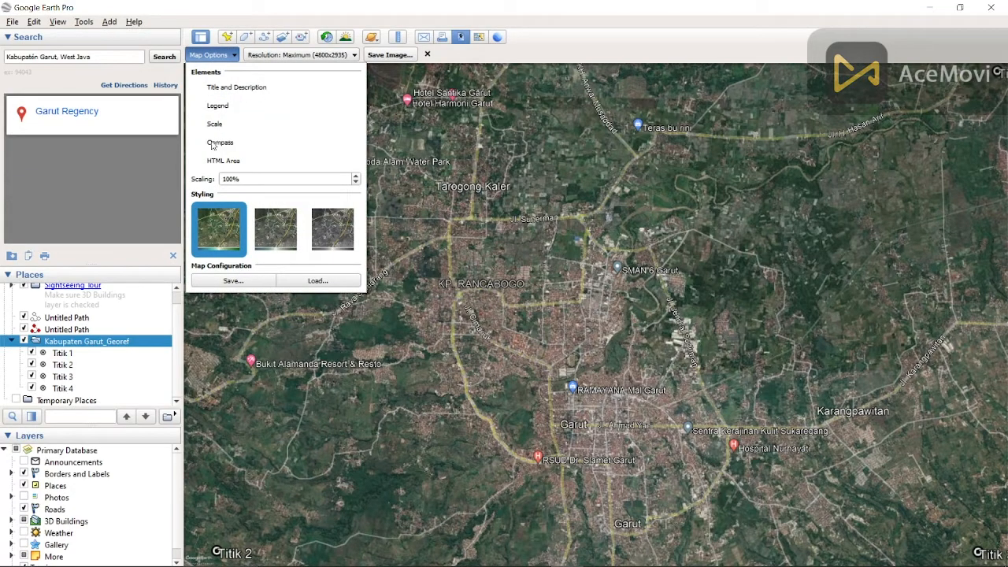
Step: Set the map image's element scaling to 1% and try the second and third map styles
{"action": "left_click", "coordinate": [235, 179]}
{"action": "key", "text": "BackSpace"}
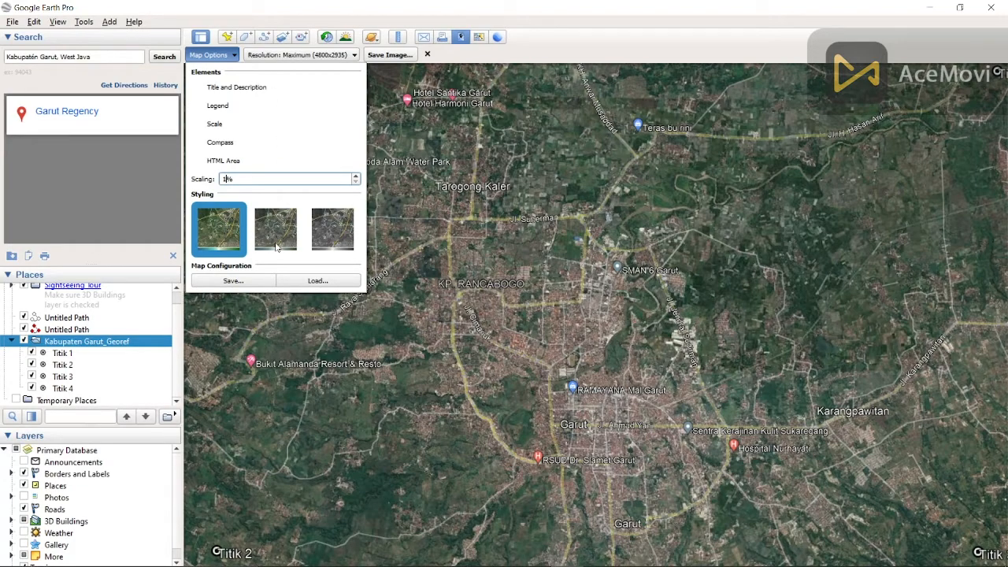
{"action": "left_click", "coordinate": [275, 156]}
{"action": "left_click", "coordinate": [214, 57]}
{"action": "left_click", "coordinate": [280, 240]}
{"action": "left_click", "coordinate": [324, 236]}
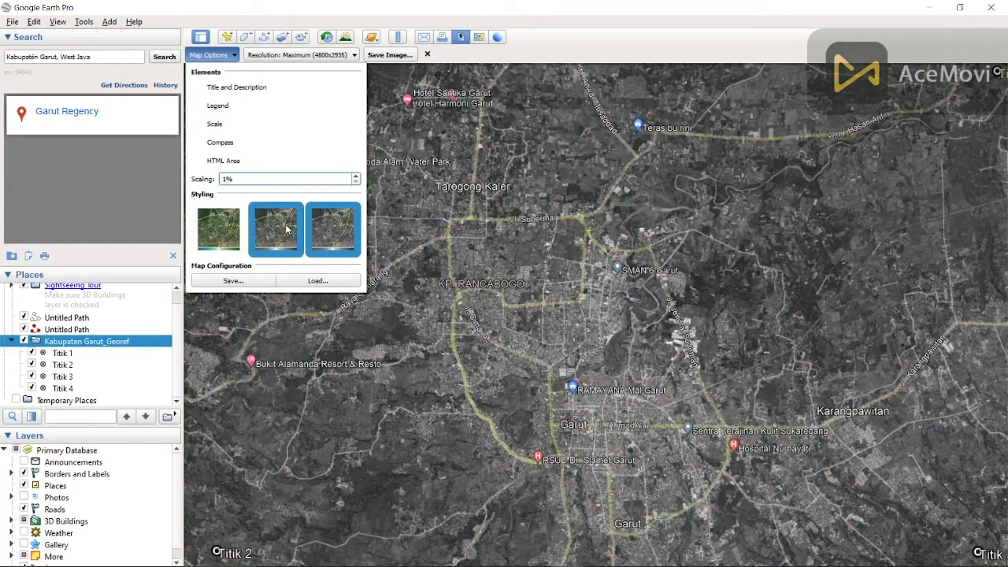
Step: Restore the first, full-colour map style and save the map configuration as Kabupaten Garut_Georef 2 in Google Earth Print format
{"action": "left_click", "coordinate": [287, 229]}
{"action": "left_click", "coordinate": [226, 237]}
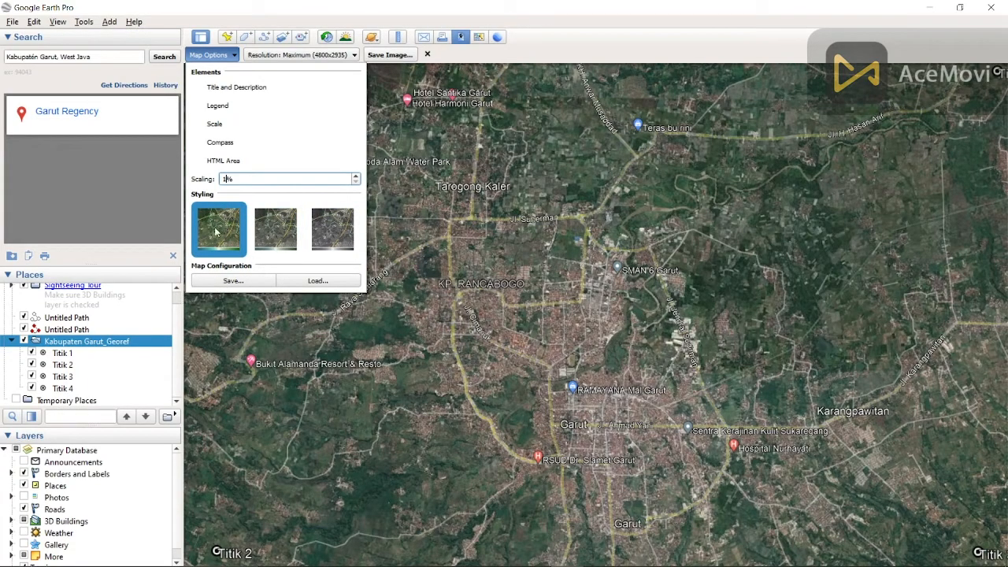
{"action": "left_click", "coordinate": [233, 281]}
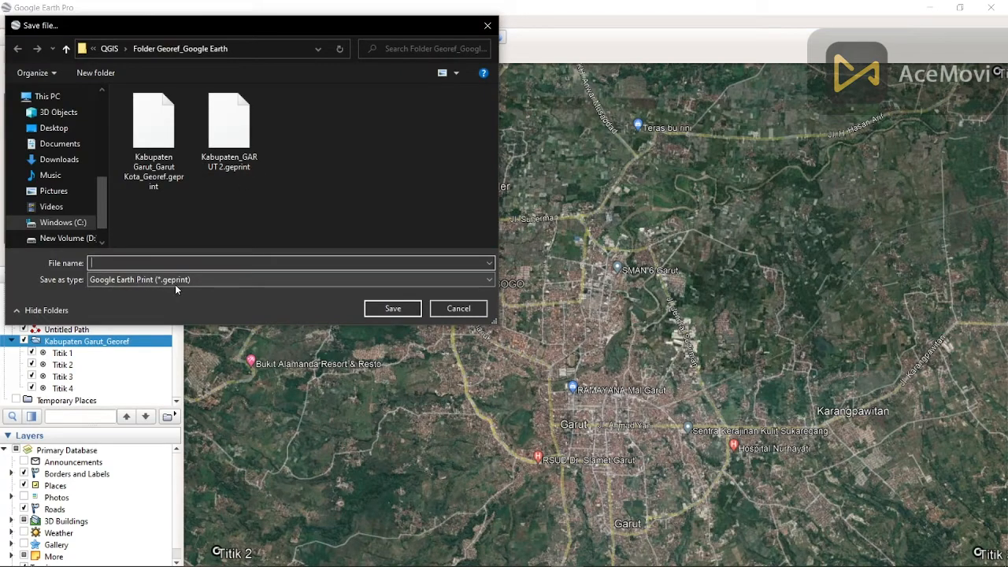
{"action": "left_click", "coordinate": [205, 279]}
{"action": "left_click", "coordinate": [206, 290]}
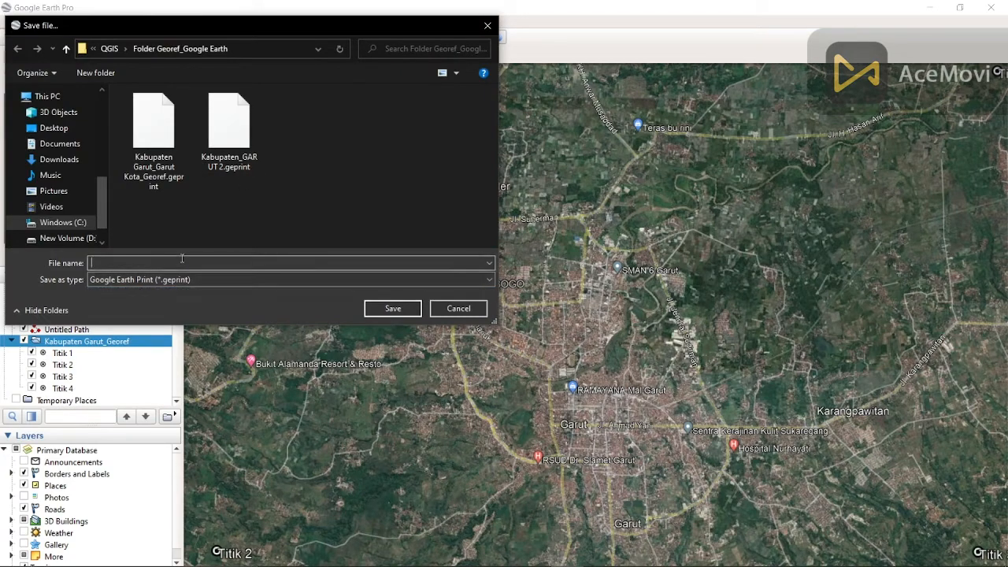
{"action": "type", "text": "K"}
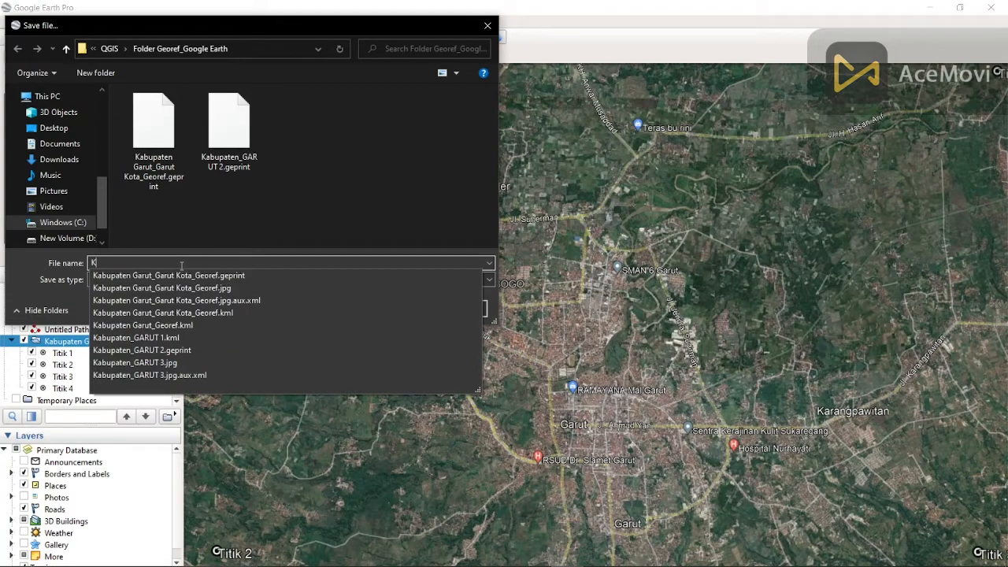
{"action": "left_click", "coordinate": [187, 326]}
{"action": "left_click", "coordinate": [196, 264]}
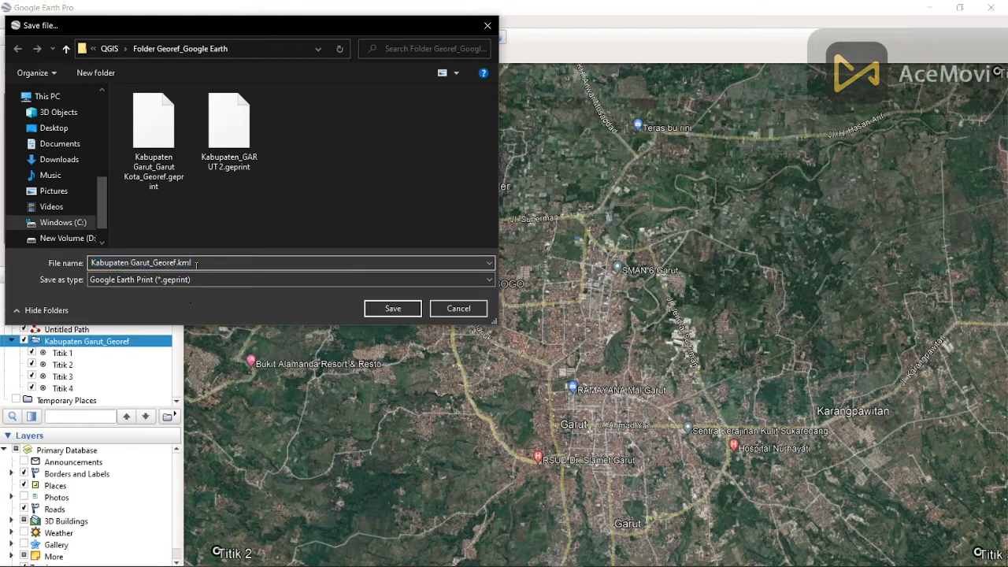
{"action": "key", "text": "BackSpace"}
{"action": "left_click", "coordinate": [385, 309]}
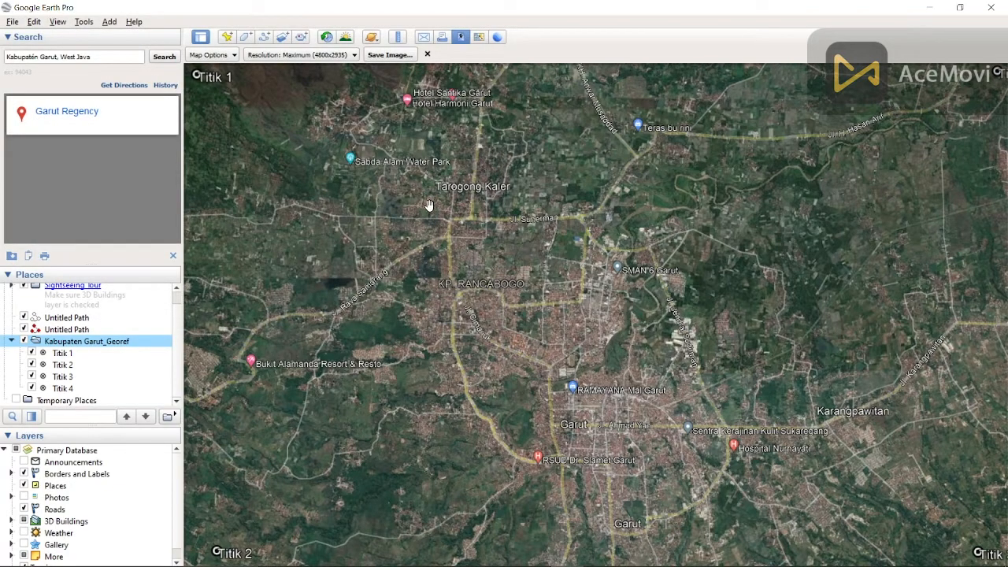
Step: Save the map image as a JPEG named Kabupaten Garut_Georef 3 in Folder Georef_Google Earth
{"action": "left_click", "coordinate": [381, 61]}
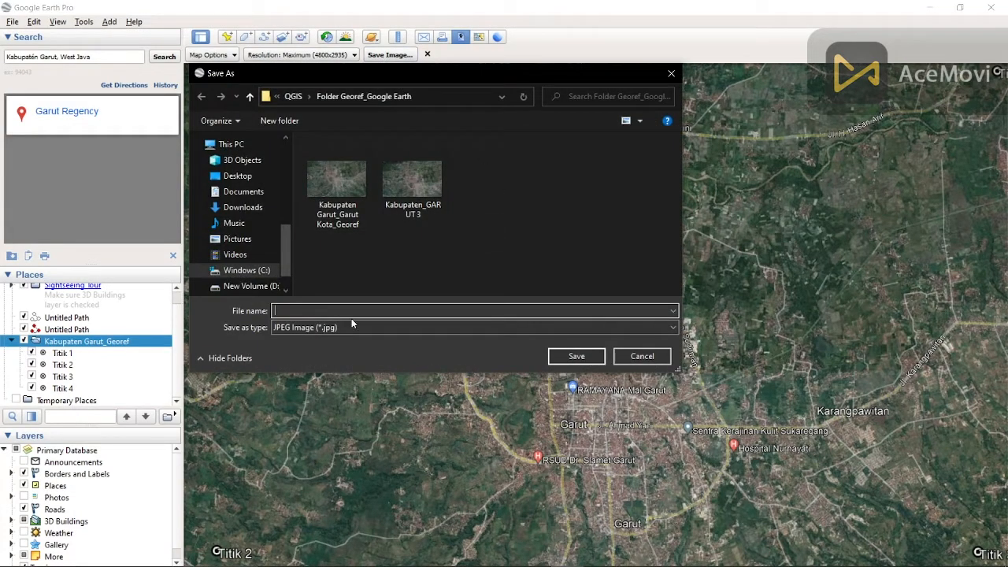
{"action": "type", "text": "K"}
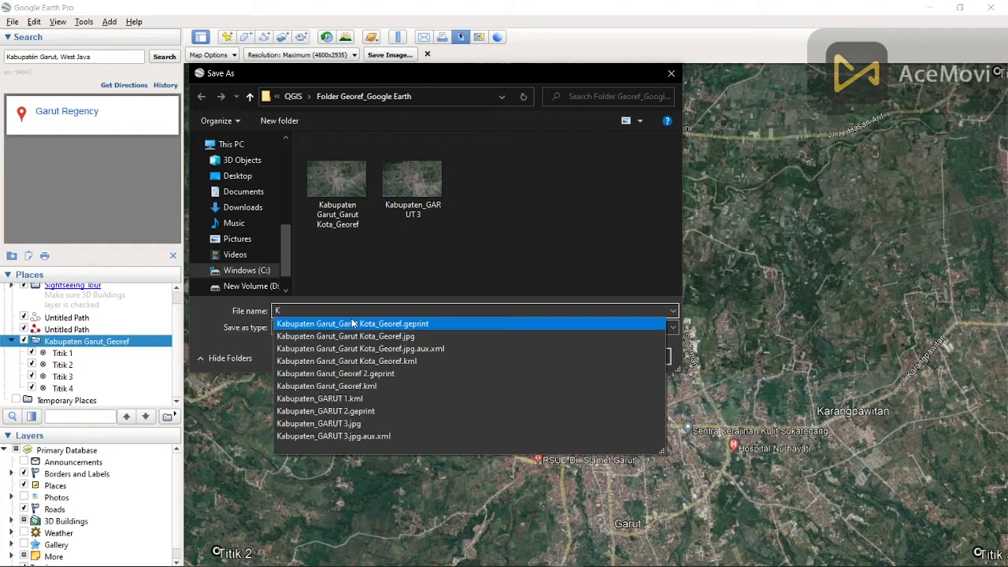
{"action": "left_click", "coordinate": [394, 372]}
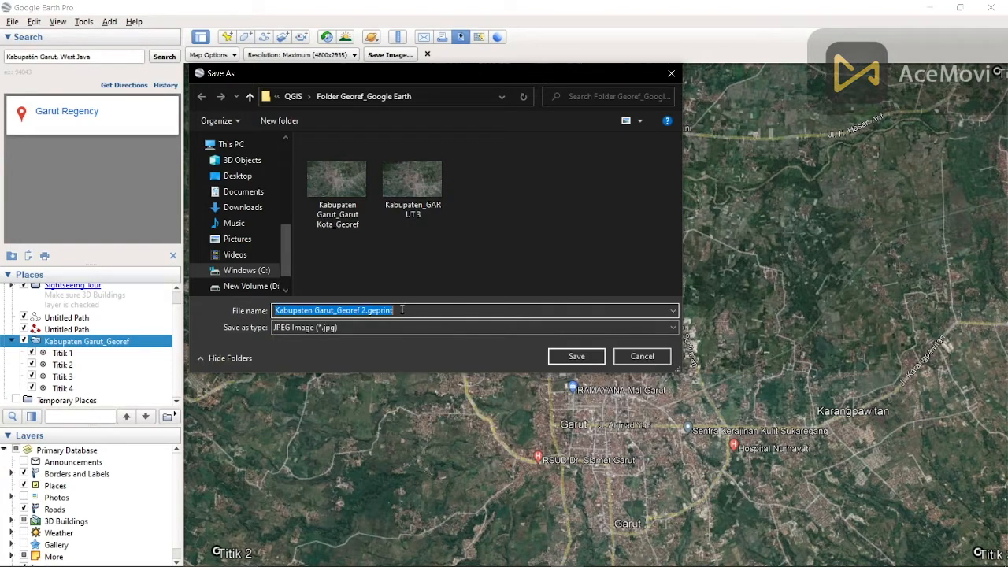
{"action": "left_click", "coordinate": [402, 310]}
{"action": "key", "text": "BackSpace"}
{"action": "key", "text": "BackSpace"}
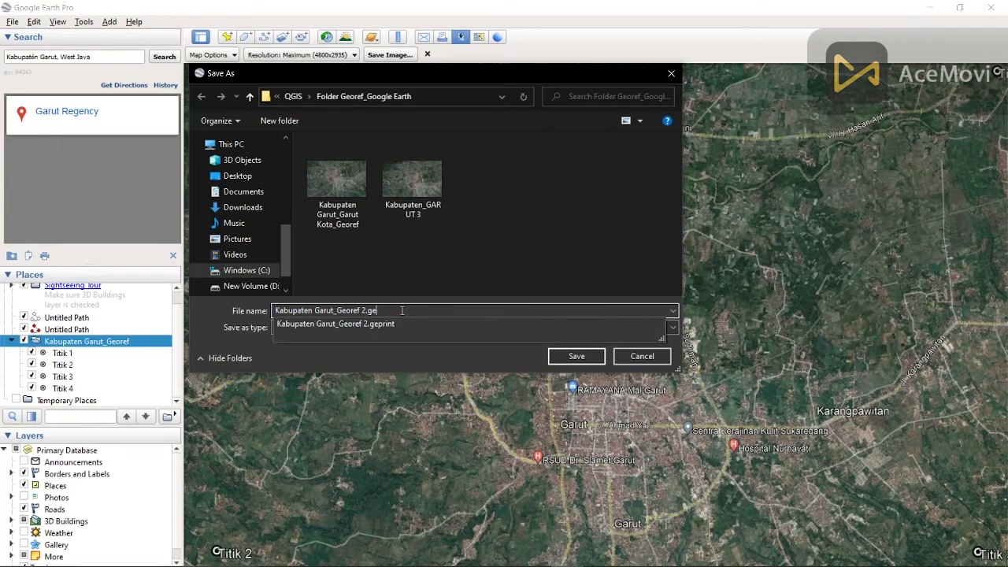
{"action": "type", "text": "3"}
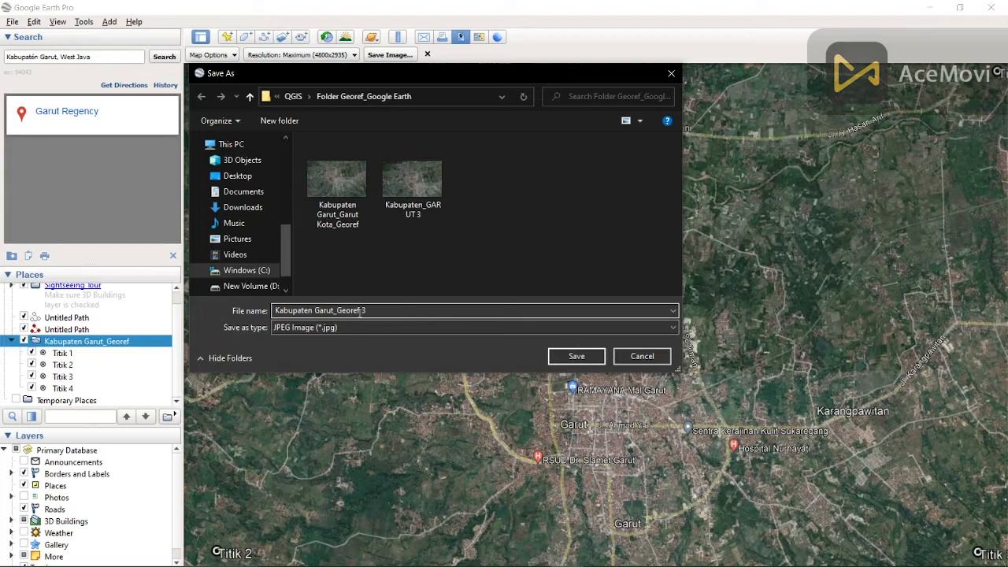
{"action": "left_click", "coordinate": [584, 357]}
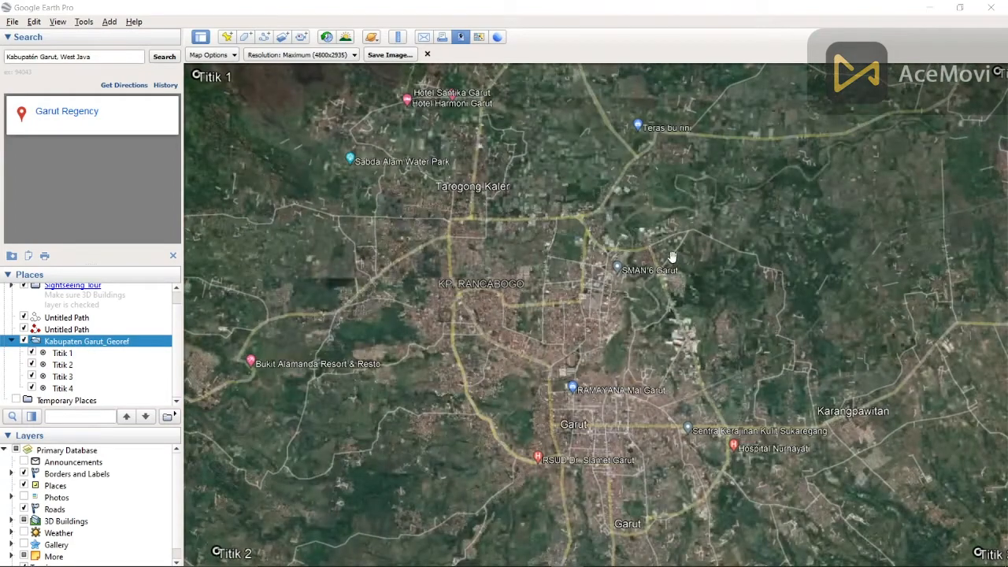
Step: Switch to File Explorer and open C: > 1. kuliah > semester 3 > pemodelan spasial > QGIS > Folder Georef_Google Earth
{"action": "mouse_move", "coordinate": [566, 554]}
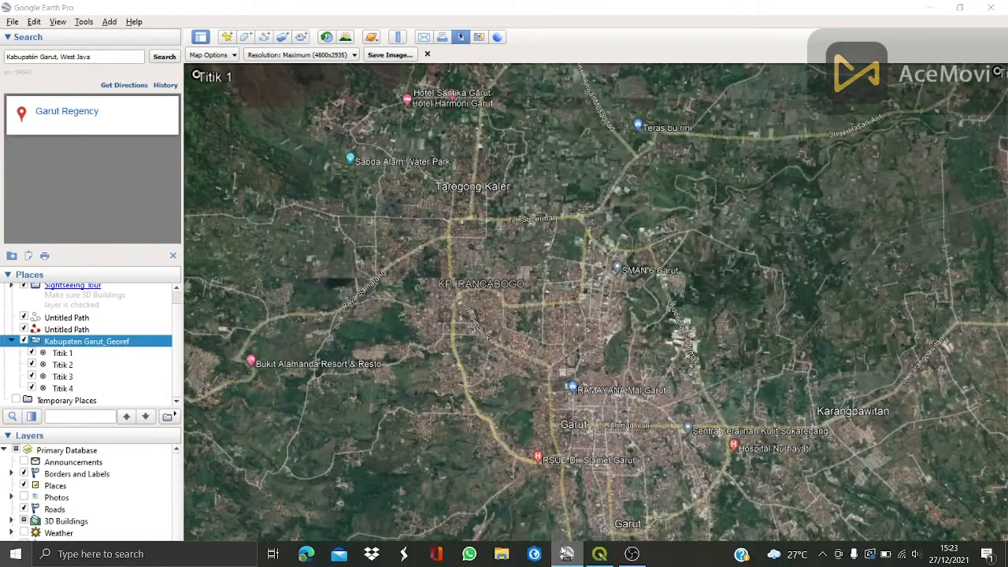
{"action": "left_click", "coordinate": [498, 556]}
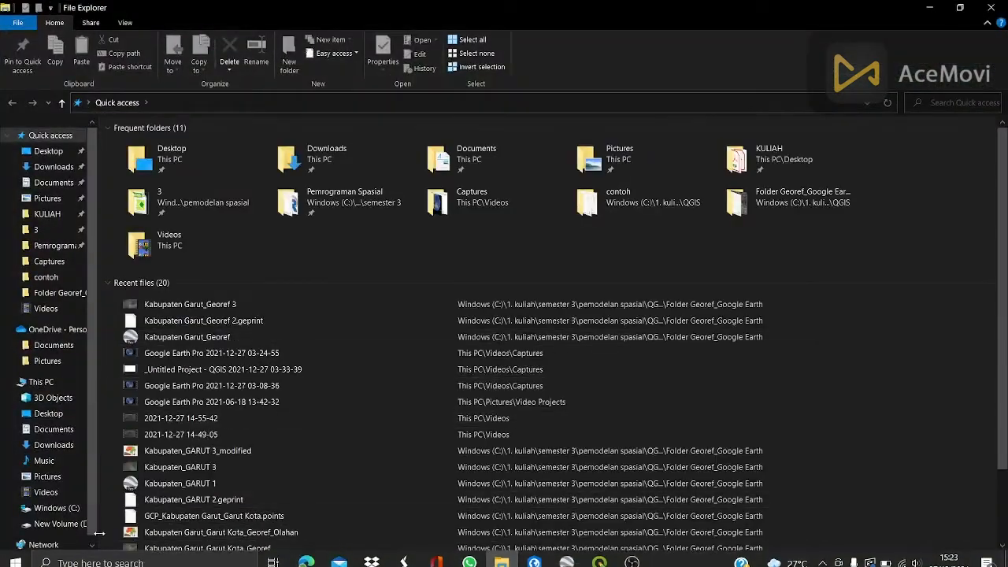
{"action": "left_click", "coordinate": [63, 509]}
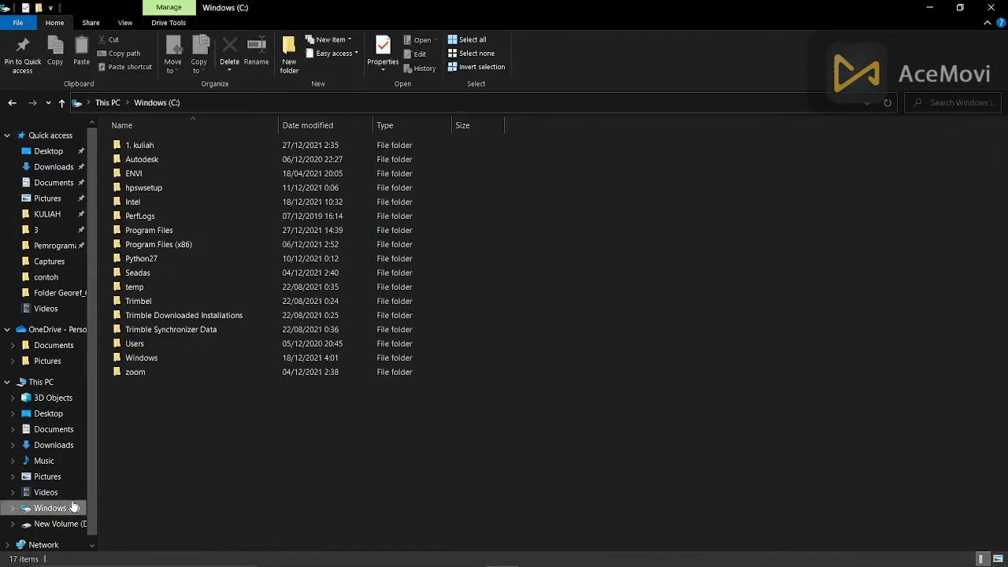
{"action": "double_click", "coordinate": [189, 146]}
{"action": "left_click", "coordinate": [187, 202]}
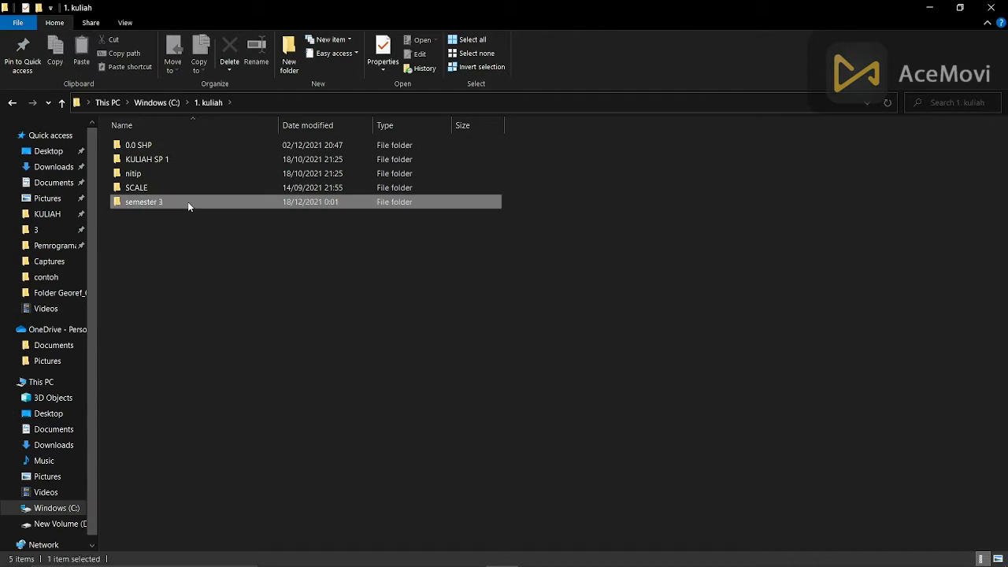
{"action": "double_click", "coordinate": [187, 202]}
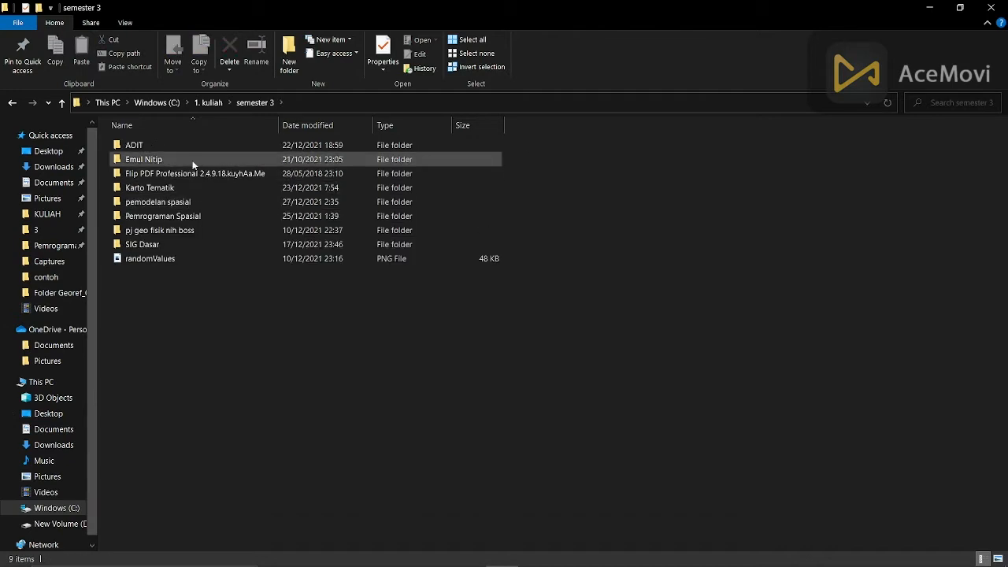
{"action": "double_click", "coordinate": [203, 206]}
{"action": "double_click", "coordinate": [206, 227]}
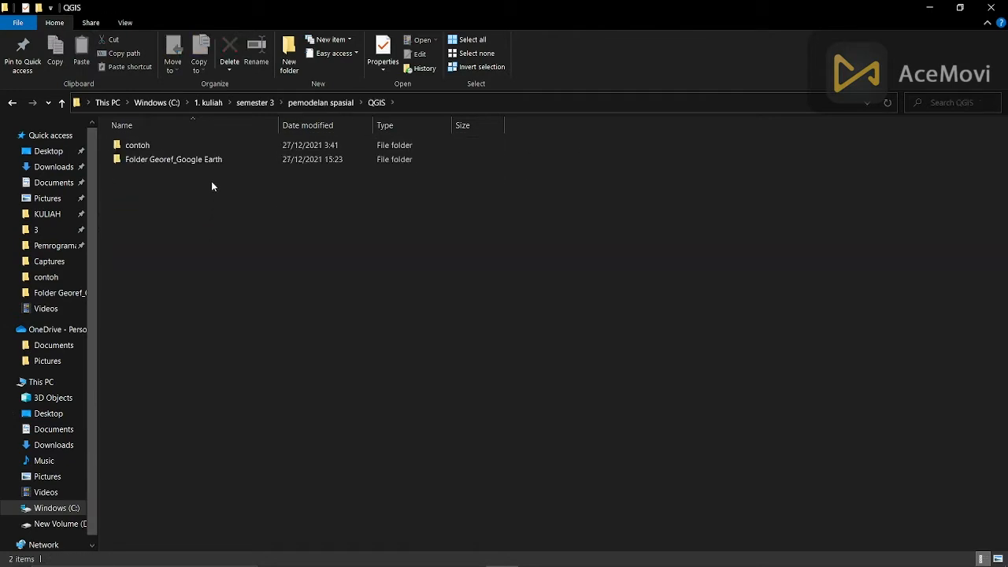
{"action": "double_click", "coordinate": [217, 160]}
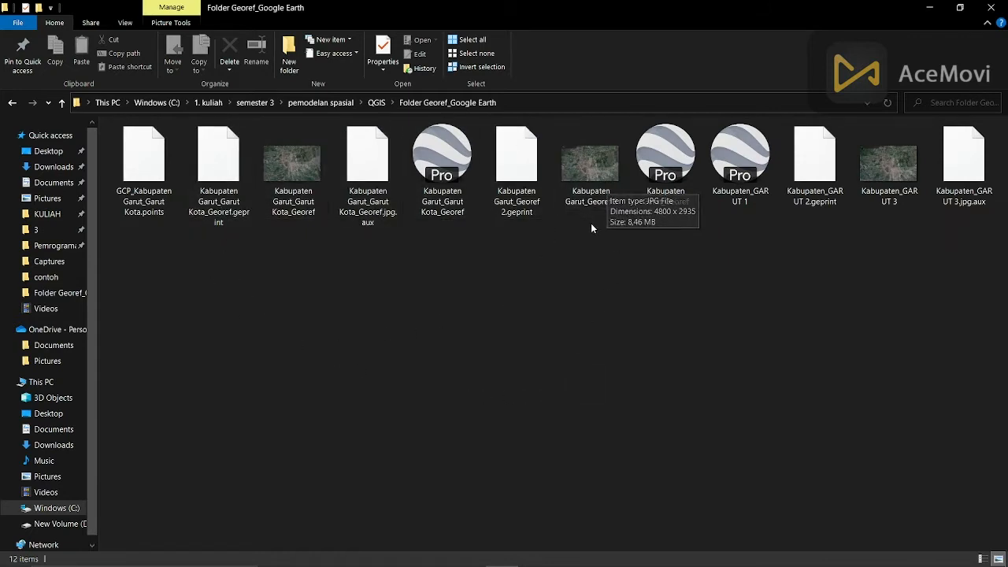
Step: View the exported image Kabupaten Garut_Georef 3, and minimise the image viewer and the folder window
{"action": "double_click", "coordinate": [582, 165]}
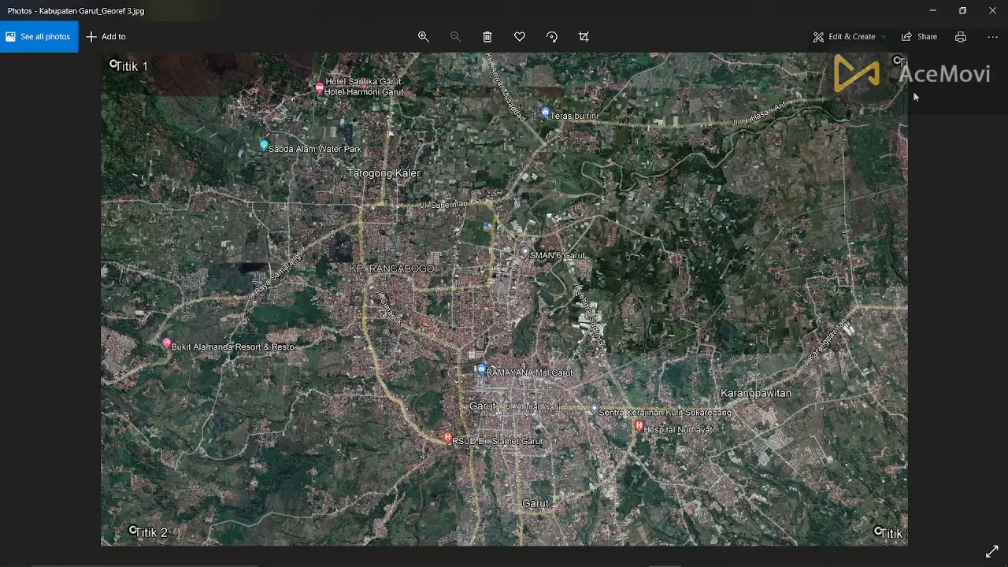
{"action": "left_click", "coordinate": [933, 10]}
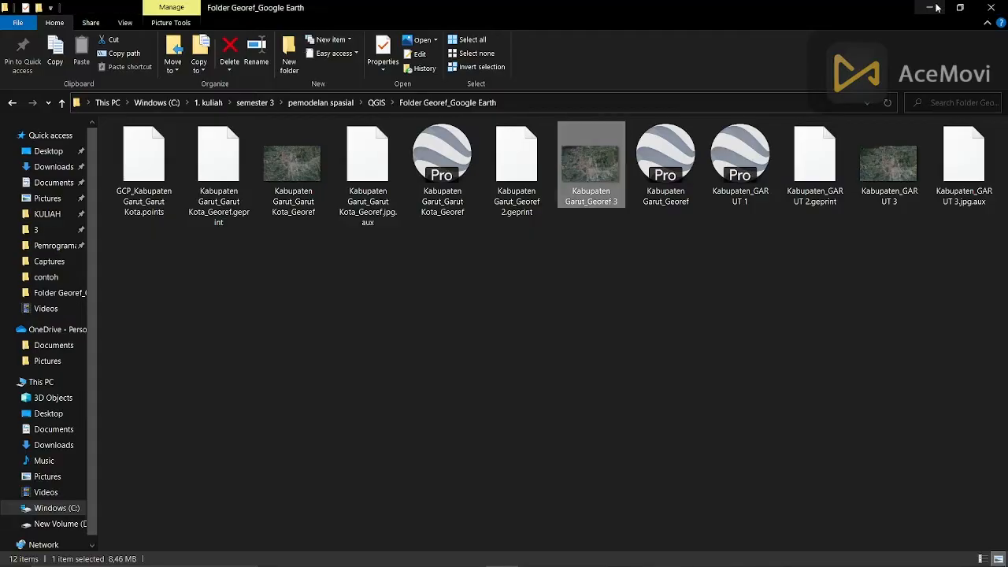
{"action": "left_click", "coordinate": [931, 8]}
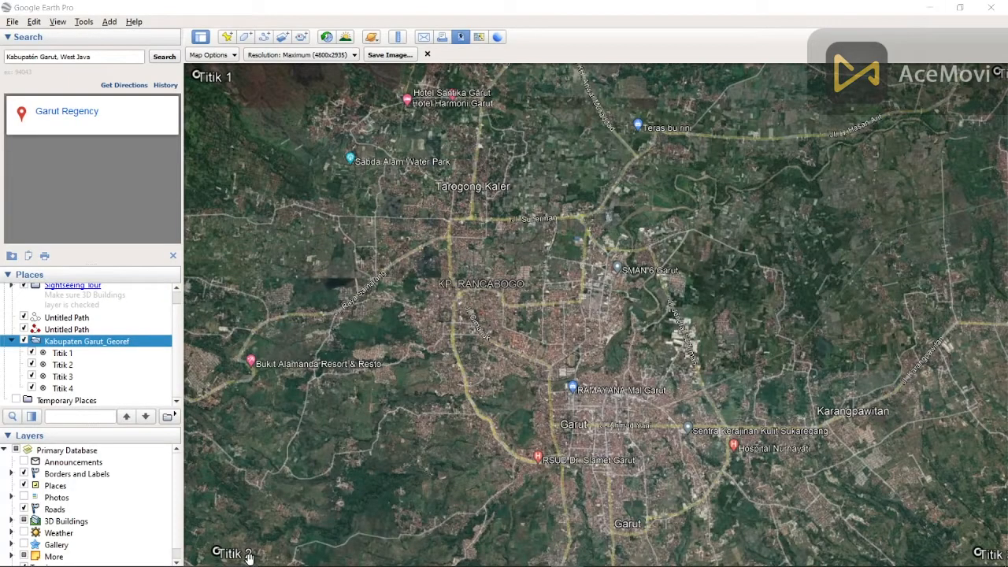
Step: Switch to QGIS and add Kabupaten Garut_Georef.kml from Folder Georef_Google Earth as a vector layer
{"action": "mouse_move", "coordinate": [199, 561]}
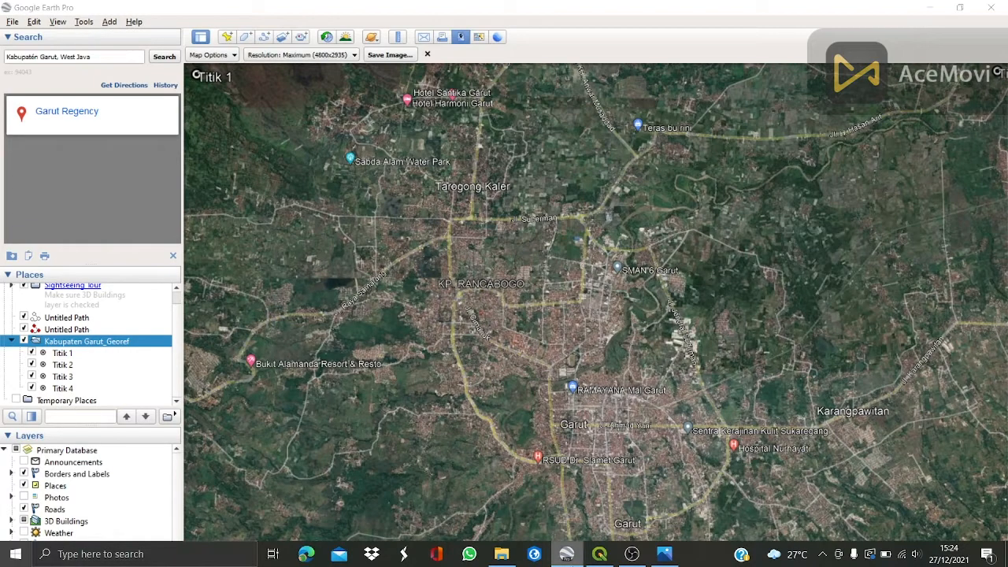
{"action": "left_click", "coordinate": [599, 553]}
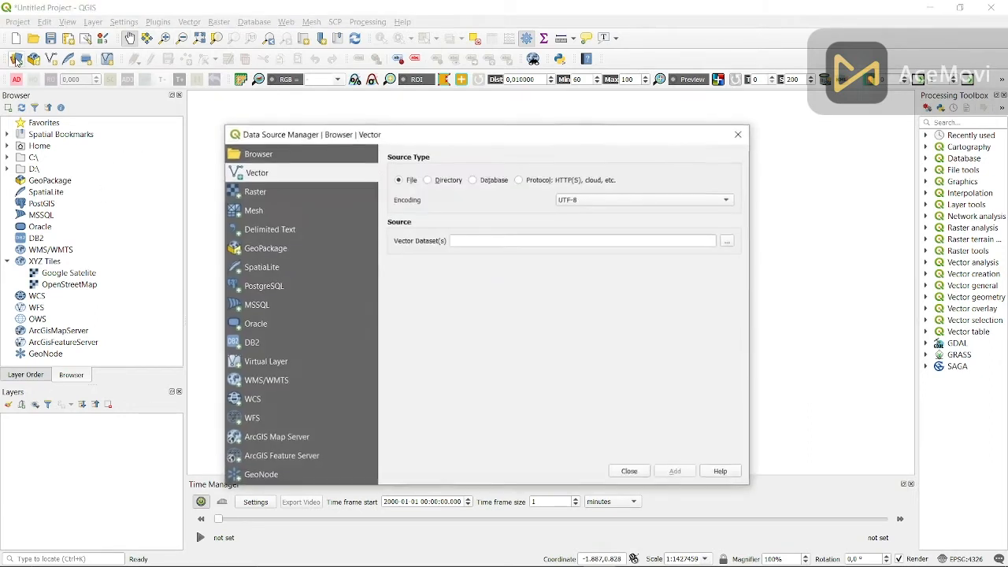
{"action": "left_click", "coordinate": [17, 59]}
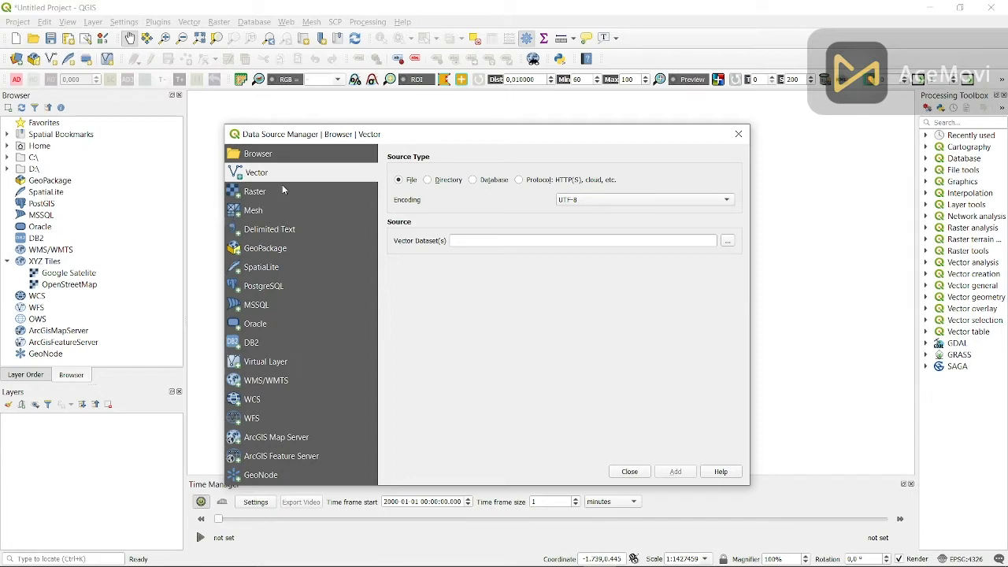
{"action": "left_click", "coordinate": [729, 241]}
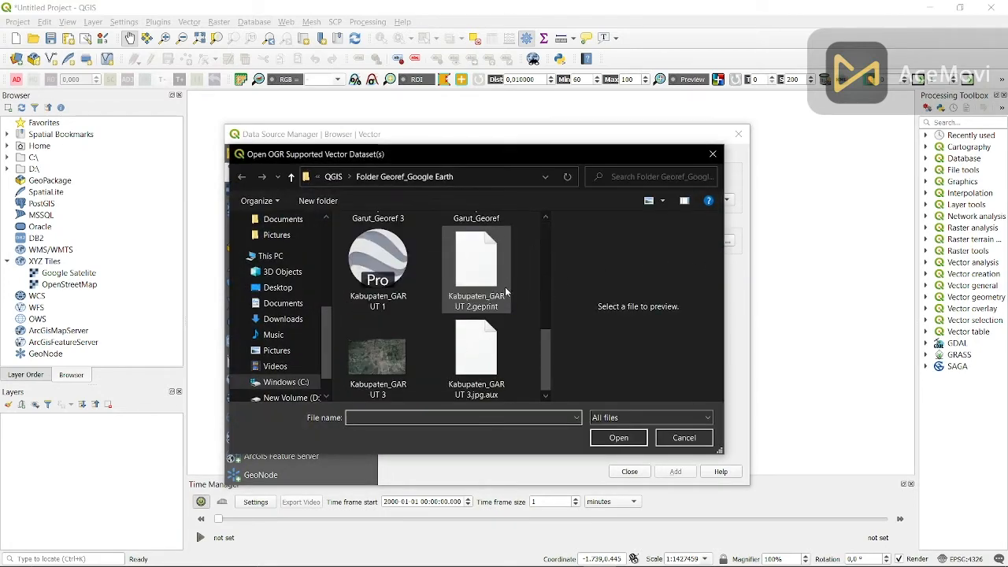
{"action": "scroll", "coordinate": [409, 304], "scroll_direction": "up", "scroll_amount": 1}
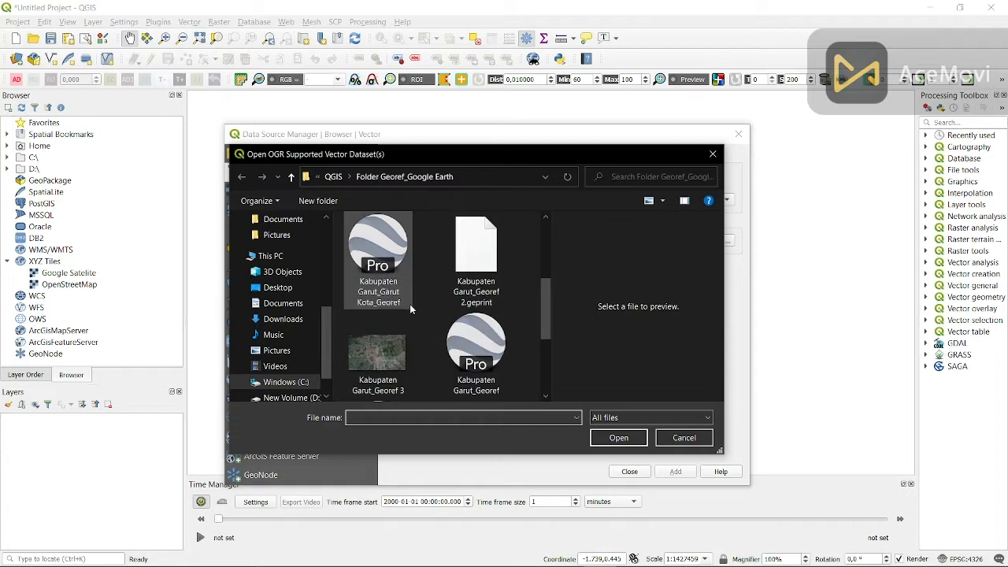
{"action": "scroll", "coordinate": [409, 303], "scroll_direction": "up", "scroll_amount": 2}
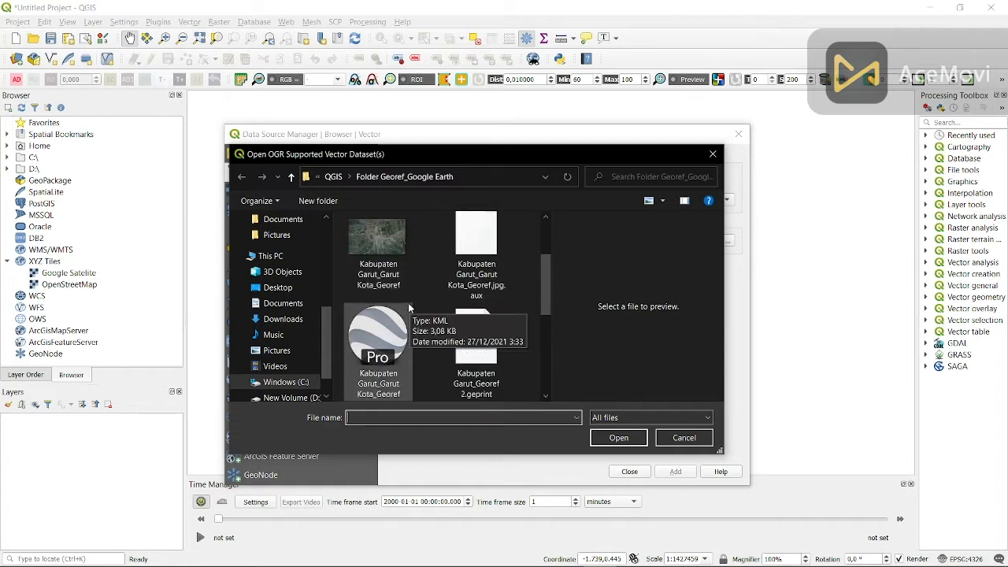
{"action": "scroll", "coordinate": [409, 307], "scroll_direction": "down", "scroll_amount": 2}
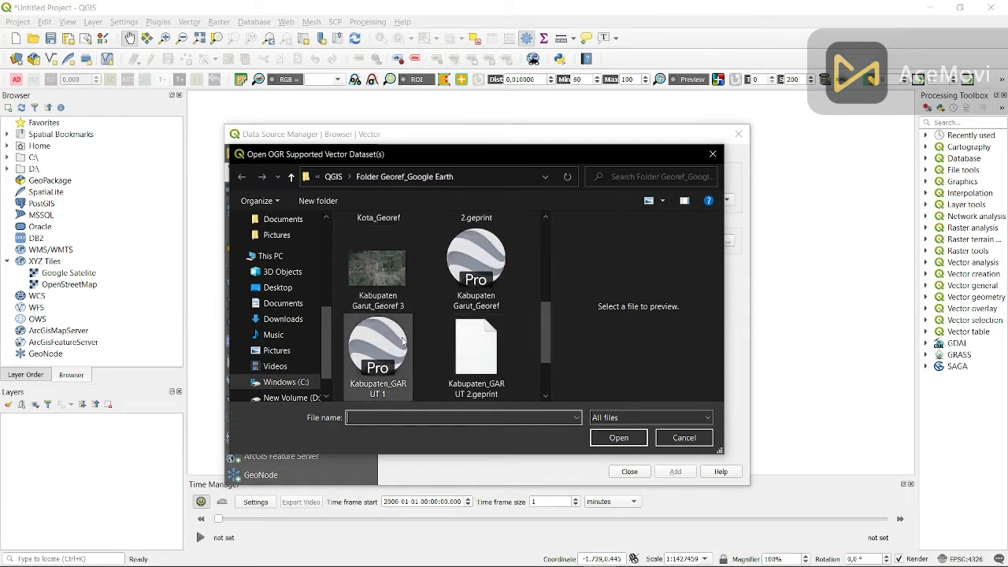
{"action": "scroll", "coordinate": [408, 325], "scroll_direction": "down", "scroll_amount": 1}
{"action": "scroll", "coordinate": [410, 323], "scroll_direction": "up", "scroll_amount": 1}
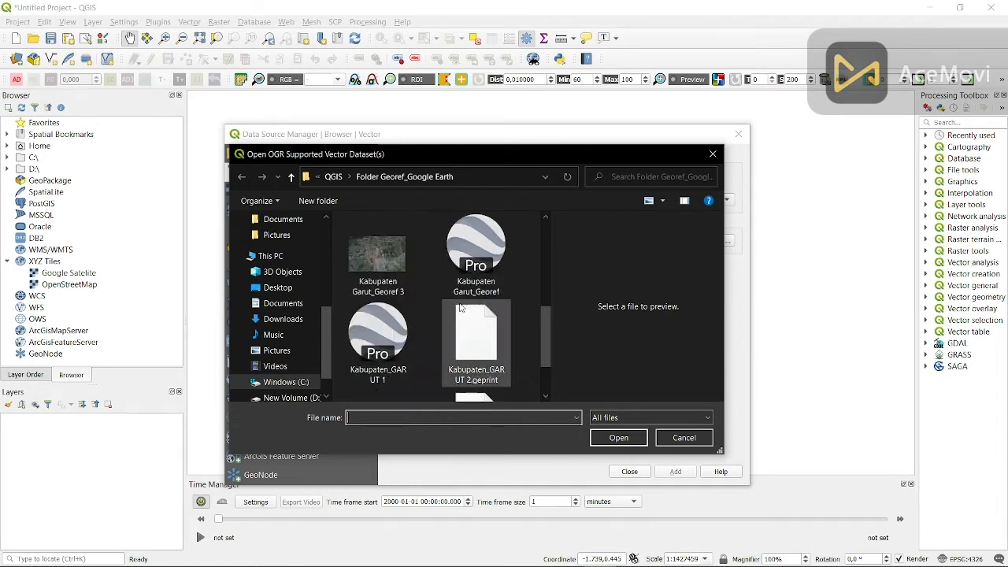
{"action": "left_click", "coordinate": [488, 253]}
{"action": "left_click", "coordinate": [638, 438]}
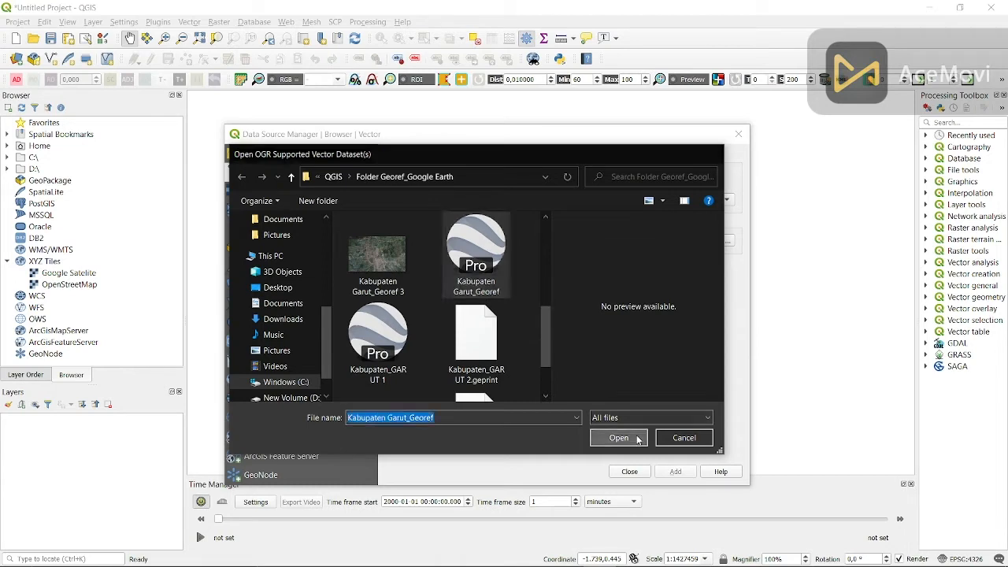
{"action": "left_click", "coordinate": [678, 475]}
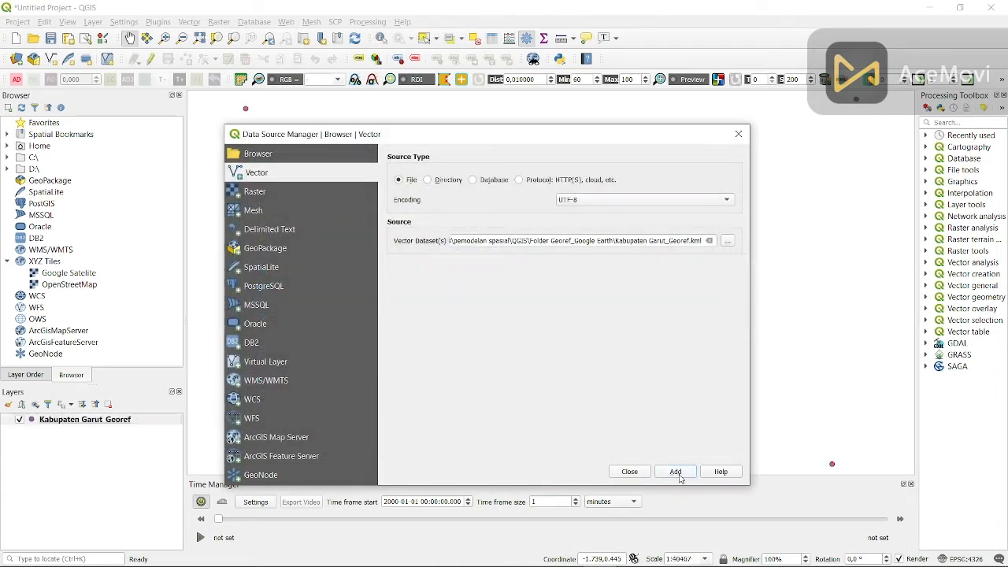
{"action": "left_click", "coordinate": [630, 471]}
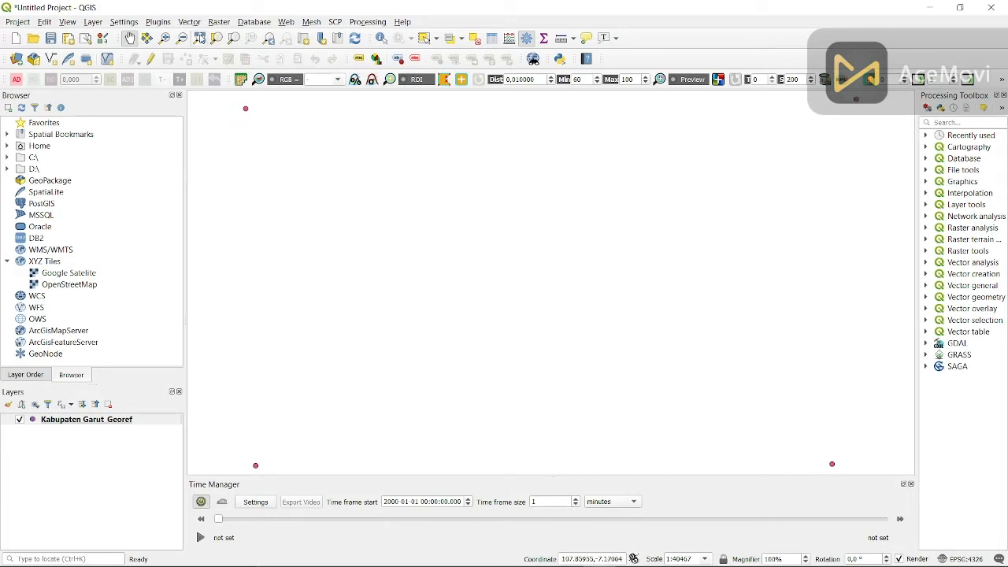
Step: Check in the list of installed plugins that Georeferencer GDAL is enabled, and close the plugin manager
{"action": "left_click", "coordinate": [253, 21]}
{"action": "mouse_move", "coordinate": [228, 25]}
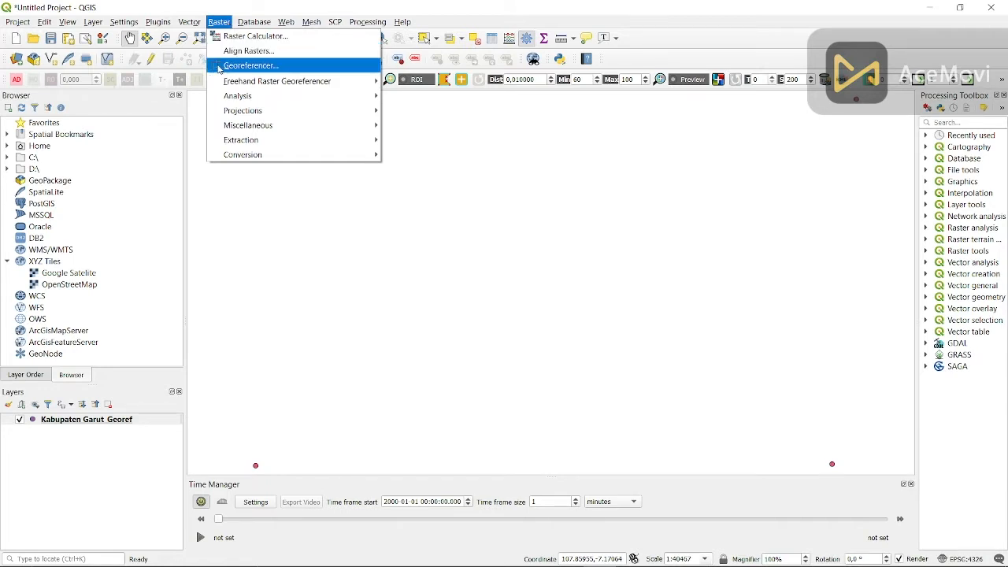
{"action": "mouse_move", "coordinate": [163, 25]}
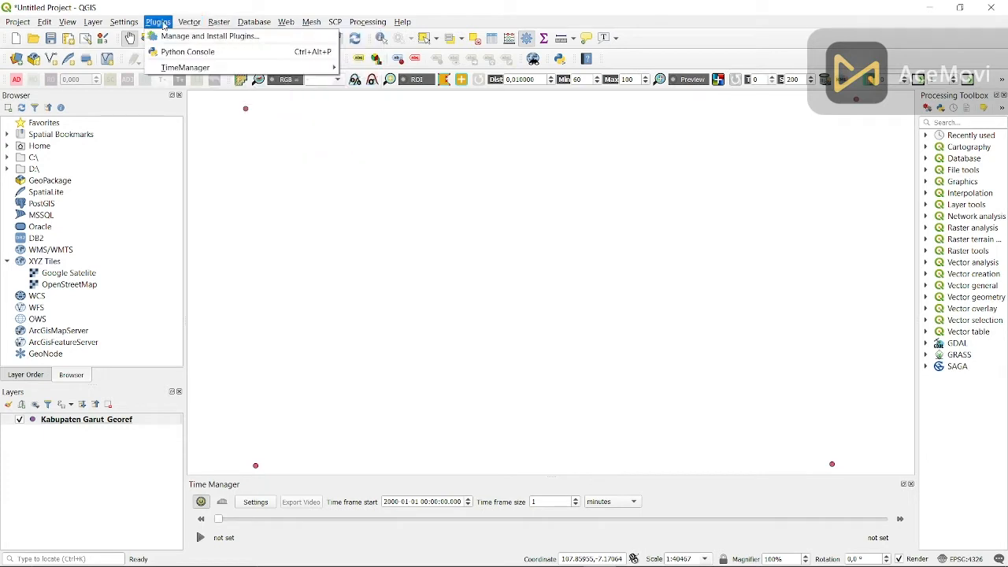
{"action": "left_click", "coordinate": [171, 37]}
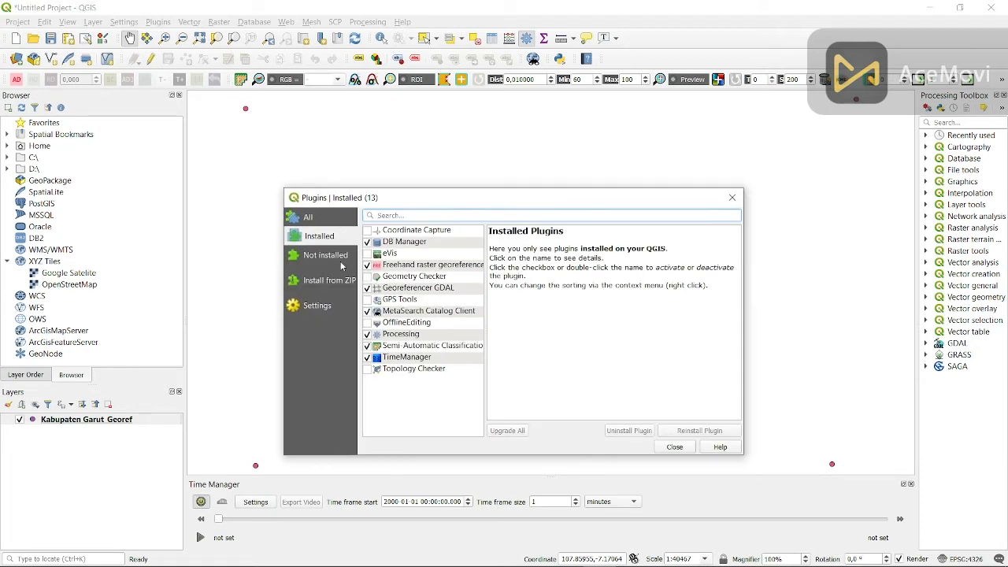
{"action": "left_click", "coordinate": [367, 288]}
{"action": "left_click", "coordinate": [674, 447]}
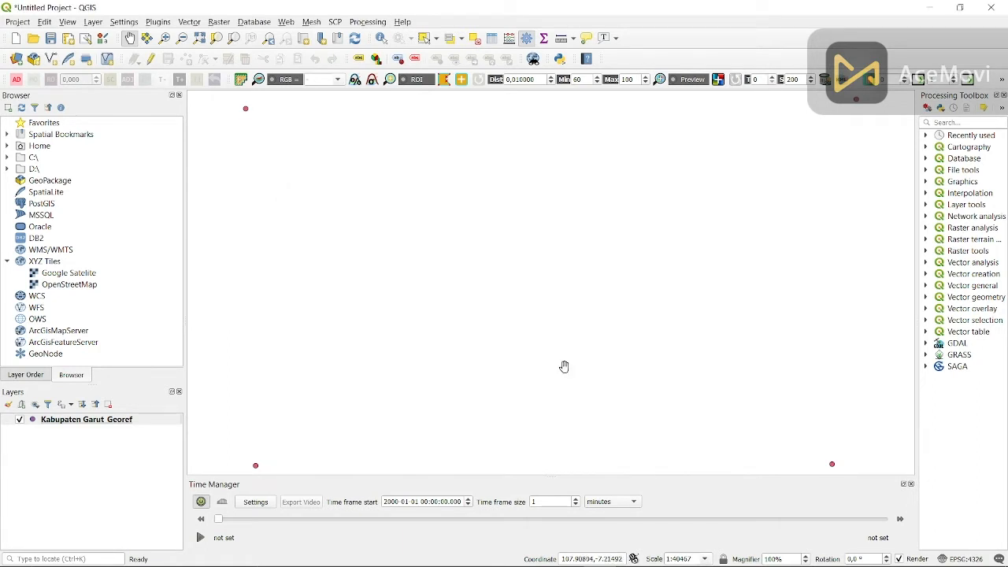
Step: Open the Georeferencer and load the raster image Kabupaten Garut_Georef 3 from Folder Georef_Google Earth
{"action": "left_click", "coordinate": [219, 22]}
{"action": "left_click", "coordinate": [240, 65]}
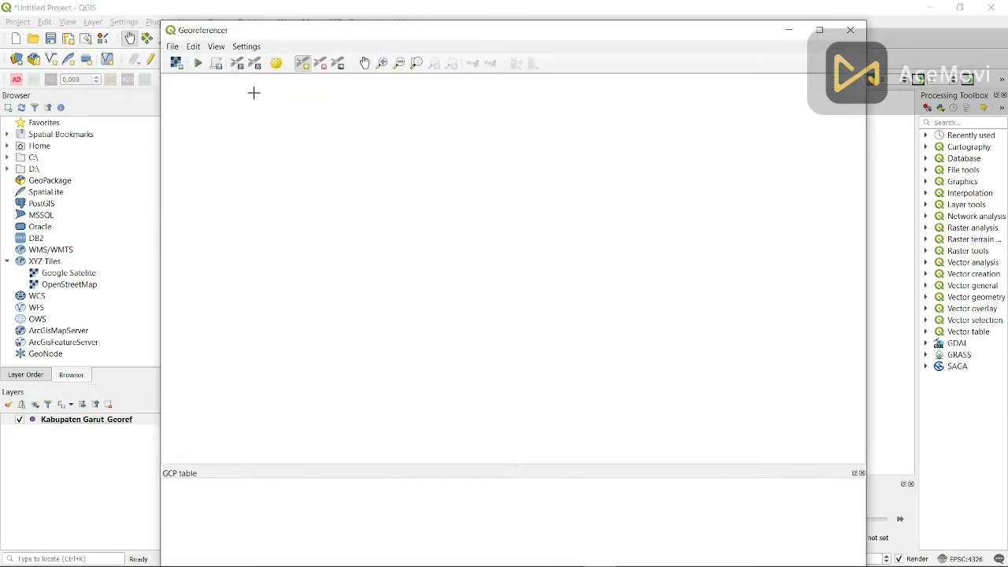
{"action": "left_click", "coordinate": [177, 63]}
{"action": "scroll", "coordinate": [339, 217], "scroll_direction": "down", "scroll_amount": 2}
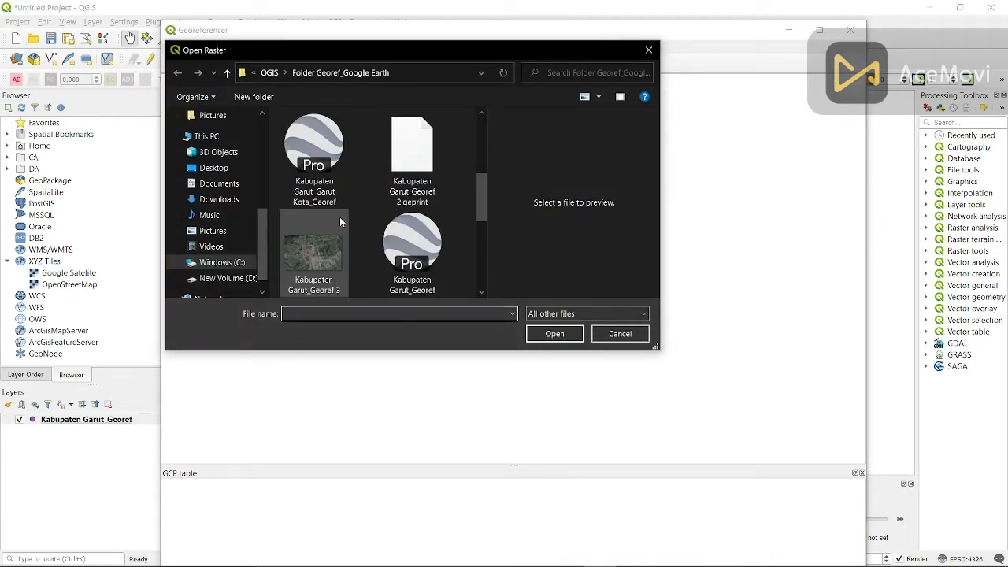
{"action": "left_click", "coordinate": [320, 289]}
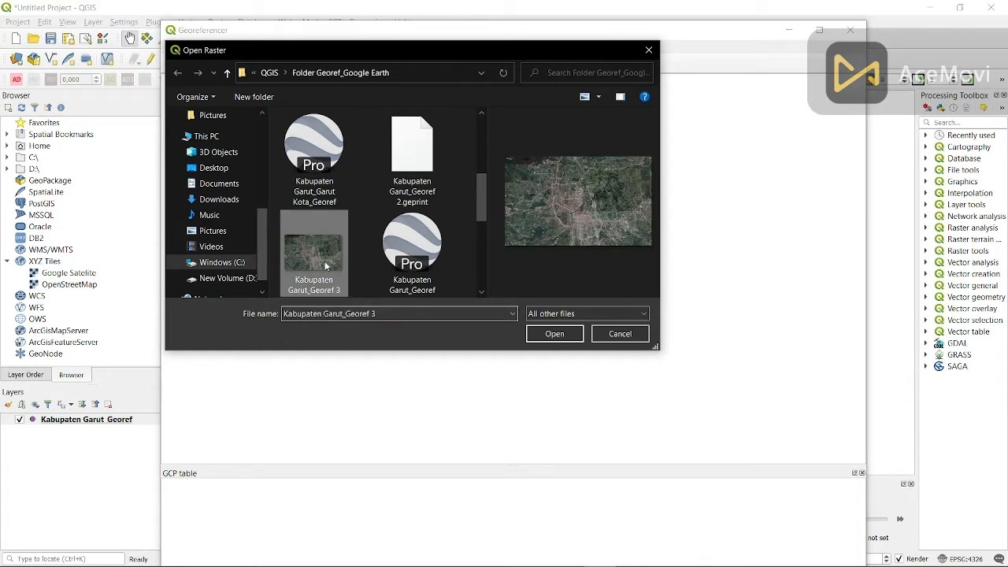
{"action": "left_click", "coordinate": [565, 334]}
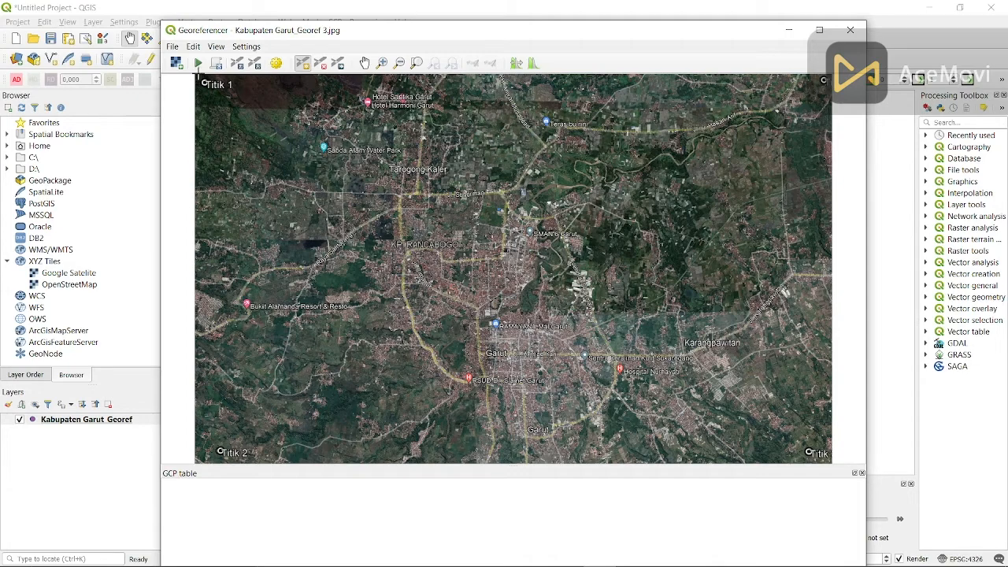
Step: Name the output raster Kabupaten Garut_Georef 4_modified.tif in the transformation settings and accept them
{"action": "left_click", "coordinate": [198, 63]}
{"action": "left_click", "coordinate": [561, 330]}
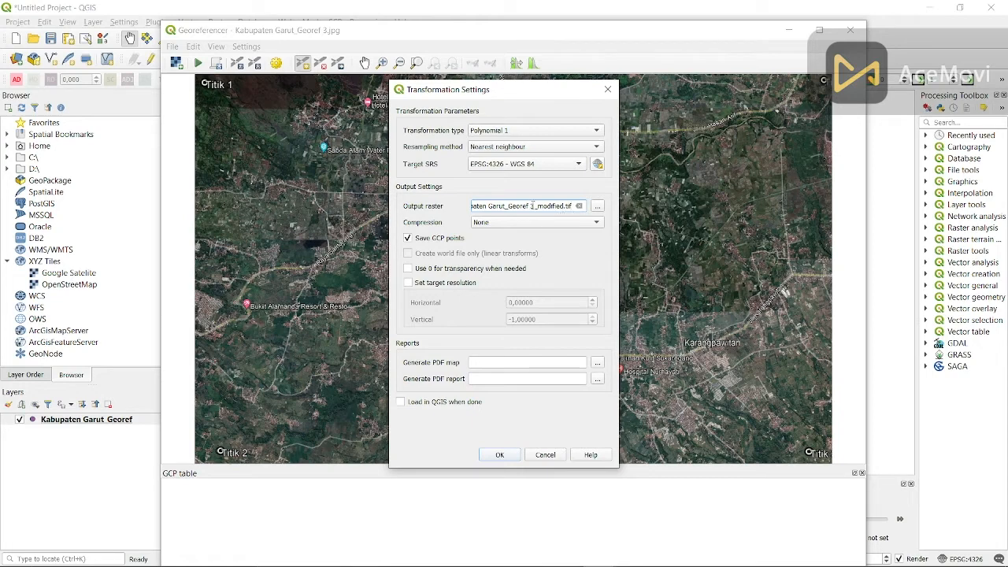
{"action": "key", "text": "BackSpace"}
{"action": "type", "text": "4"}
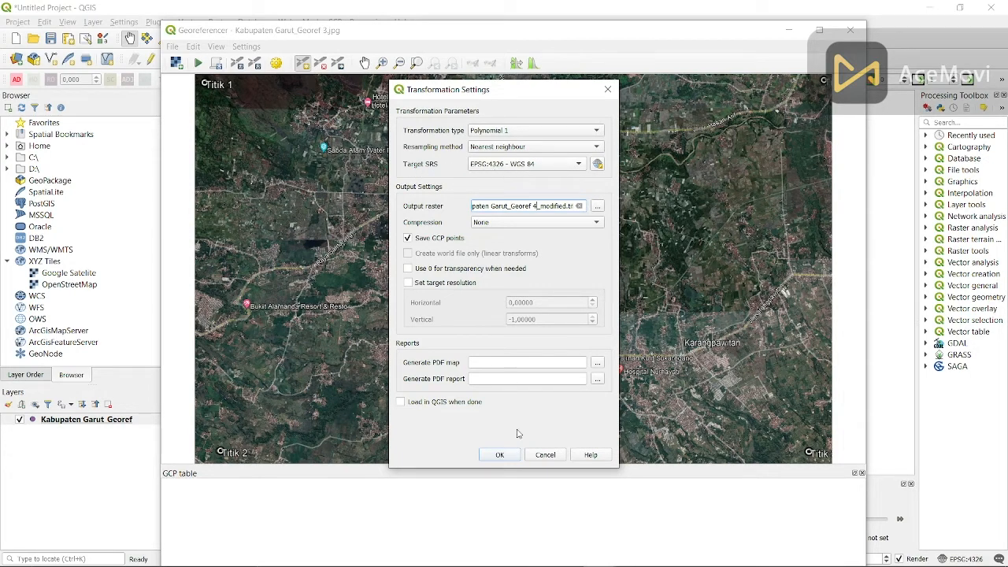
{"action": "left_click", "coordinate": [512, 454]}
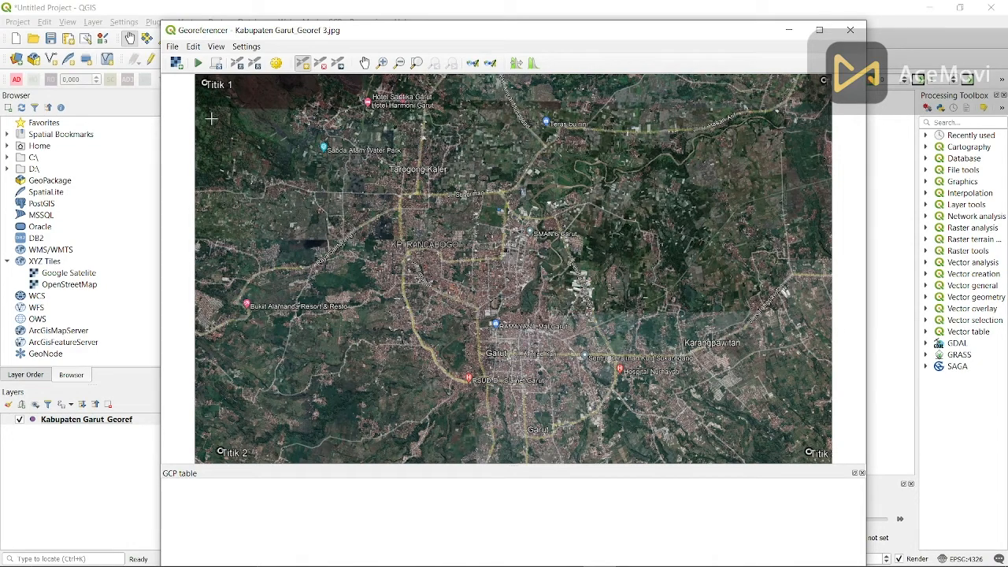
Step: Add a ground control point at the centre of the Titik 1 marker, taking its coordinates from the northwest placemark on the map canvas
{"action": "scroll", "coordinate": [211, 93], "scroll_direction": "up", "scroll_amount": 3}
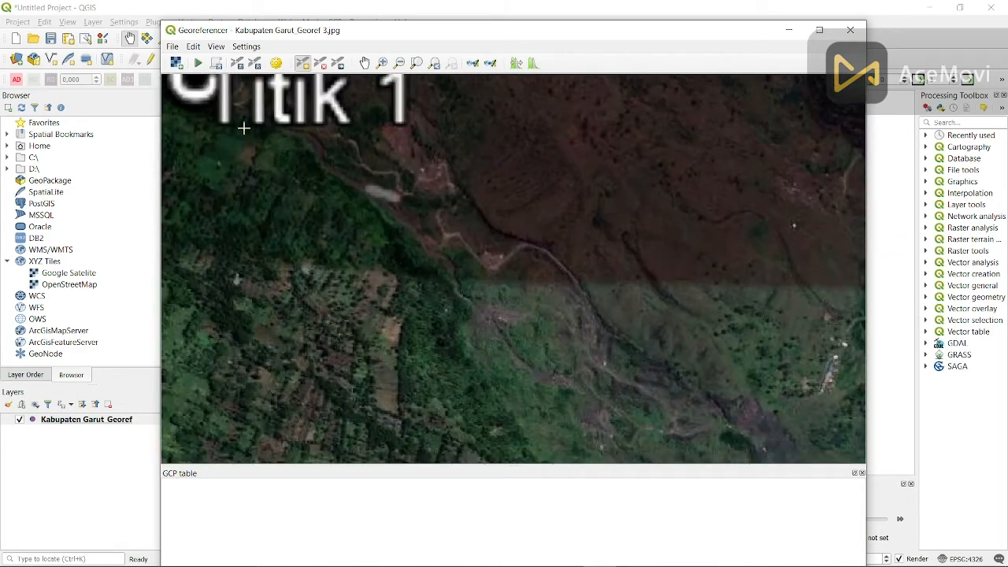
{"action": "left_click", "coordinate": [365, 63]}
{"action": "left_click_drag", "start_coordinate": [272, 140], "coordinate": [378, 262]}
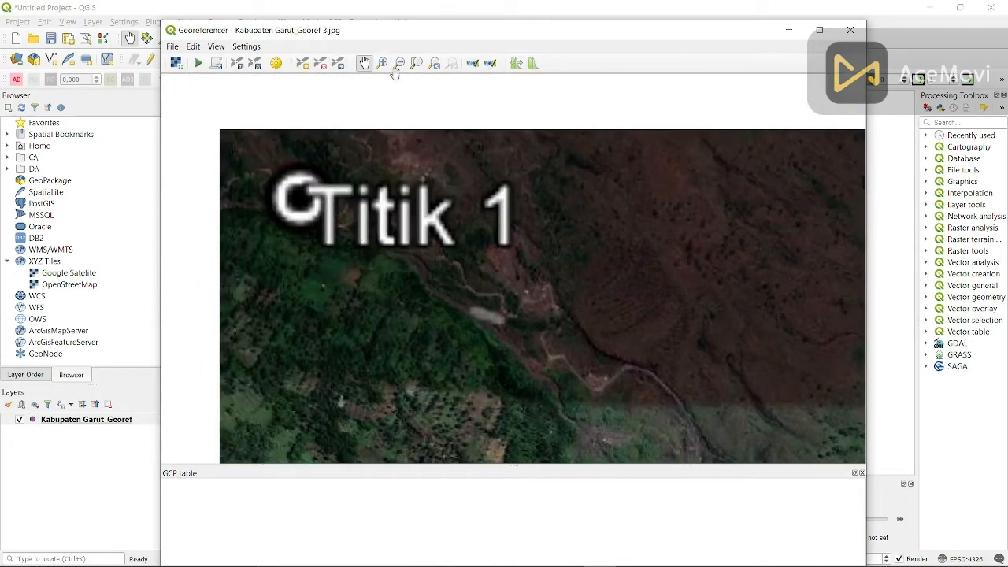
{"action": "left_click", "coordinate": [303, 62]}
{"action": "left_click", "coordinate": [299, 194]}
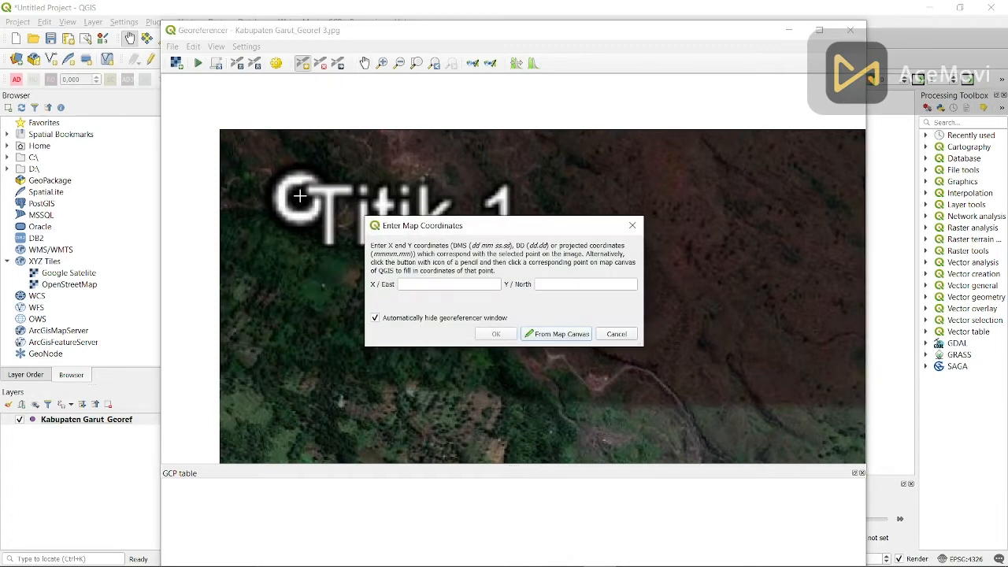
{"action": "left_click", "coordinate": [555, 333]}
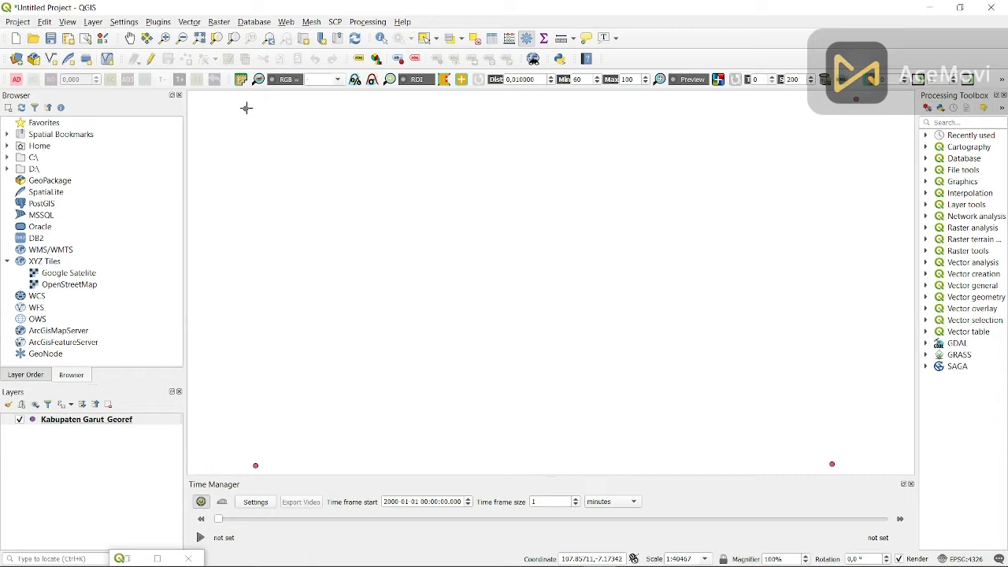
{"action": "left_click", "coordinate": [246, 109]}
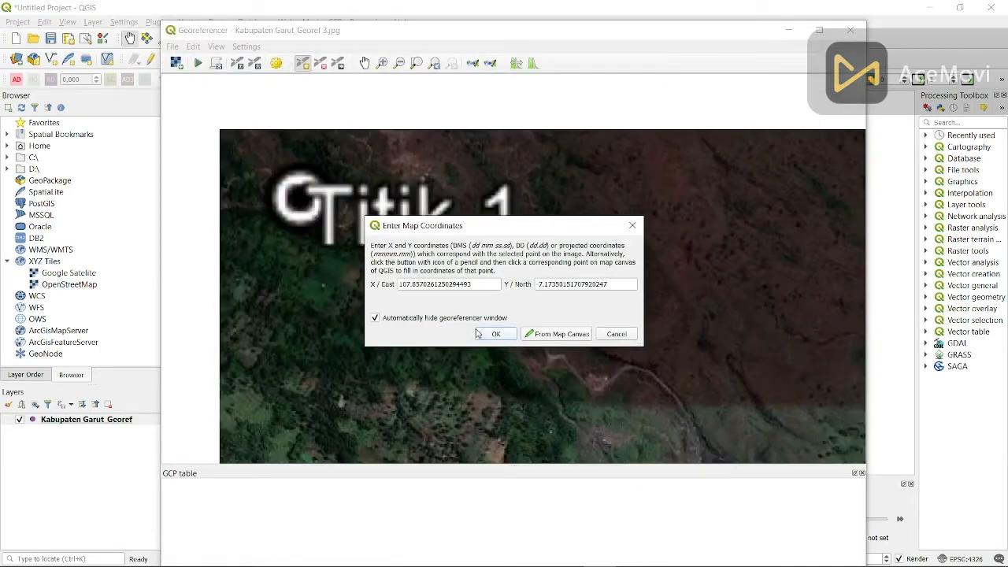
{"action": "left_click", "coordinate": [494, 334]}
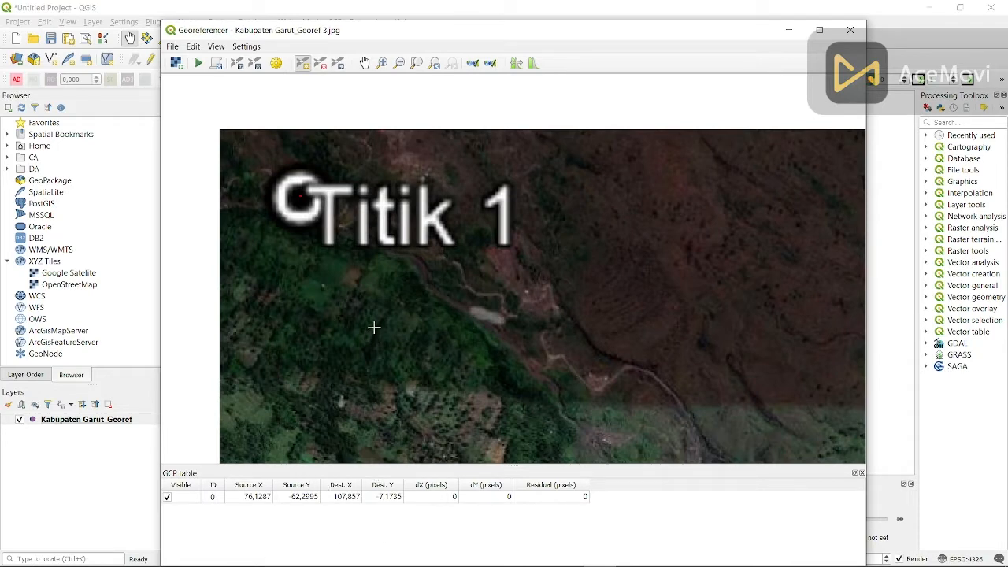
Step: Add a ground control point at the centre of the Titik 2 marker, taking its coordinates from the southwest placemark on the map canvas
{"action": "left_click", "coordinate": [363, 68]}
{"action": "left_click_drag", "start_coordinate": [433, 281], "coordinate": [437, 54]}
{"action": "left_click_drag", "start_coordinate": [451, 249], "coordinate": [476, 4]}
{"action": "mouse_move", "coordinate": [532, 235]}
{"action": "left_mouse_down"}
{"action": "mouse_move", "coordinate": [515, 34]}
{"action": "mouse_move", "coordinate": [529, 67]}
{"action": "left_mouse_up"}
{"action": "left_click_drag", "start_coordinate": [502, 281], "coordinate": [526, 104]}
{"action": "left_click_drag", "start_coordinate": [548, 270], "coordinate": [516, 110]}
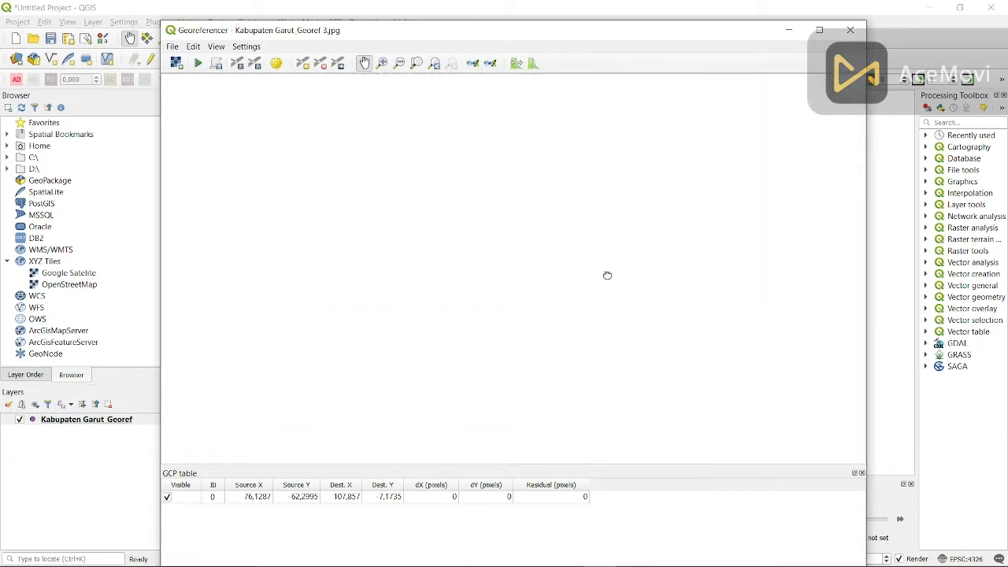
{"action": "mouse_move", "coordinate": [607, 277]}
{"action": "left_mouse_down"}
{"action": "mouse_move", "coordinate": [600, 136]}
{"action": "mouse_move", "coordinate": [591, 151]}
{"action": "left_mouse_up"}
{"action": "left_click_drag", "start_coordinate": [556, 308], "coordinate": [586, 146]}
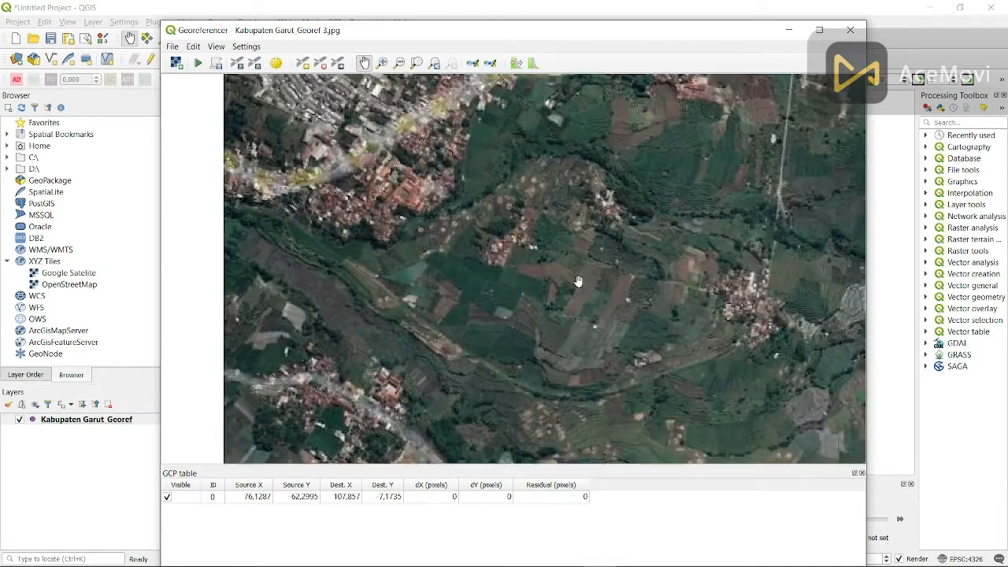
{"action": "scroll", "coordinate": [573, 282], "scroll_direction": "down", "scroll_amount": 3}
{"action": "left_click_drag", "start_coordinate": [579, 295], "coordinate": [489, 234]}
{"action": "scroll", "coordinate": [493, 332], "scroll_direction": "up", "scroll_amount": 4}
{"action": "left_click_drag", "start_coordinate": [365, 310], "coordinate": [516, 319]}
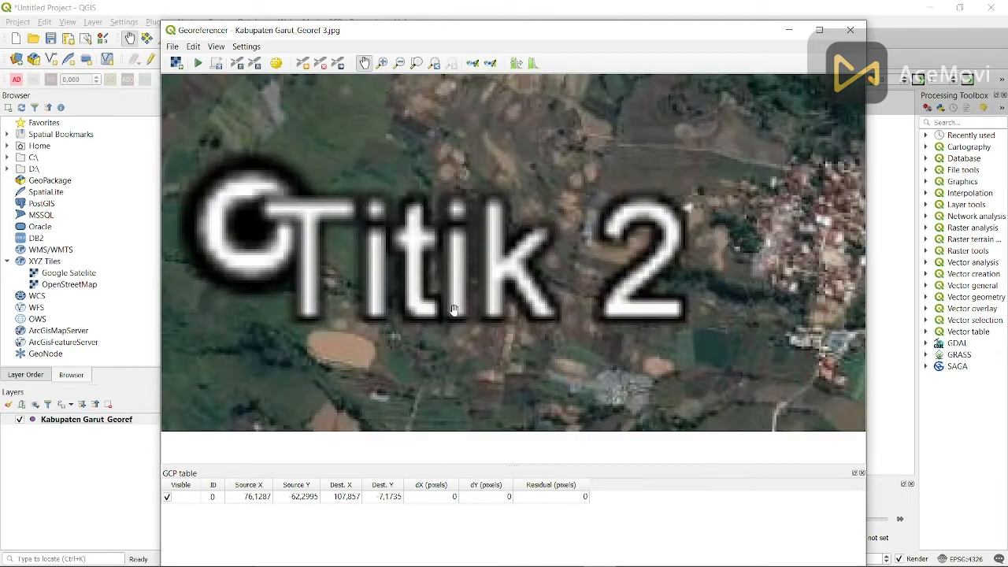
{"action": "left_click_drag", "start_coordinate": [378, 266], "coordinate": [481, 312]}
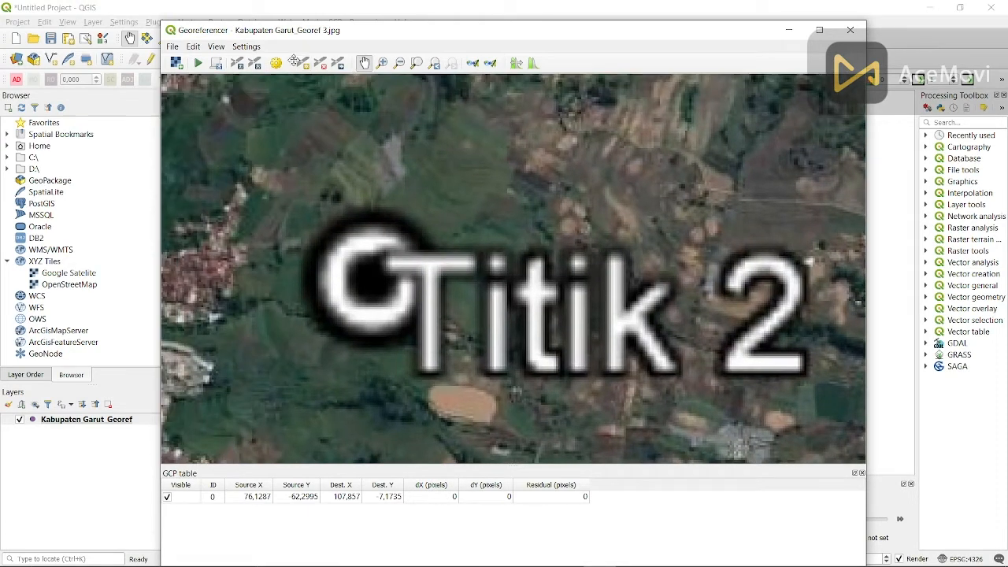
{"action": "left_click", "coordinate": [302, 63]}
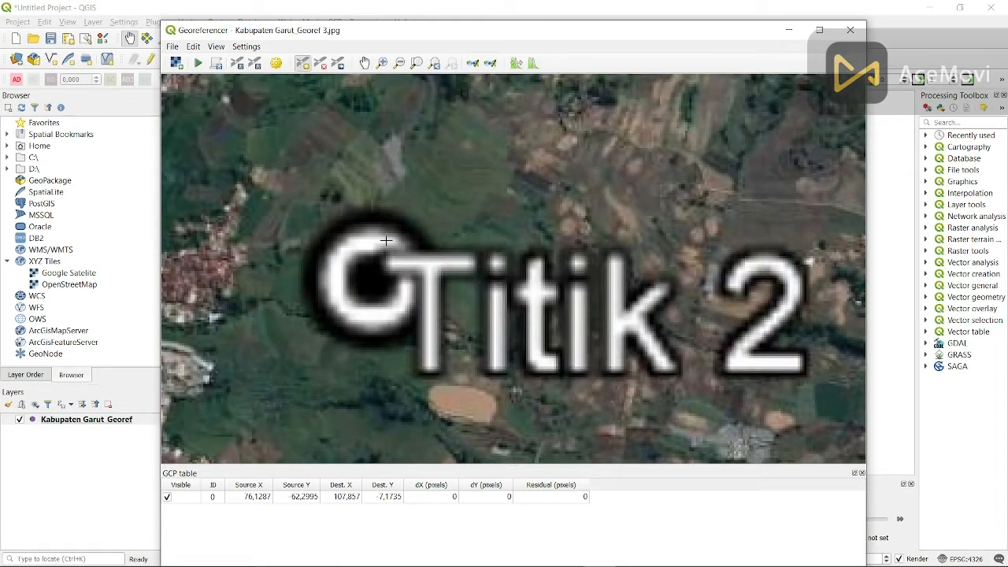
{"action": "left_click", "coordinate": [370, 277]}
{"action": "left_click", "coordinate": [551, 334]}
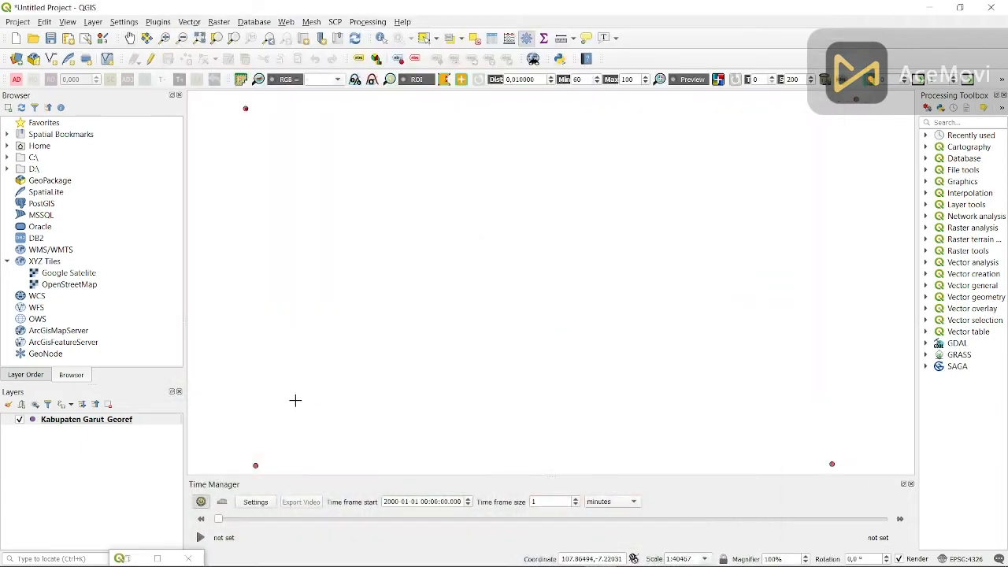
{"action": "scroll", "coordinate": [249, 466], "scroll_direction": "down", "scroll_amount": 2}
{"action": "scroll", "coordinate": [250, 466], "scroll_direction": "up", "scroll_amount": 3}
{"action": "left_click", "coordinate": [260, 466]}
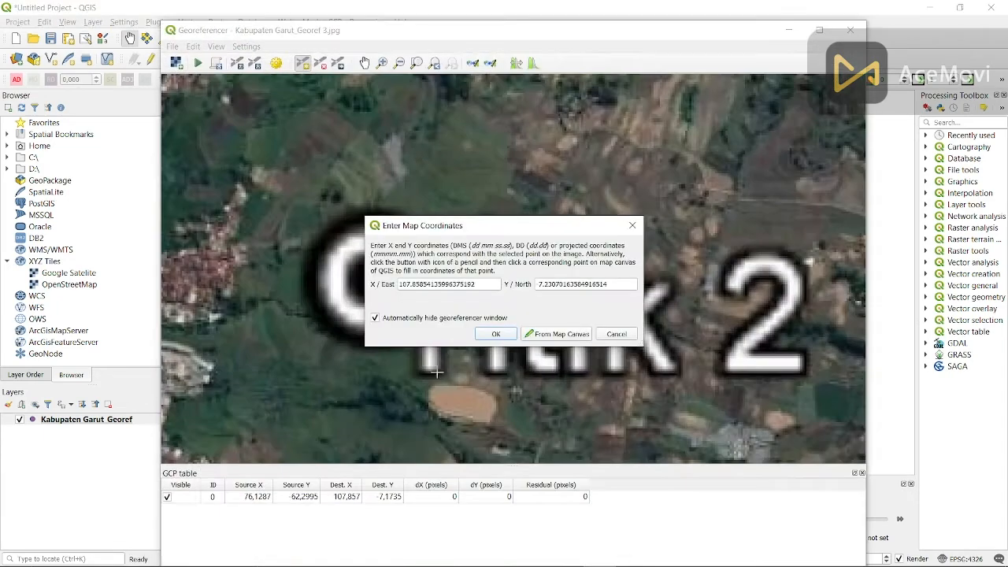
{"action": "left_click", "coordinate": [496, 335]}
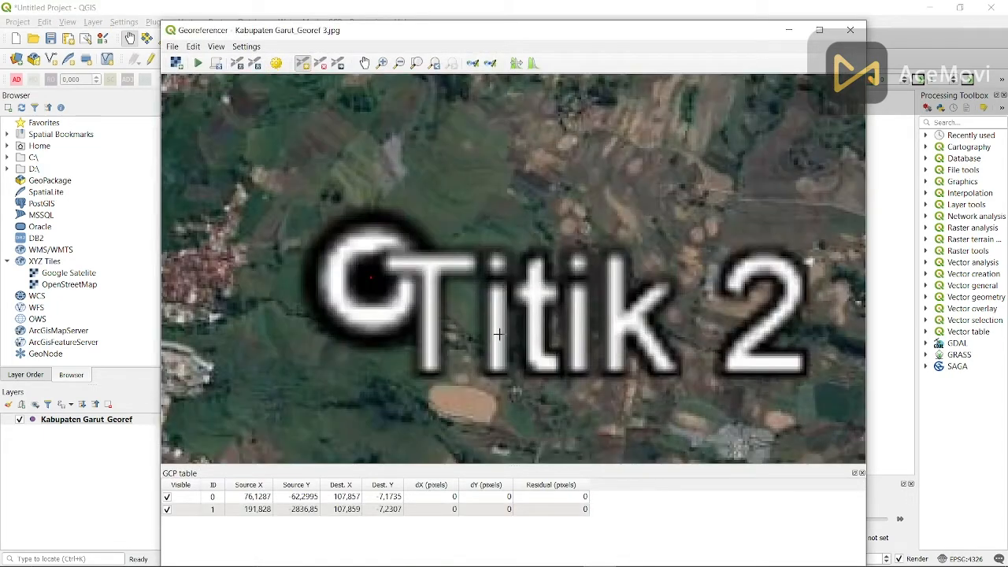
Step: Add a ground control point at the centre of the Titik 3 marker, taking its coordinates from the southeast placemark on the map canvas
{"action": "left_click", "coordinate": [364, 62]}
{"action": "scroll", "coordinate": [669, 276], "scroll_direction": "down", "scroll_amount": 3}
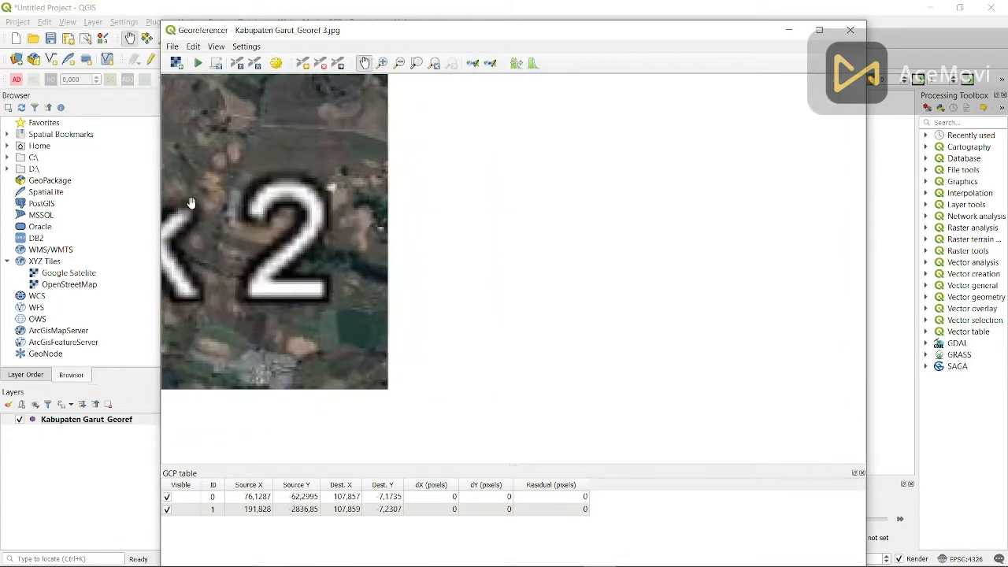
{"action": "scroll", "coordinate": [587, 236], "scroll_direction": "down", "scroll_amount": 4}
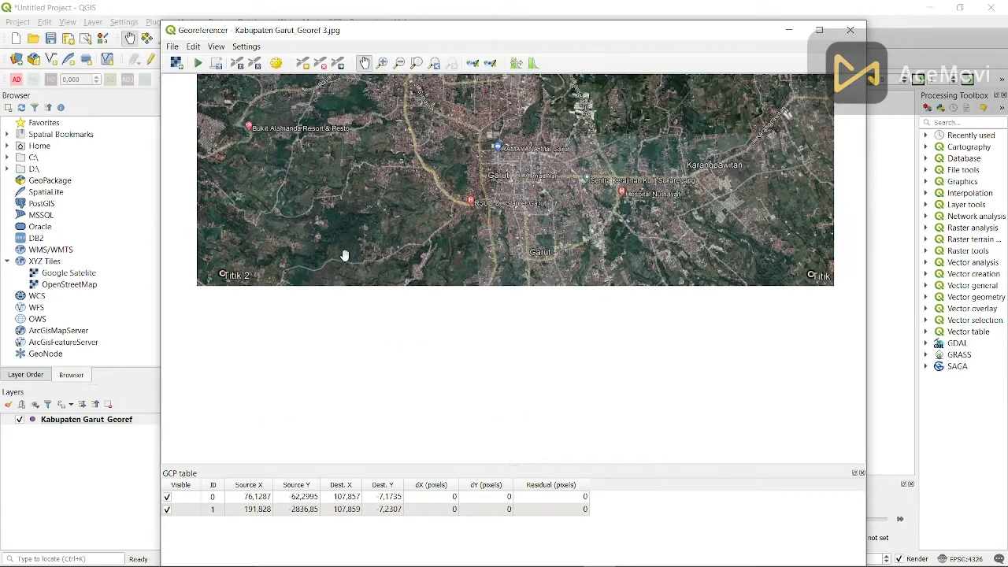
{"action": "scroll", "coordinate": [476, 256], "scroll_direction": "up", "scroll_amount": 10}
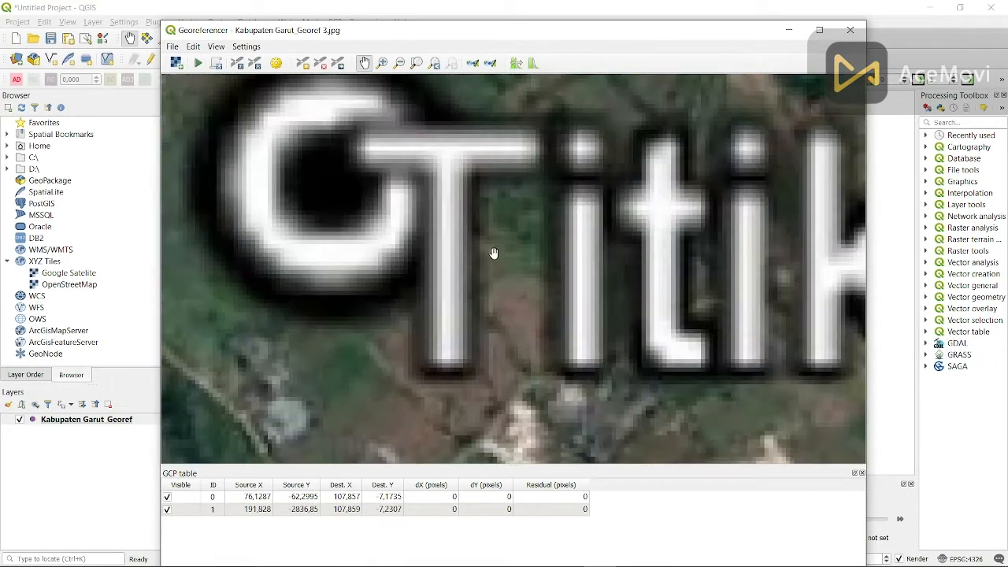
{"action": "left_click_drag", "start_coordinate": [493, 253], "coordinate": [550, 273]}
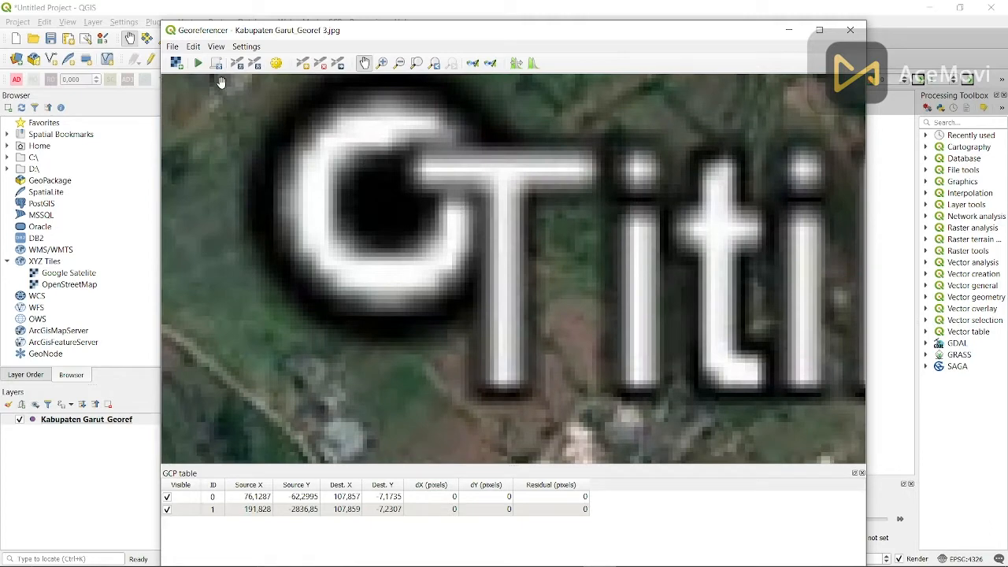
{"action": "left_click", "coordinate": [302, 63]}
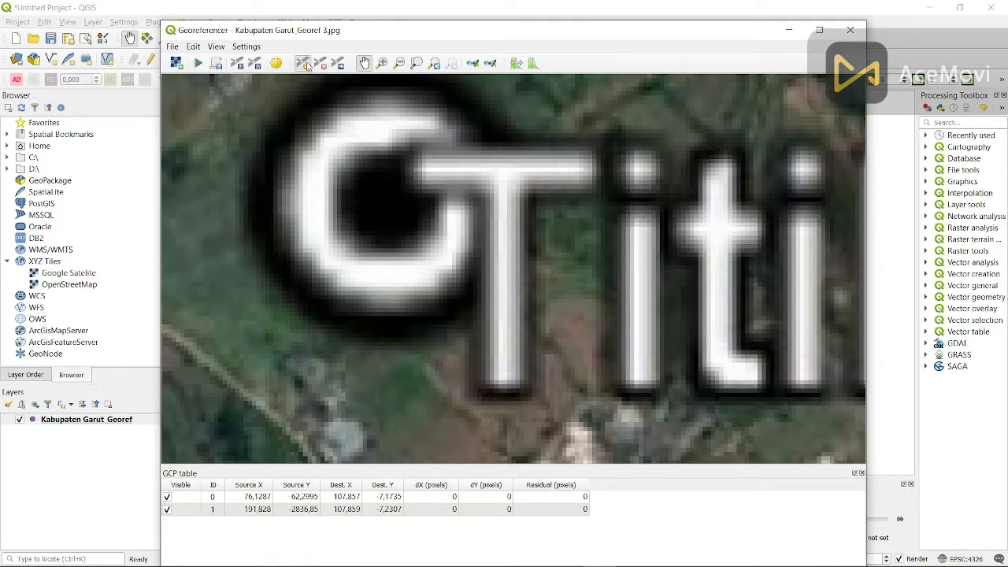
{"action": "left_click", "coordinate": [388, 191]}
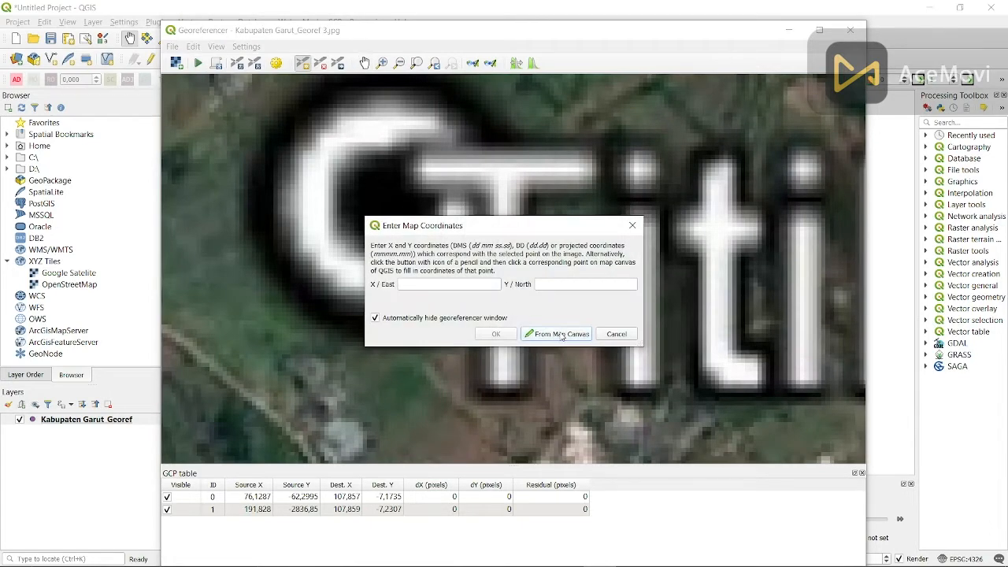
{"action": "left_click", "coordinate": [557, 334]}
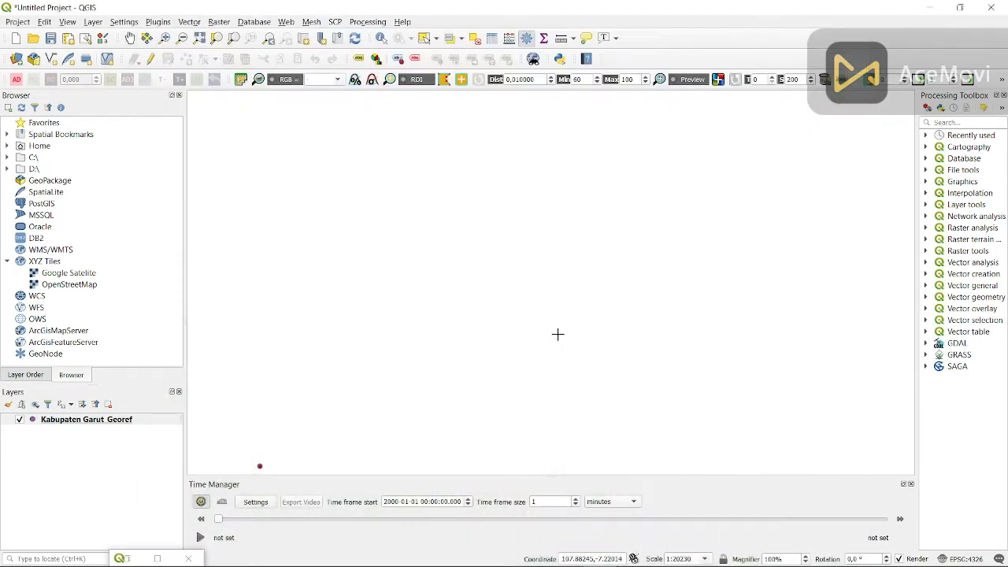
{"action": "right_click", "coordinate": [129, 424]}
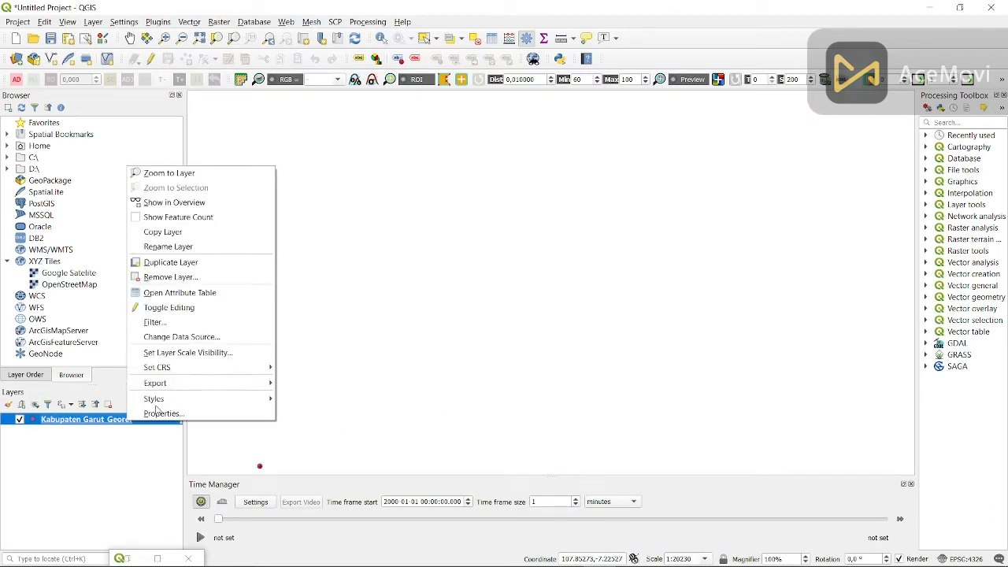
{"action": "left_click", "coordinate": [186, 174]}
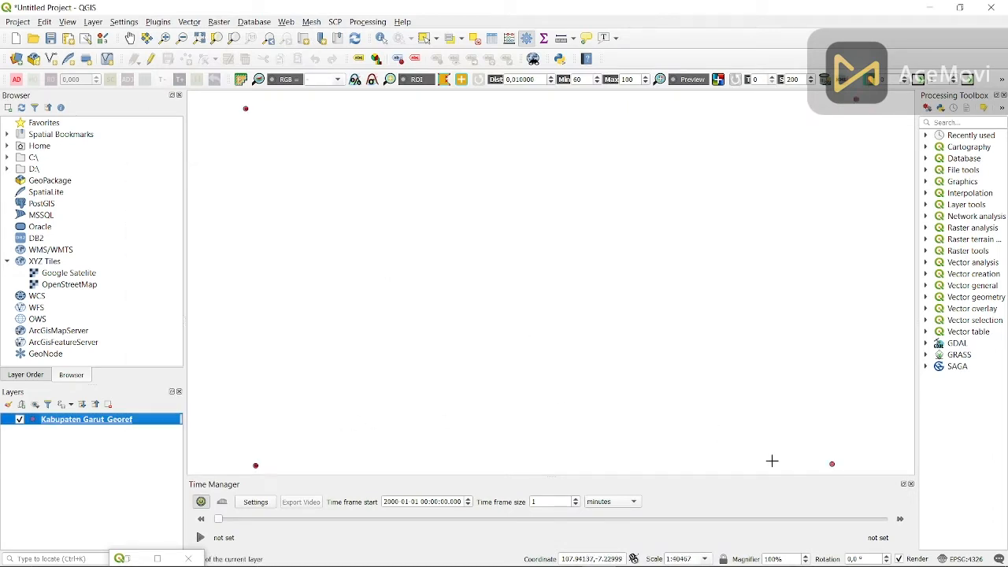
{"action": "left_click", "coordinate": [832, 464]}
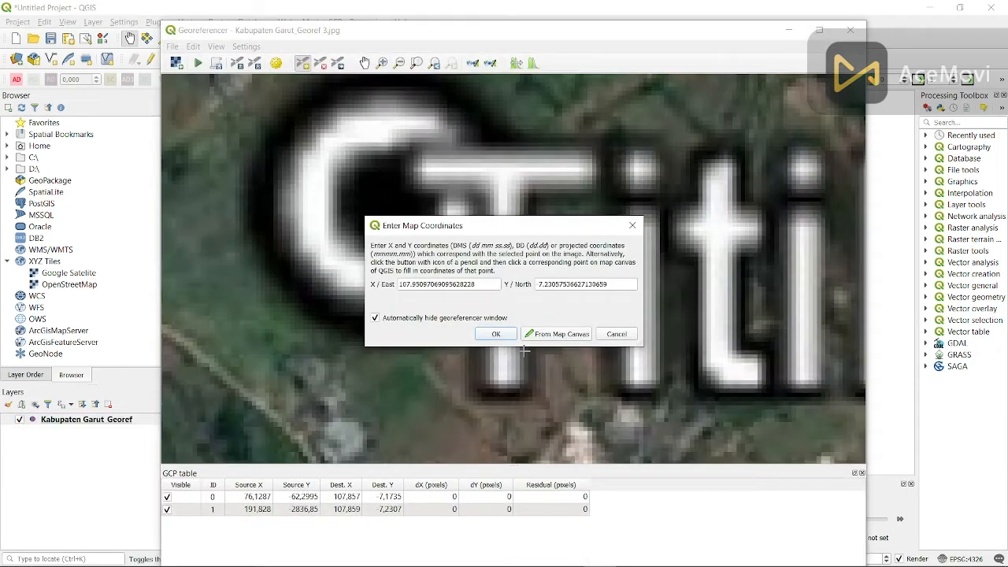
{"action": "left_click", "coordinate": [496, 335]}
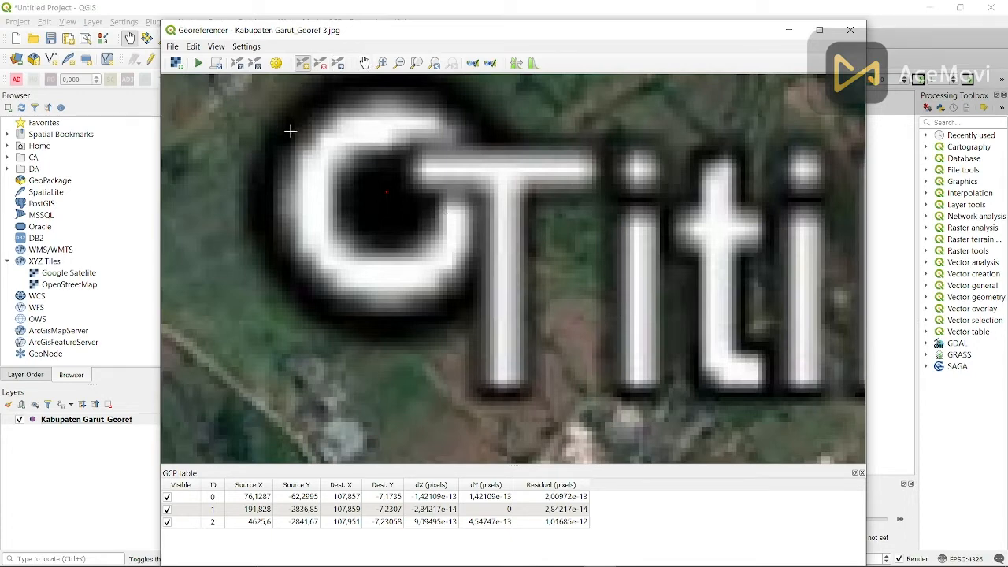
Step: Add a ground control point at the centre of the northeast corner marker, taking its coordinates from the northeast placemark on the map canvas
{"action": "left_click", "coordinate": [364, 63]}
{"action": "scroll", "coordinate": [492, 174], "scroll_direction": "down", "scroll_amount": 5}
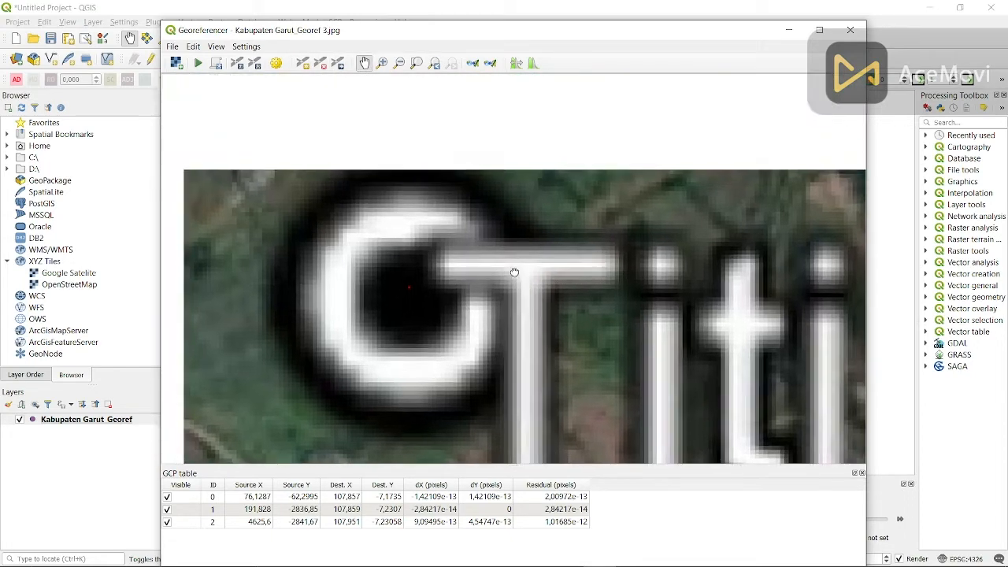
{"action": "scroll", "coordinate": [537, 151], "scroll_direction": "down", "scroll_amount": 2}
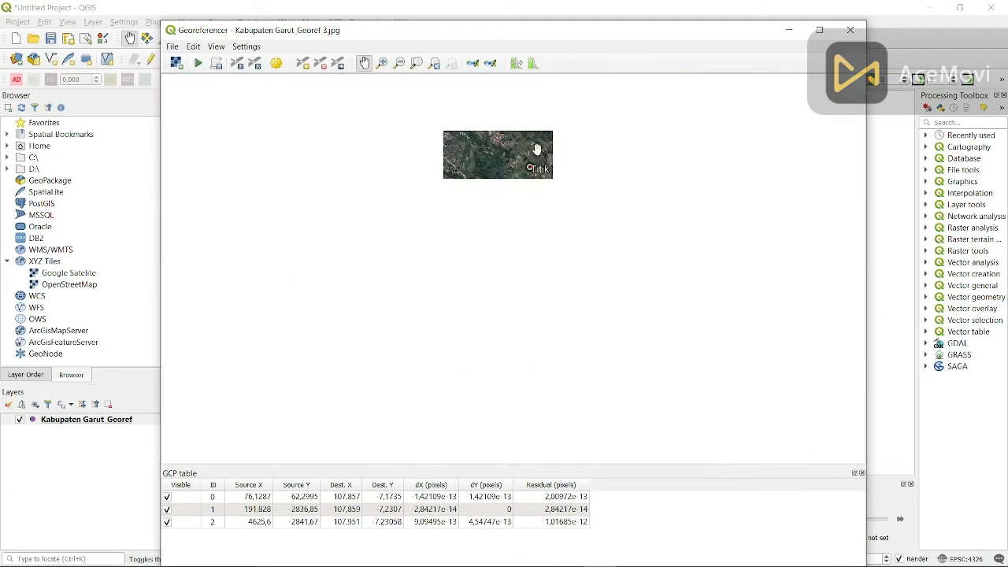
{"action": "left_click_drag", "start_coordinate": [508, 131], "coordinate": [498, 364]}
{"action": "left_click_drag", "start_coordinate": [529, 216], "coordinate": [572, 384]}
{"action": "left_click_drag", "start_coordinate": [590, 233], "coordinate": [538, 236]}
{"action": "scroll", "coordinate": [584, 235], "scroll_direction": "up", "scroll_amount": 4}
{"action": "scroll", "coordinate": [549, 241], "scroll_direction": "up", "scroll_amount": 2}
{"action": "left_click", "coordinate": [302, 62]}
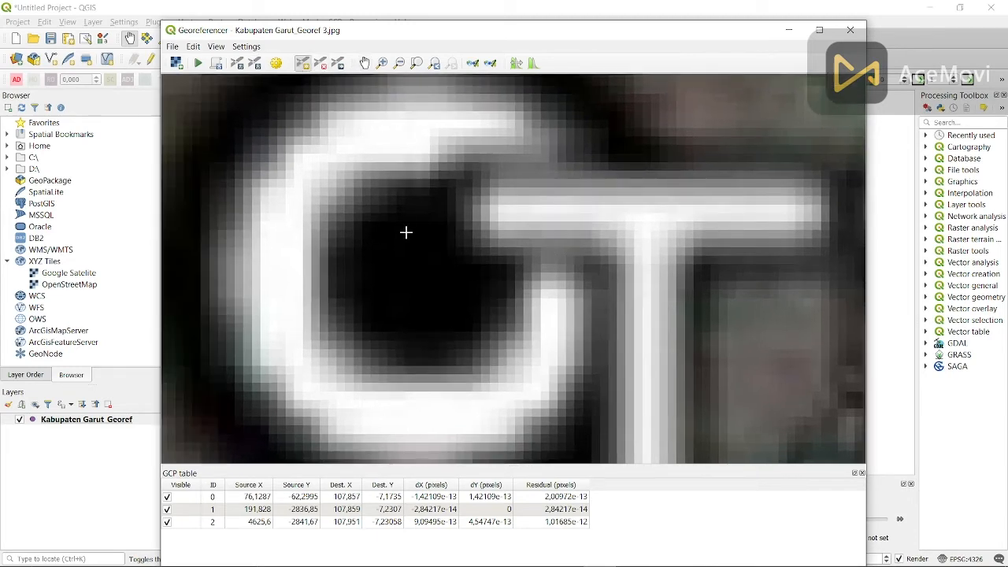
{"action": "left_click", "coordinate": [413, 251]}
{"action": "left_click", "coordinate": [555, 394]}
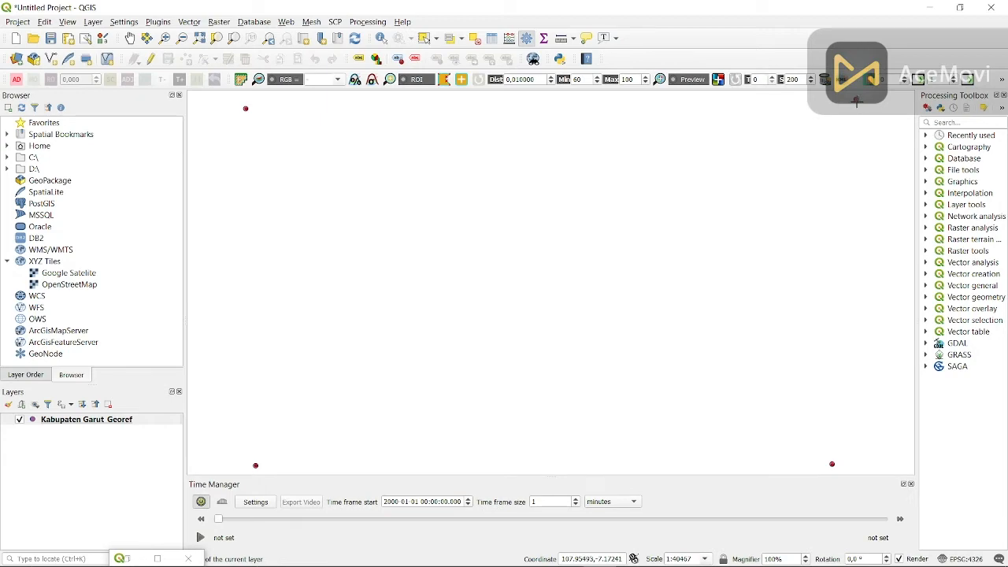
{"action": "left_click", "coordinate": [855, 98]}
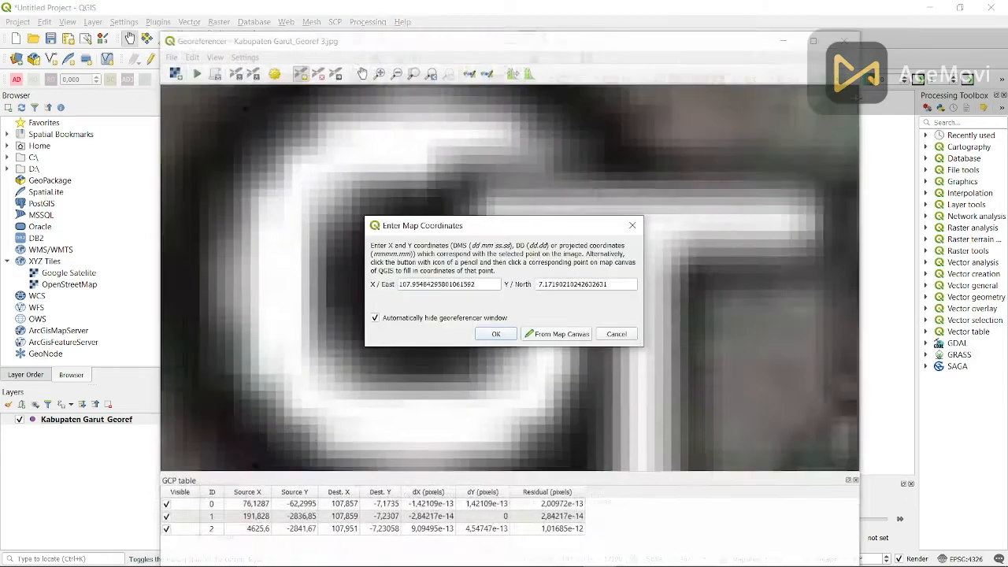
{"action": "left_click", "coordinate": [494, 334]}
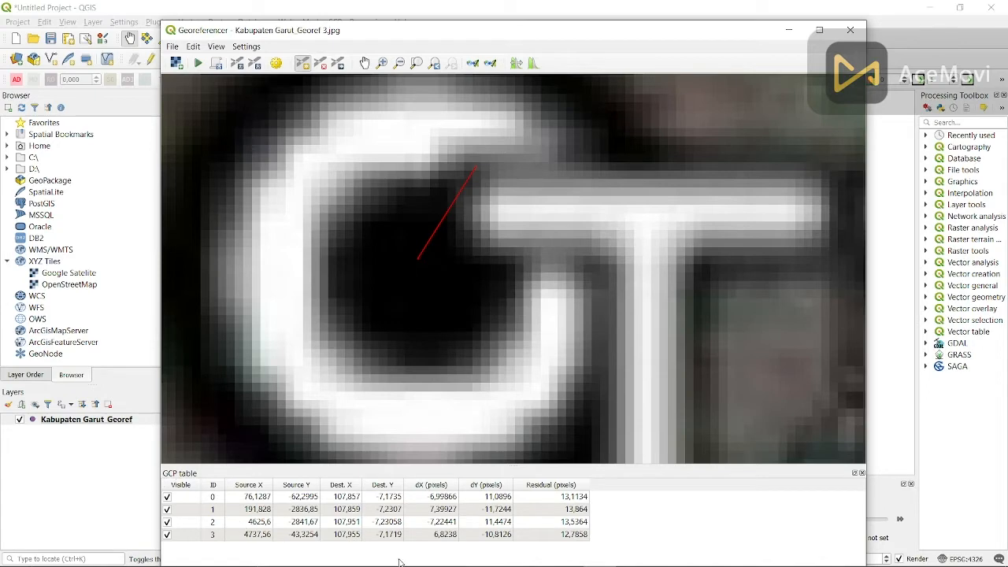
Step: Examine the northeast control point's residual line and the whole Garut image with its corner markers in the Georeferencer
{"action": "scroll", "coordinate": [482, 257], "scroll_direction": "down", "scroll_amount": 4}
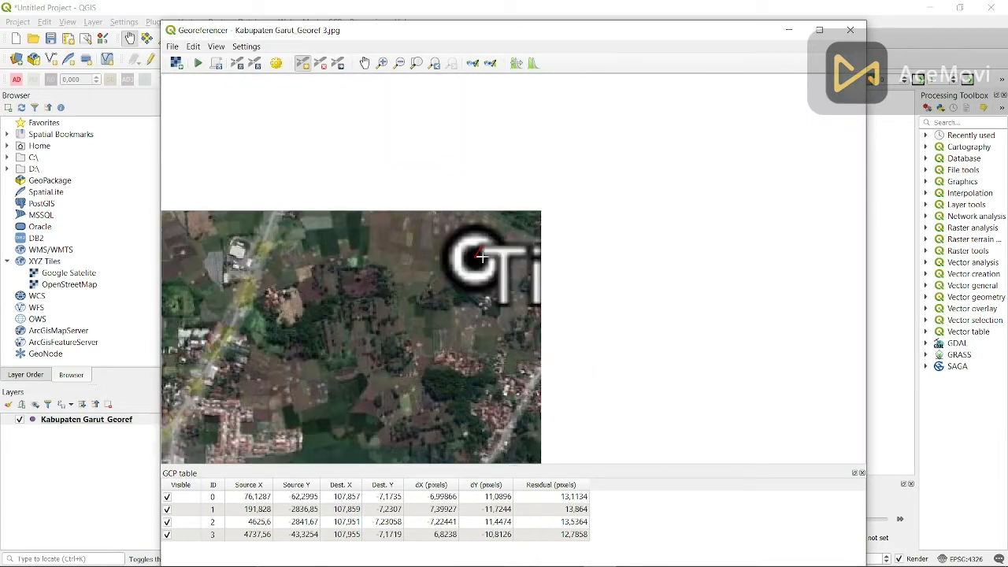
{"action": "scroll", "coordinate": [431, 346], "scroll_direction": "down", "scroll_amount": 2}
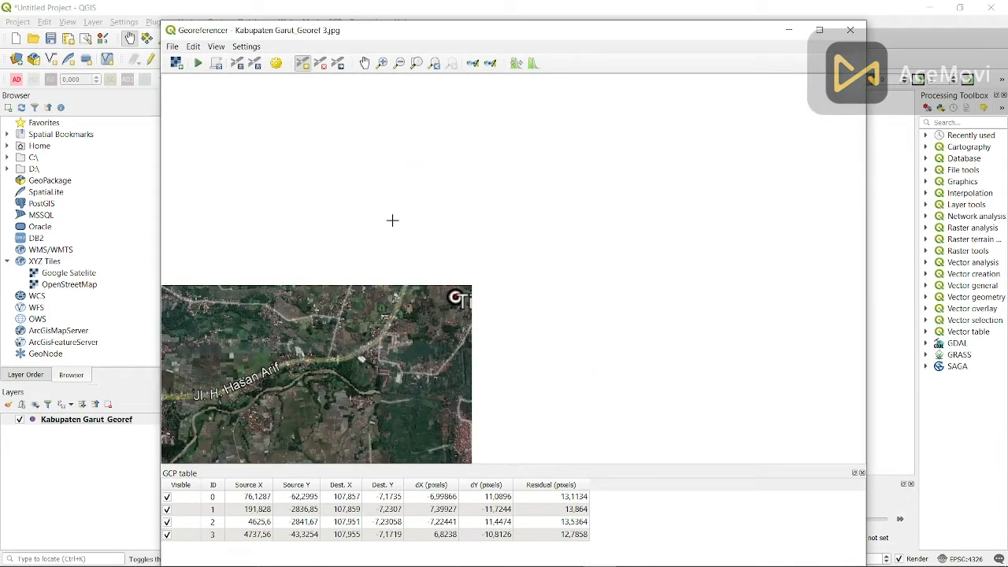
{"action": "left_click", "coordinate": [364, 62]}
{"action": "left_click_drag", "start_coordinate": [323, 400], "coordinate": [600, 250]}
{"action": "scroll", "coordinate": [709, 228], "scroll_direction": "up", "scroll_amount": 5}
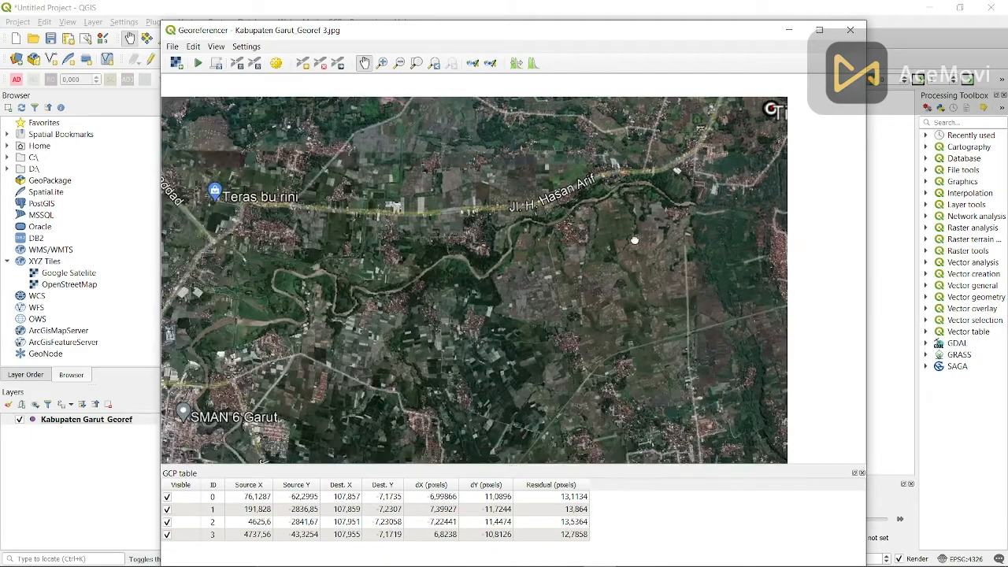
{"action": "scroll", "coordinate": [707, 181], "scroll_direction": "down", "scroll_amount": 1}
{"action": "scroll", "coordinate": [679, 216], "scroll_direction": "up", "scroll_amount": 5}
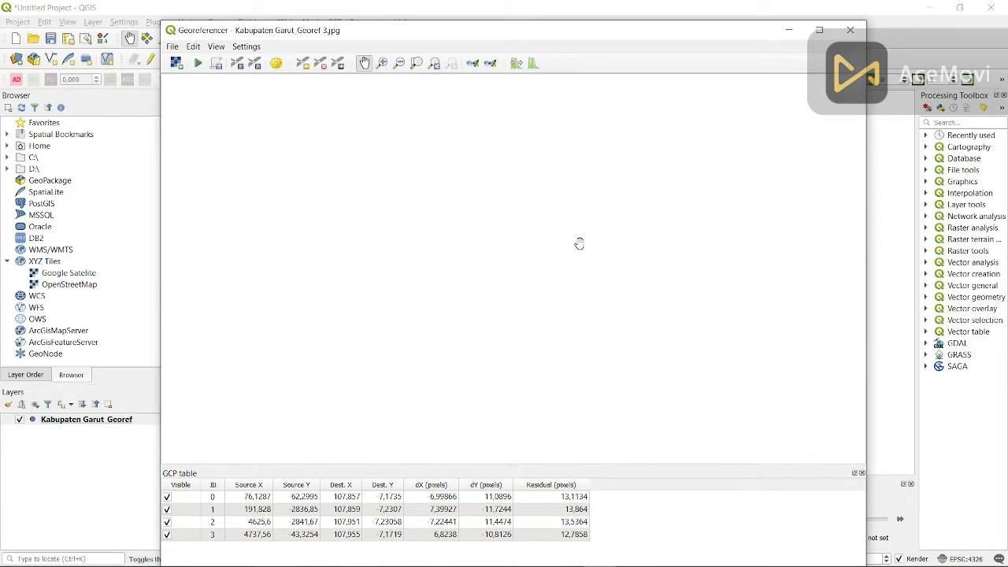
{"action": "scroll", "coordinate": [573, 249], "scroll_direction": "down", "scroll_amount": 1}
{"action": "scroll", "coordinate": [578, 252], "scroll_direction": "down", "scroll_amount": 1}
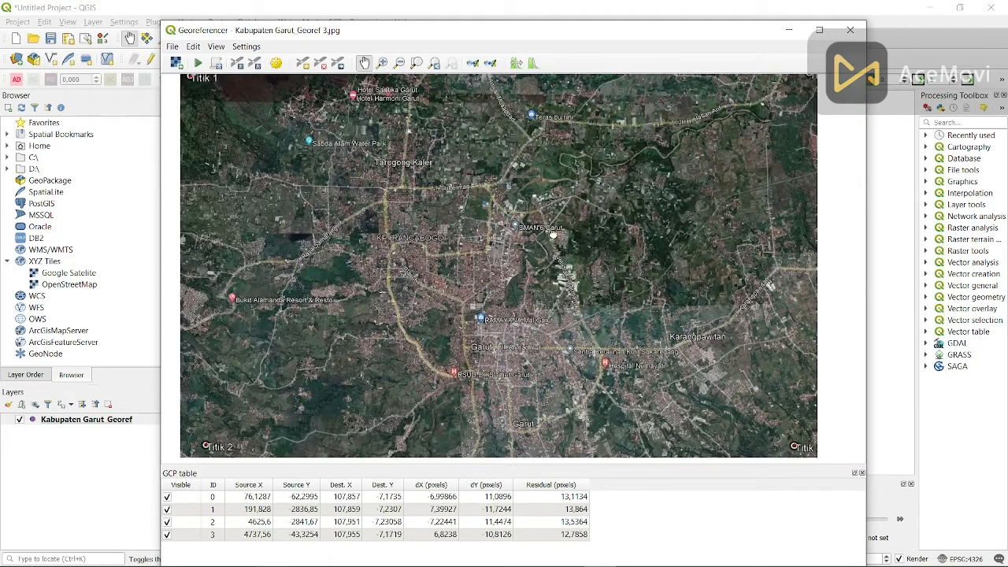
{"action": "left_click_drag", "start_coordinate": [592, 198], "coordinate": [552, 235]}
{"action": "left_click_drag", "start_coordinate": [449, 255], "coordinate": [497, 237]}
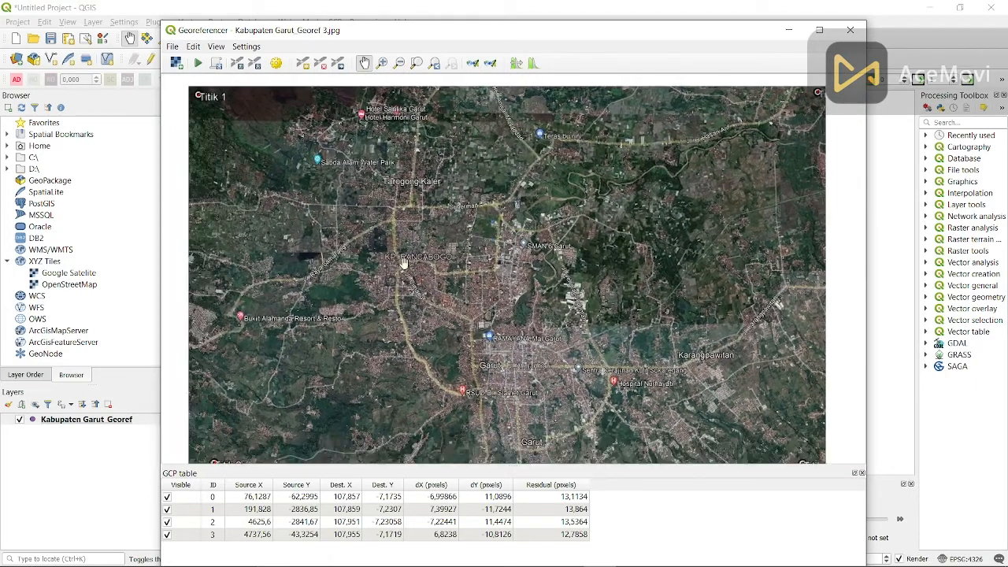
Step: Start the georeferencing of the Garut image and close the Georeferencer window
{"action": "left_click", "coordinate": [197, 63]}
{"action": "left_click", "coordinate": [172, 47]}
{"action": "mouse_move", "coordinate": [197, 49]}
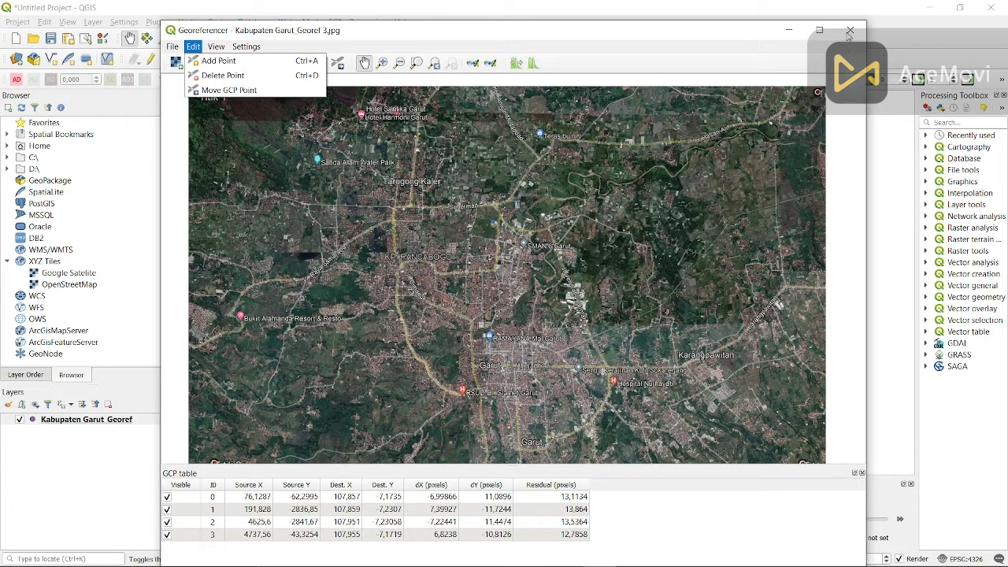
{"action": "left_click", "coordinate": [850, 30]}
{"action": "left_click", "coordinate": [850, 30]}
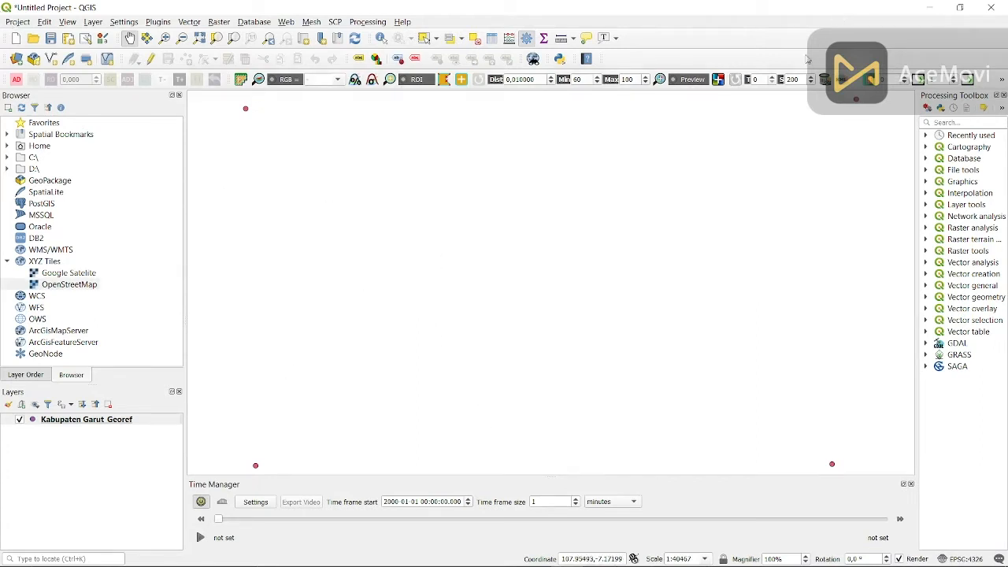
Step: Add the georeferenced raster Kabupaten_GARUT 4_Georef.tif from Folder Georef_Google Earth to the project as a raster layer
{"action": "left_click", "coordinate": [31, 60]}
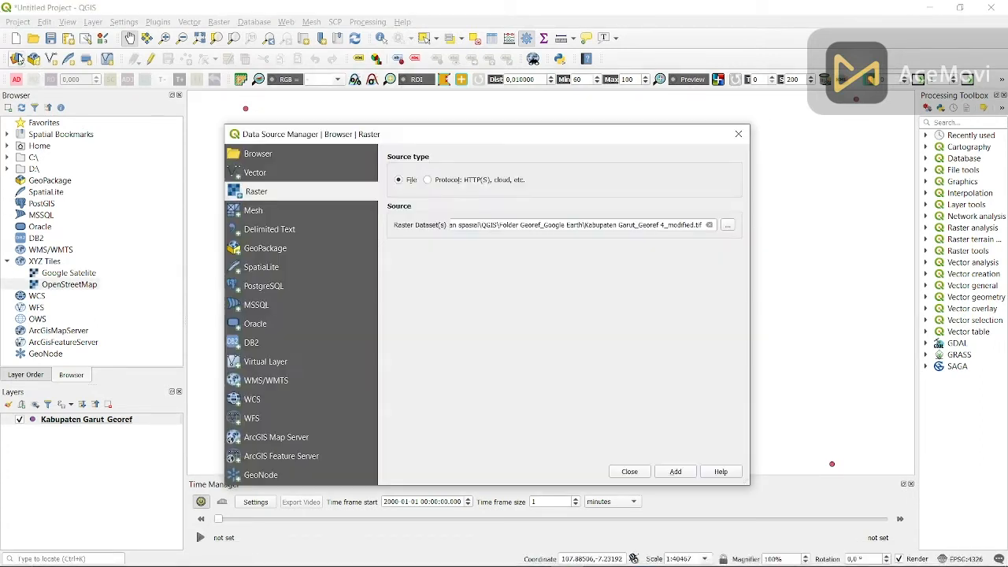
{"action": "left_click", "coordinate": [710, 225]}
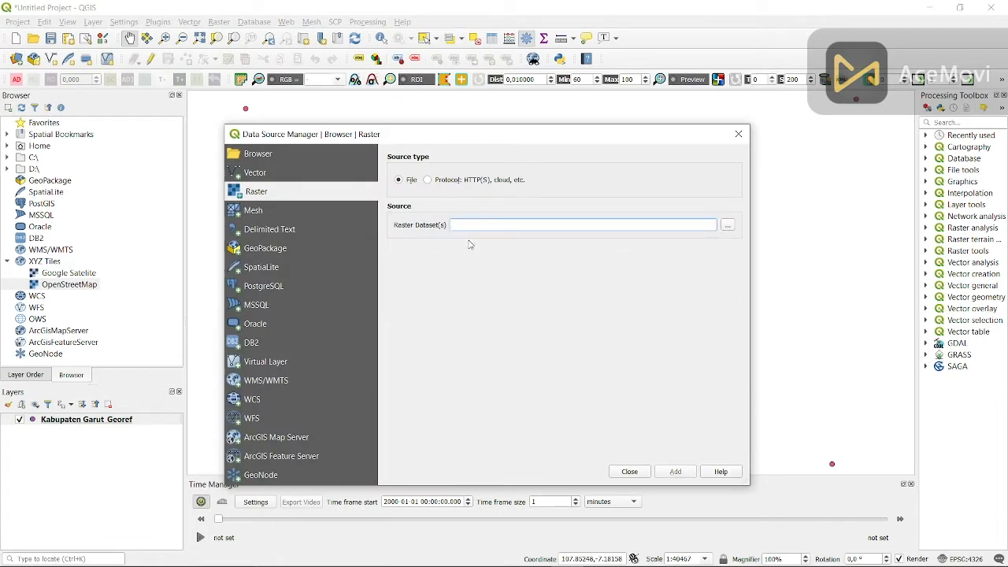
{"action": "left_click", "coordinate": [260, 173]}
{"action": "left_click", "coordinate": [261, 194]}
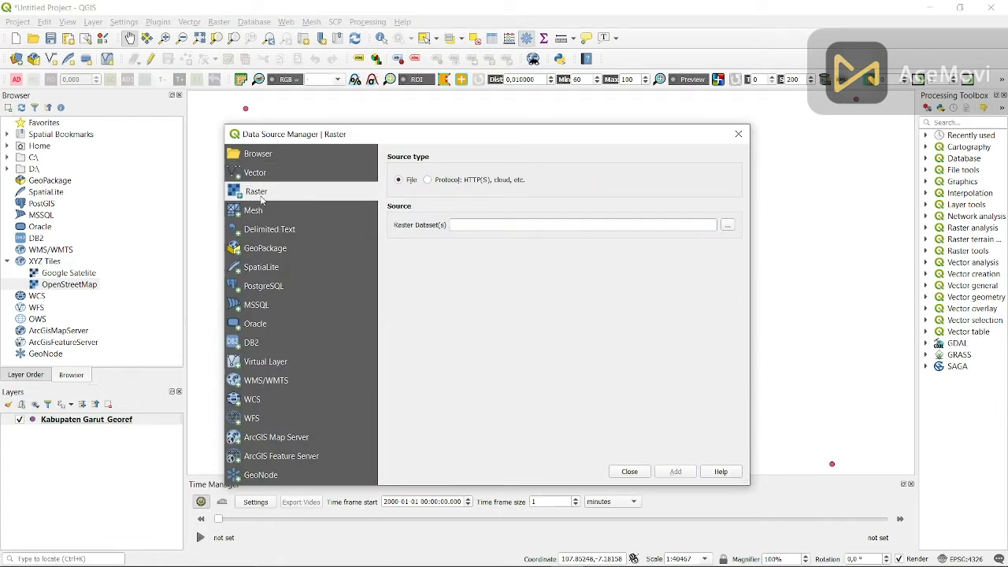
{"action": "left_click", "coordinate": [728, 225]}
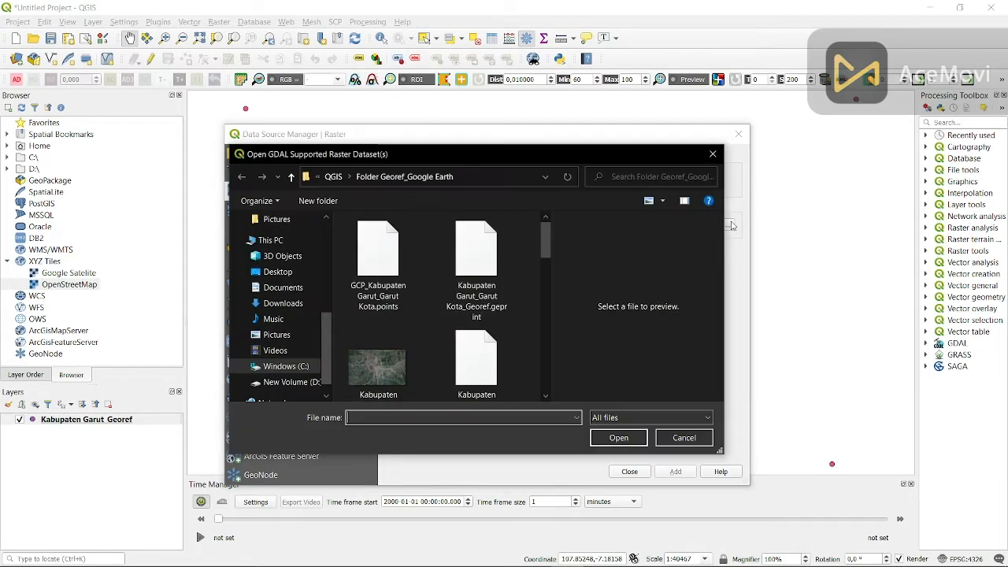
{"action": "scroll", "coordinate": [482, 319], "scroll_direction": "down", "scroll_amount": 2}
{"action": "scroll", "coordinate": [486, 327], "scroll_direction": "down", "scroll_amount": 3}
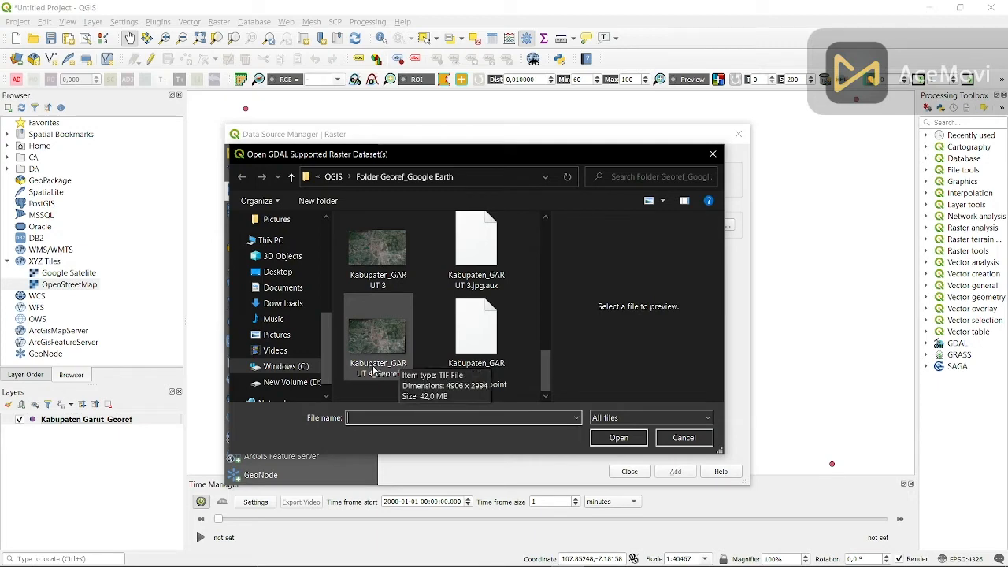
{"action": "left_click", "coordinate": [380, 346]}
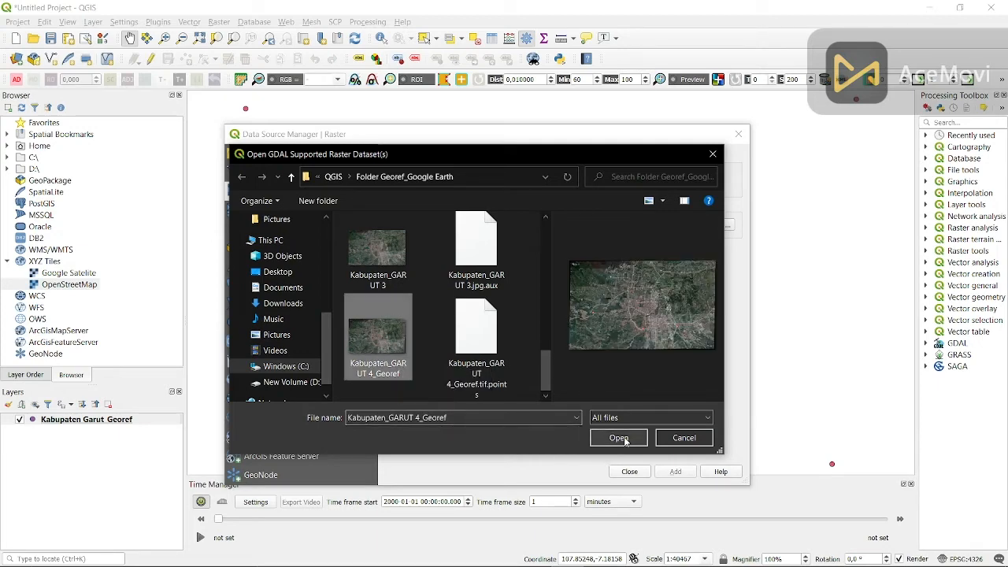
{"action": "left_click", "coordinate": [624, 439]}
{"action": "left_click", "coordinate": [674, 473]}
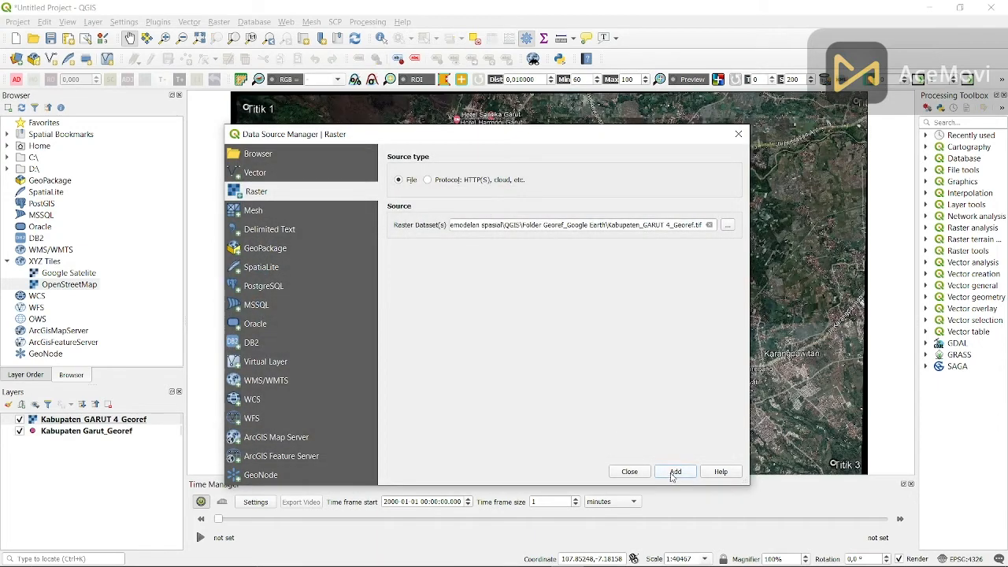
{"action": "left_click", "coordinate": [633, 473]}
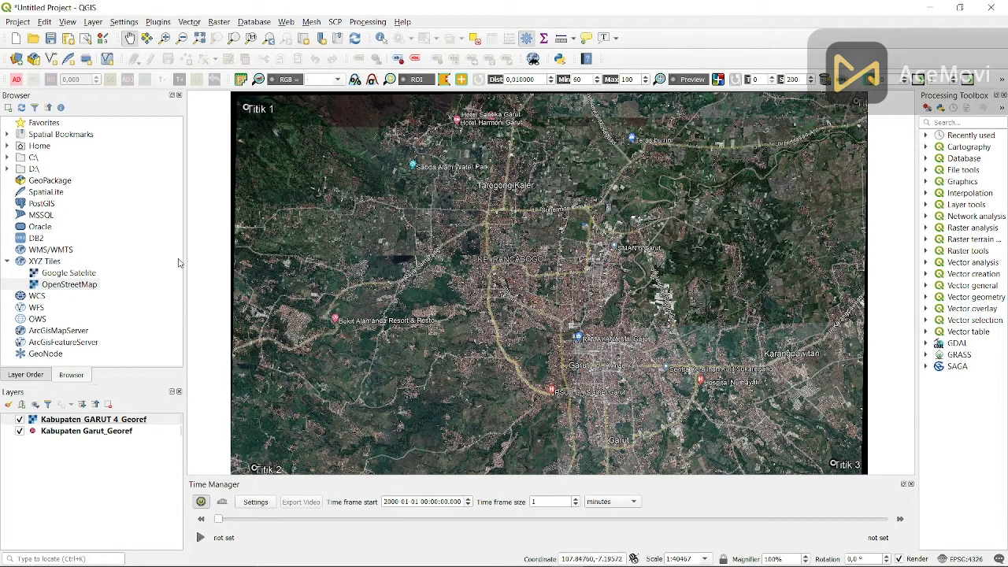
Step: Add the Google Satelite XYZ tile layer to the project
{"action": "left_click", "coordinate": [69, 273]}
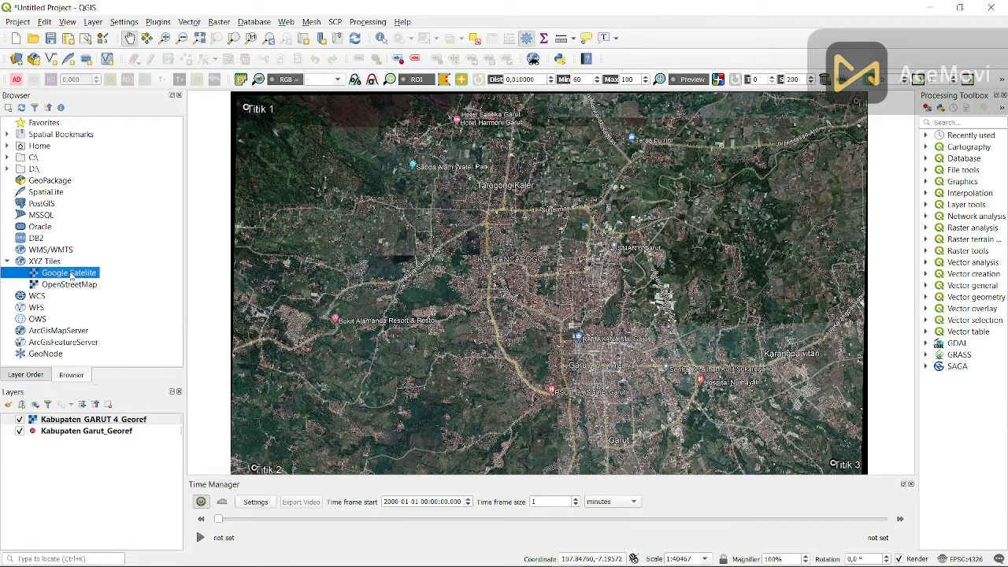
{"action": "double_click", "coordinate": [70, 273]}
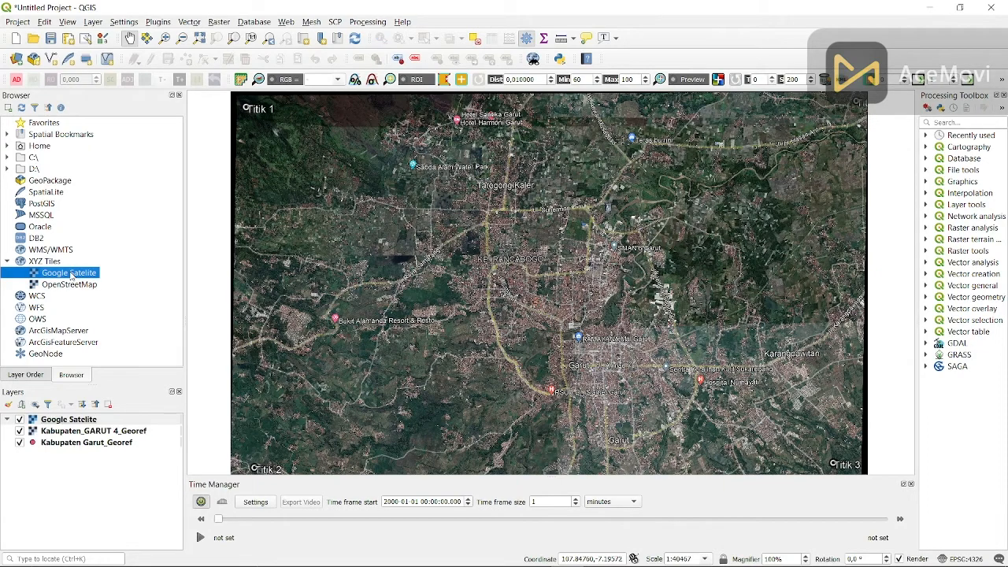
Step: Move the Kabupaten_GARUT 4_Georef layer above the Google Satelite layer and compare the image with the surrounding satellite tiles
{"action": "left_click", "coordinate": [122, 434]}
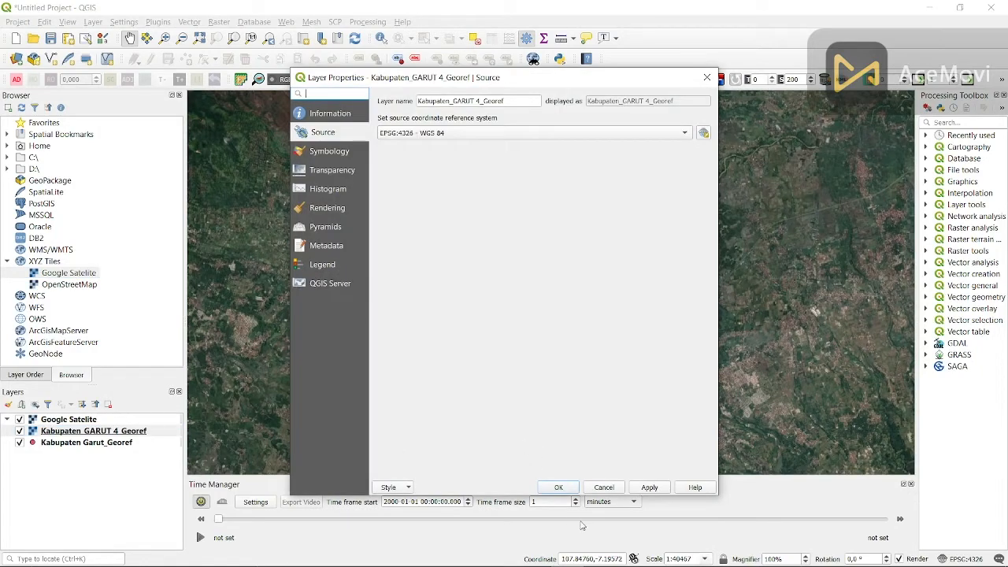
{"action": "left_click", "coordinate": [576, 488]}
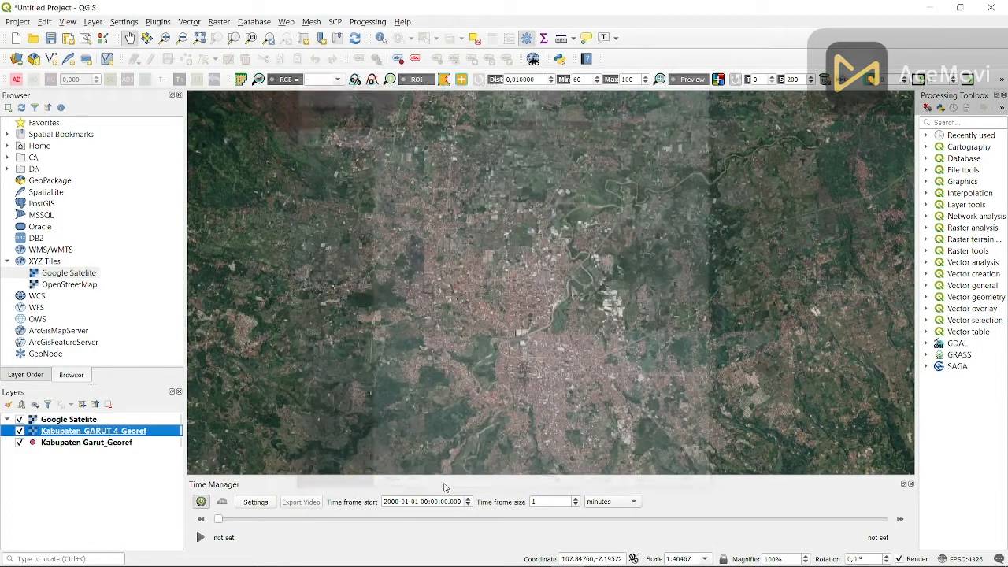
{"action": "left_click_drag", "start_coordinate": [91, 434], "coordinate": [91, 422]}
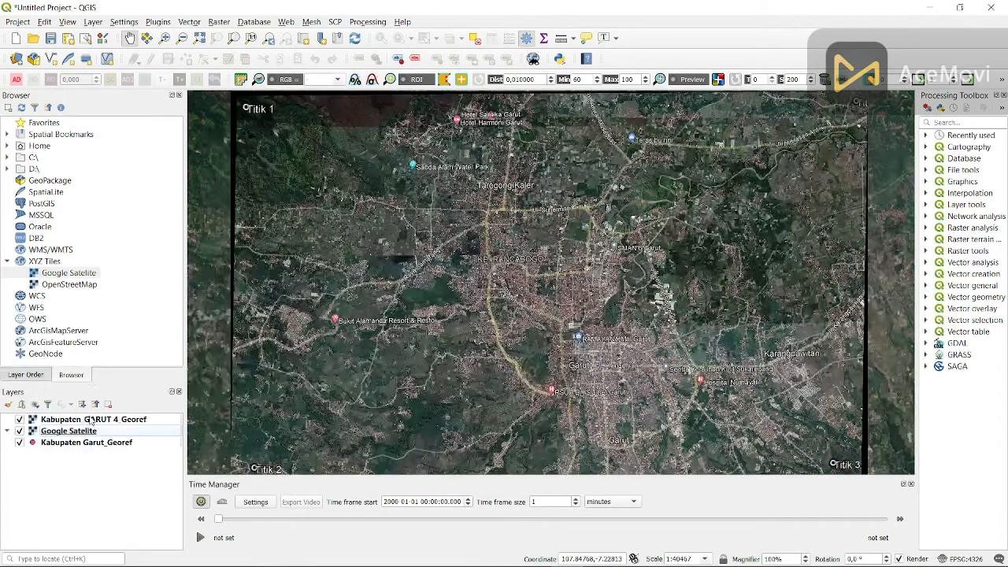
{"action": "scroll", "coordinate": [388, 341], "scroll_direction": "up", "scroll_amount": 1}
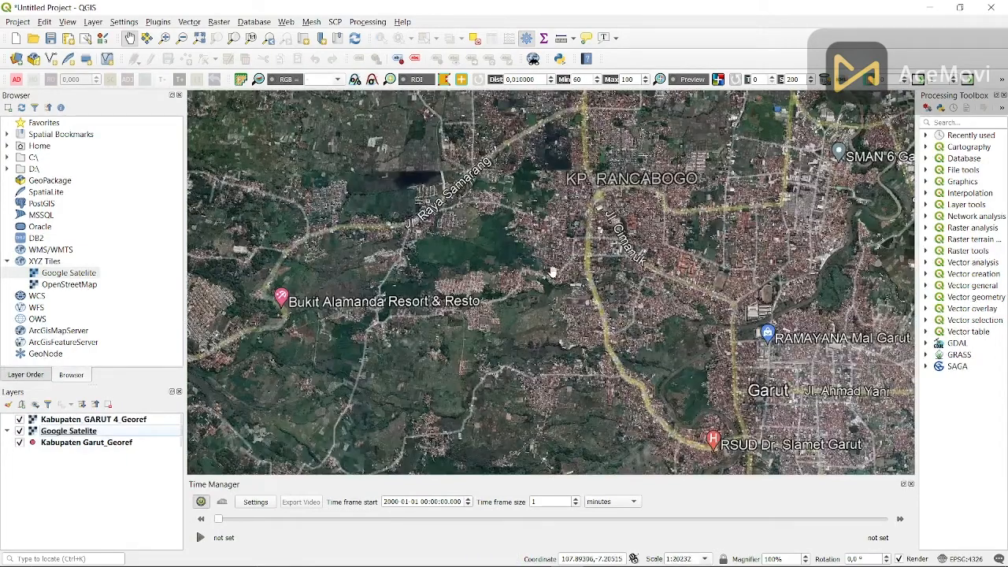
{"action": "scroll", "coordinate": [553, 274], "scroll_direction": "up", "scroll_amount": 2}
{"action": "scroll", "coordinate": [552, 274], "scroll_direction": "down", "scroll_amount": 2}
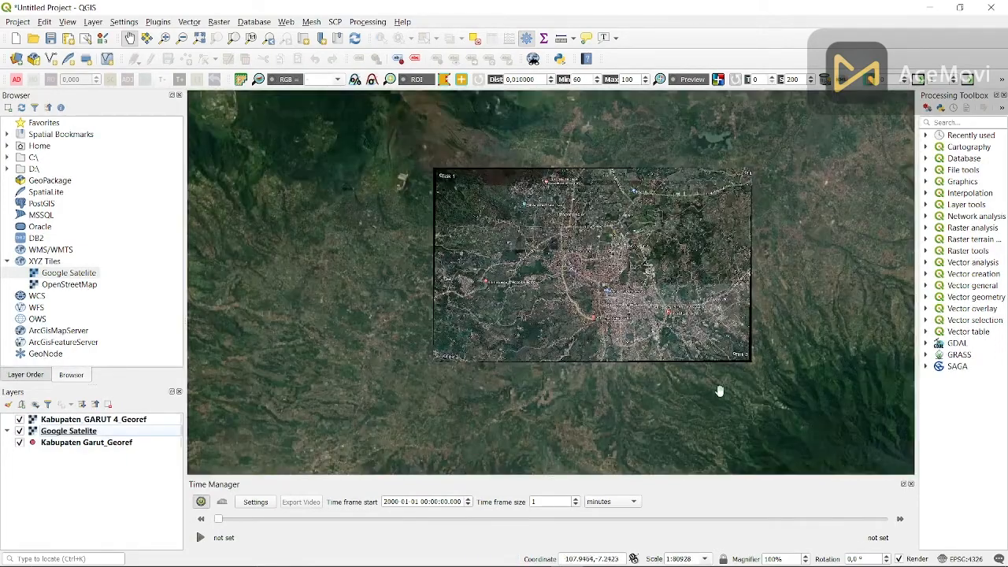
Step: Add the OpenStreetMap XYZ tile layer to the project and place the Kabupaten_GARUT 4_Georef layer above it
{"action": "left_click", "coordinate": [91, 421]}
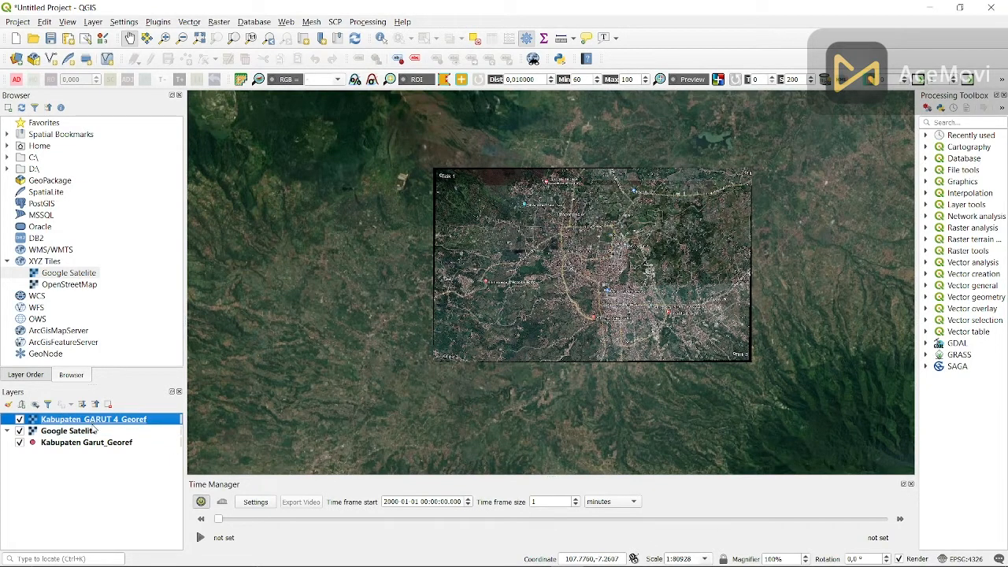
{"action": "left_click", "coordinate": [105, 431]}
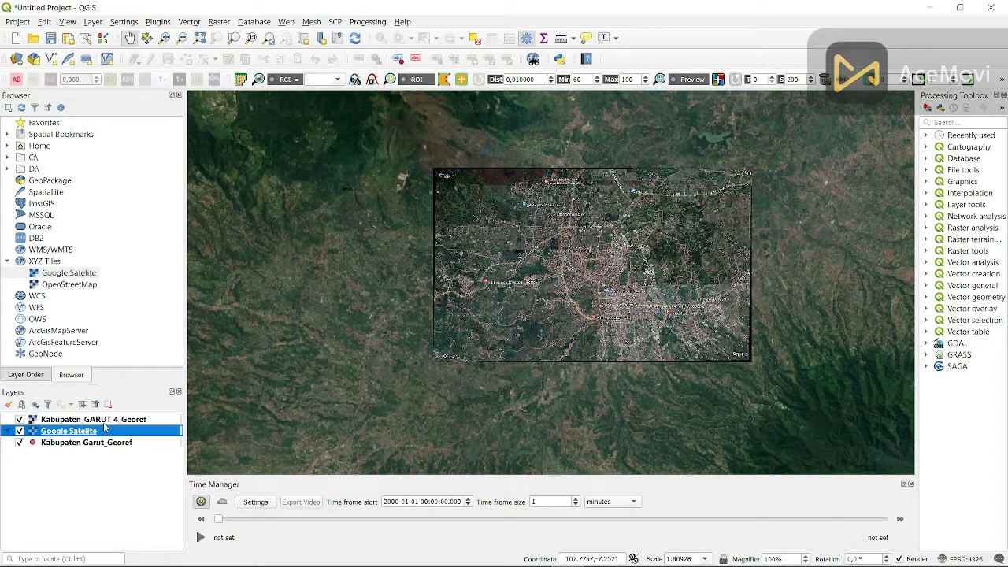
{"action": "left_click", "coordinate": [103, 419]}
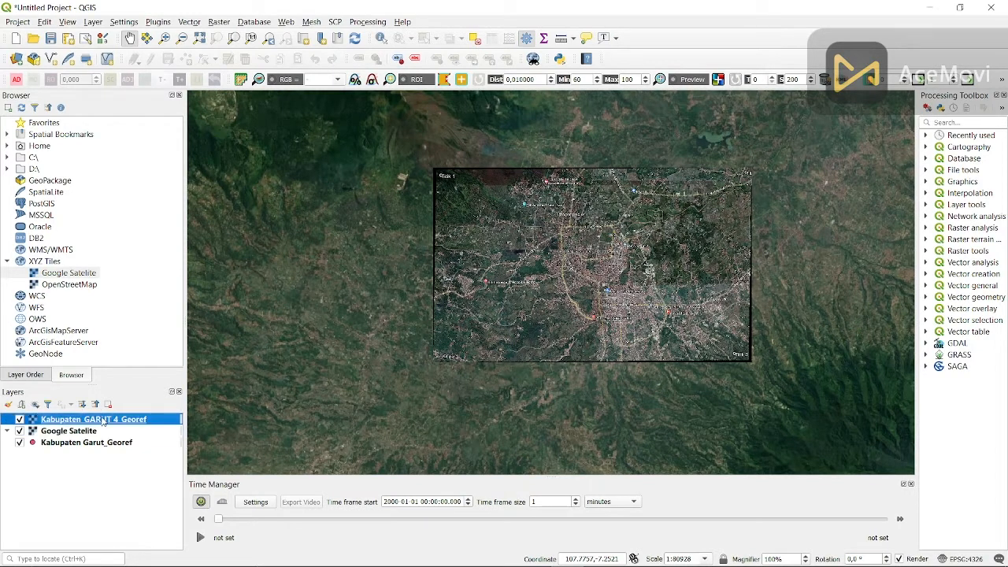
{"action": "double_click", "coordinate": [66, 288]}
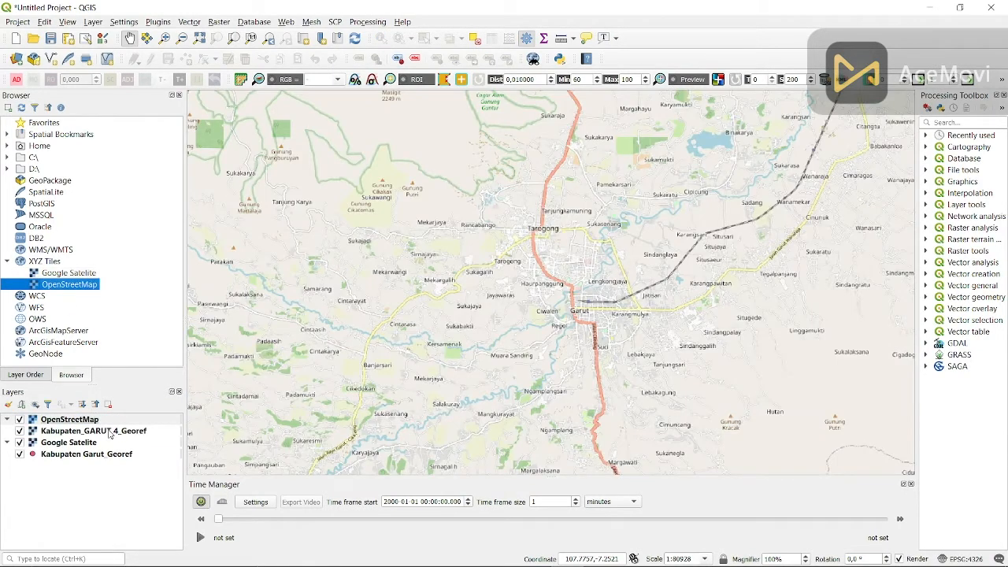
{"action": "left_click_drag", "start_coordinate": [110, 433], "coordinate": [111, 417]}
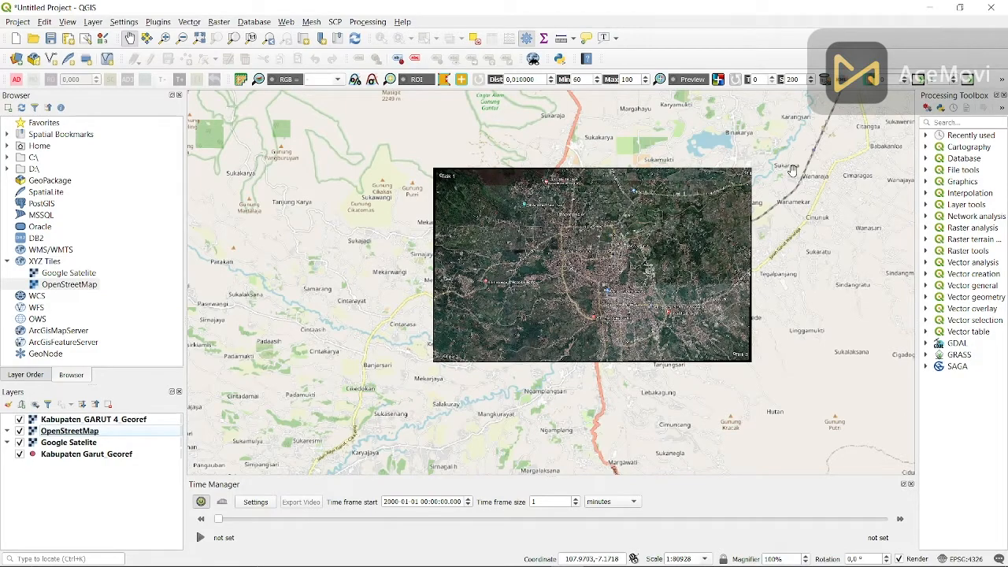
Step: Examine how the georeferenced Garut image lines up with the OpenStreetMap roads and surroundings at several scales
{"action": "scroll", "coordinate": [685, 200], "scroll_direction": "up", "scroll_amount": 2}
{"action": "scroll", "coordinate": [685, 200], "scroll_direction": "down", "scroll_amount": 4}
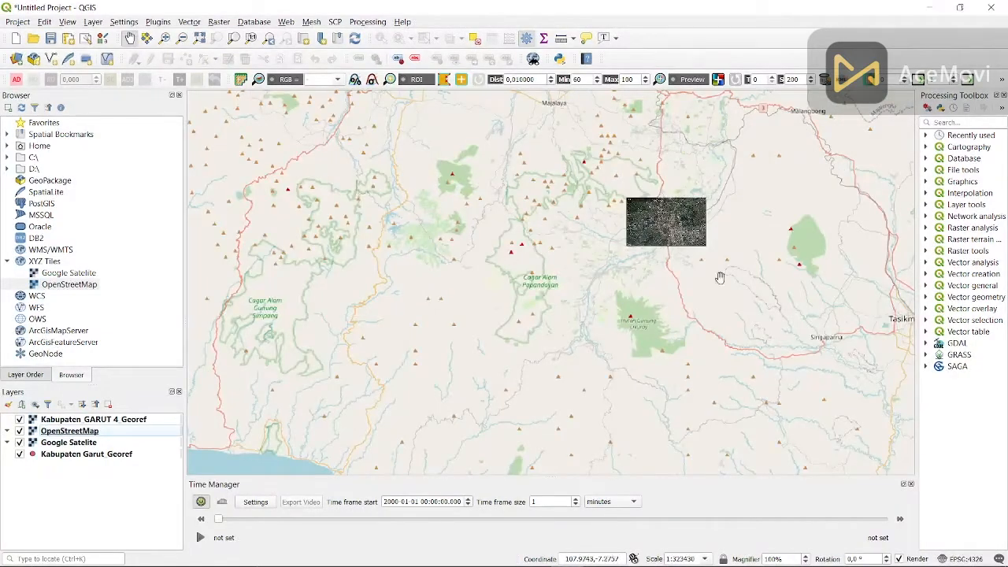
{"action": "scroll", "coordinate": [669, 195], "scroll_direction": "down", "scroll_amount": 1}
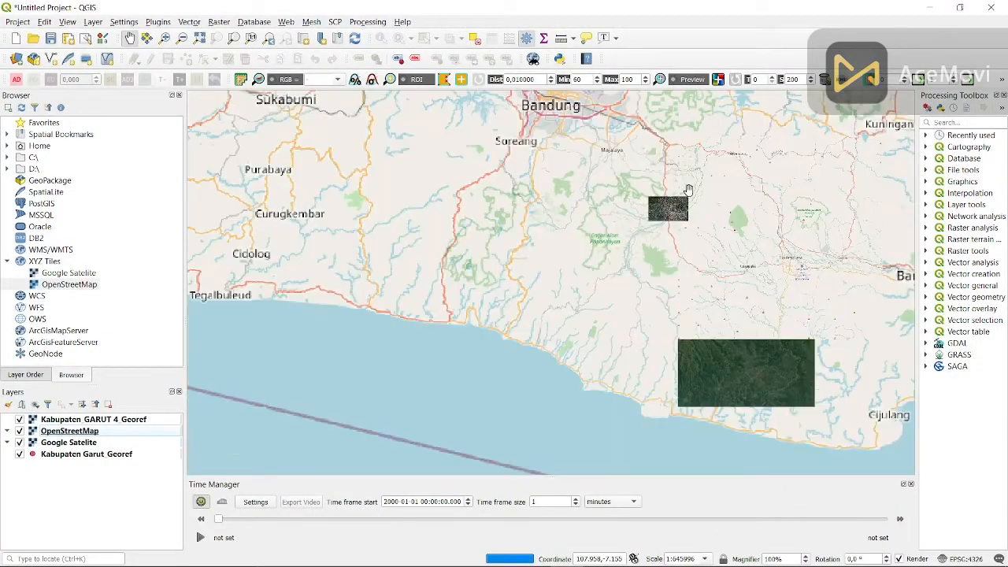
{"action": "scroll", "coordinate": [688, 190], "scroll_direction": "up", "scroll_amount": 1}
{"action": "scroll", "coordinate": [687, 190], "scroll_direction": "down", "scroll_amount": 1}
{"action": "scroll", "coordinate": [687, 190], "scroll_direction": "up", "scroll_amount": 2}
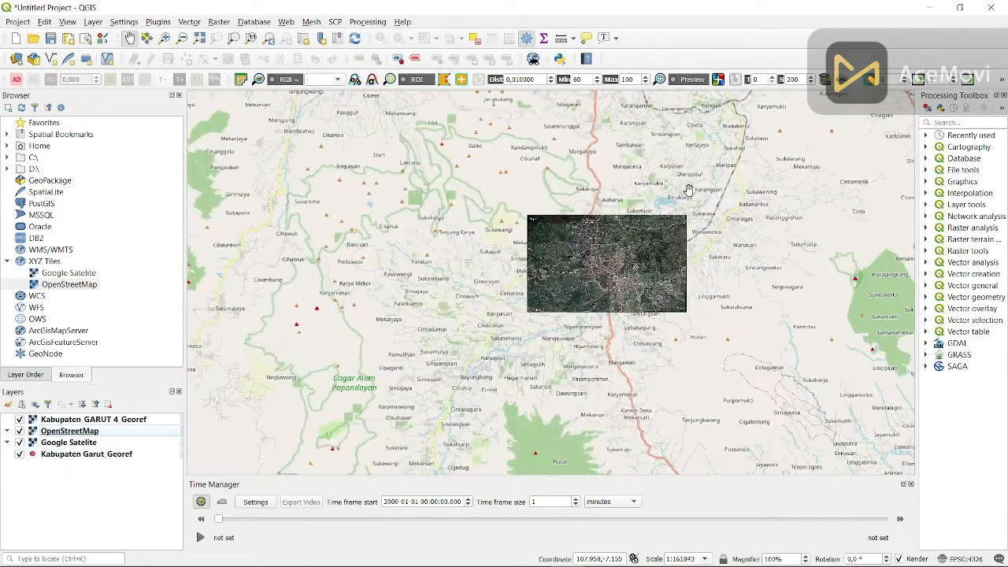
{"action": "scroll", "coordinate": [687, 189], "scroll_direction": "up", "scroll_amount": 1}
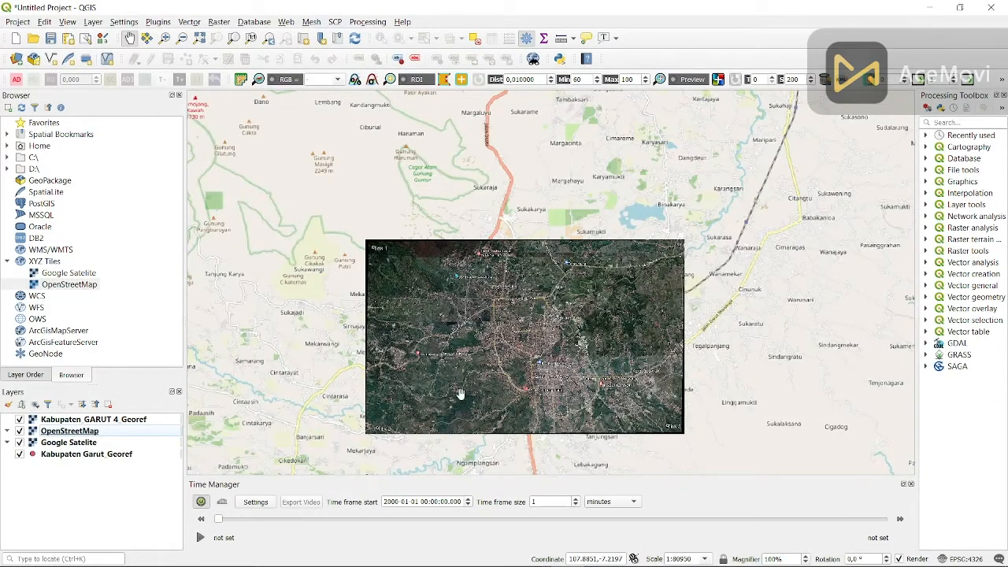
{"action": "mouse_move", "coordinate": [636, 560]}
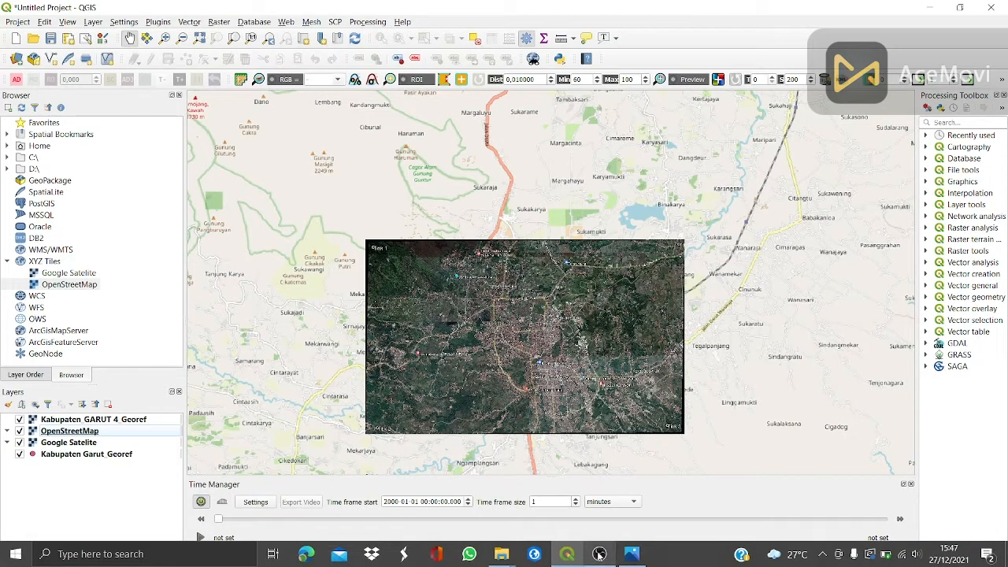